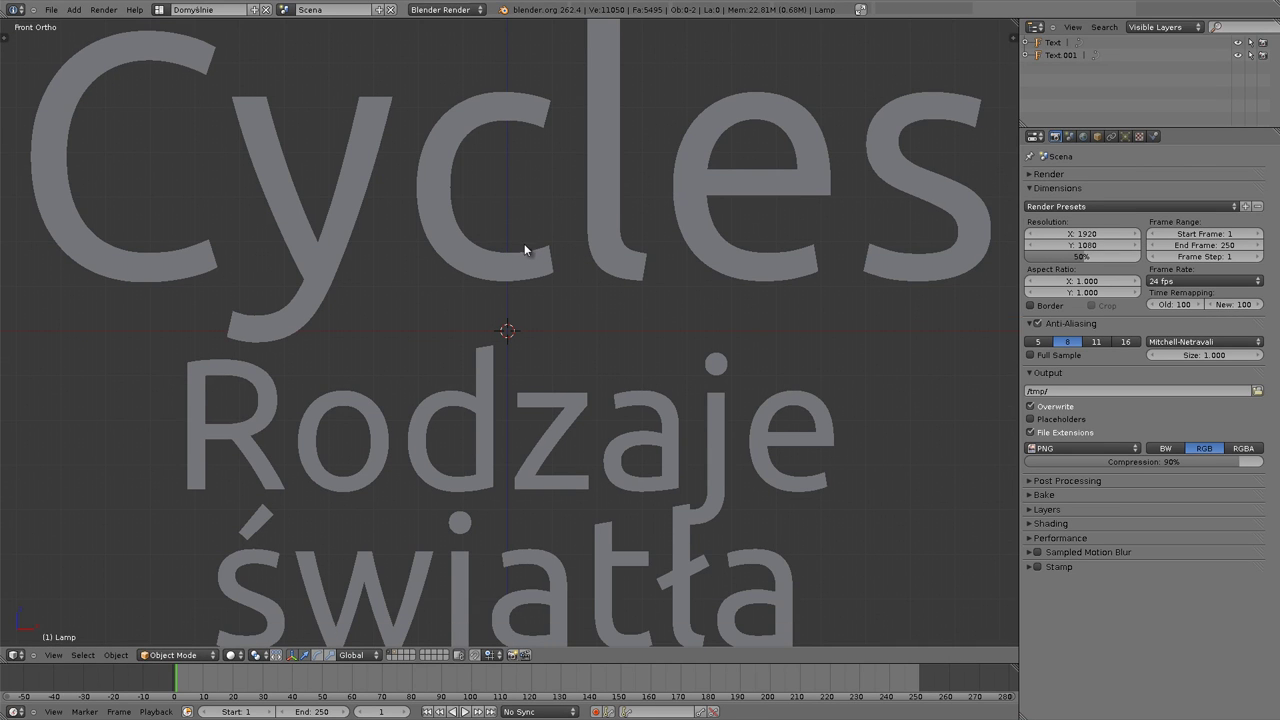
# Delete the title text objects from the default scene.
pyautogui.scroll(-1, 481, 308)
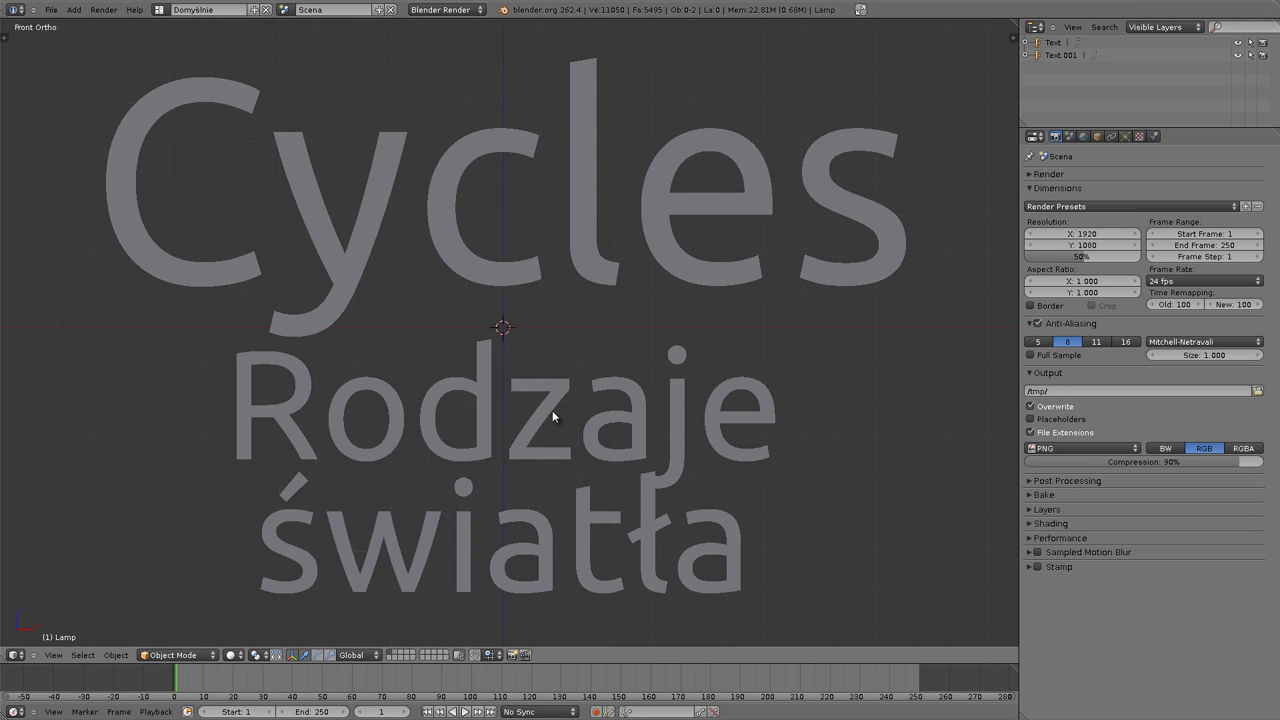
pyautogui.rightClick(477, 399)
pyautogui.press('x')
pyautogui.press('Return')
pyautogui.rightClick(482, 267)
pyautogui.press('x')
pyautogui.press('Return')
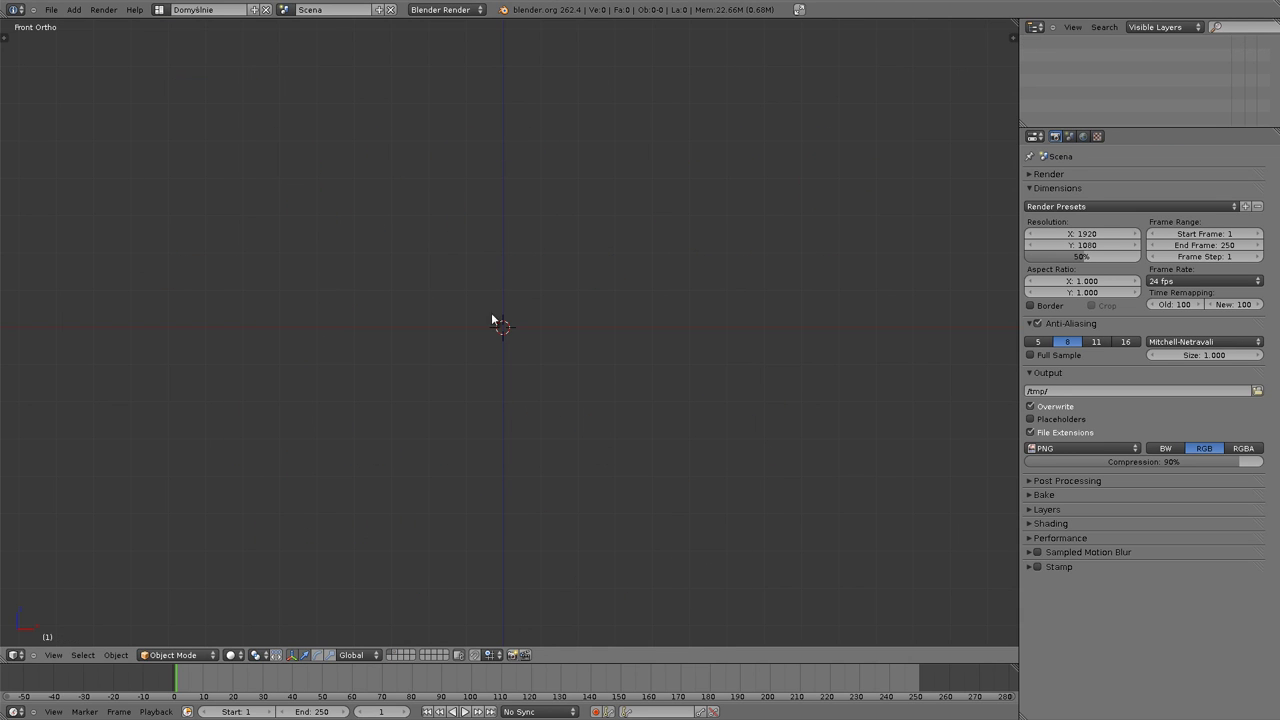
# Add a plane and scale it up into a large ground surface.
pyautogui.hotkey('shift', 'a')
pyautogui.click(555, 349)
pyautogui.press('s')
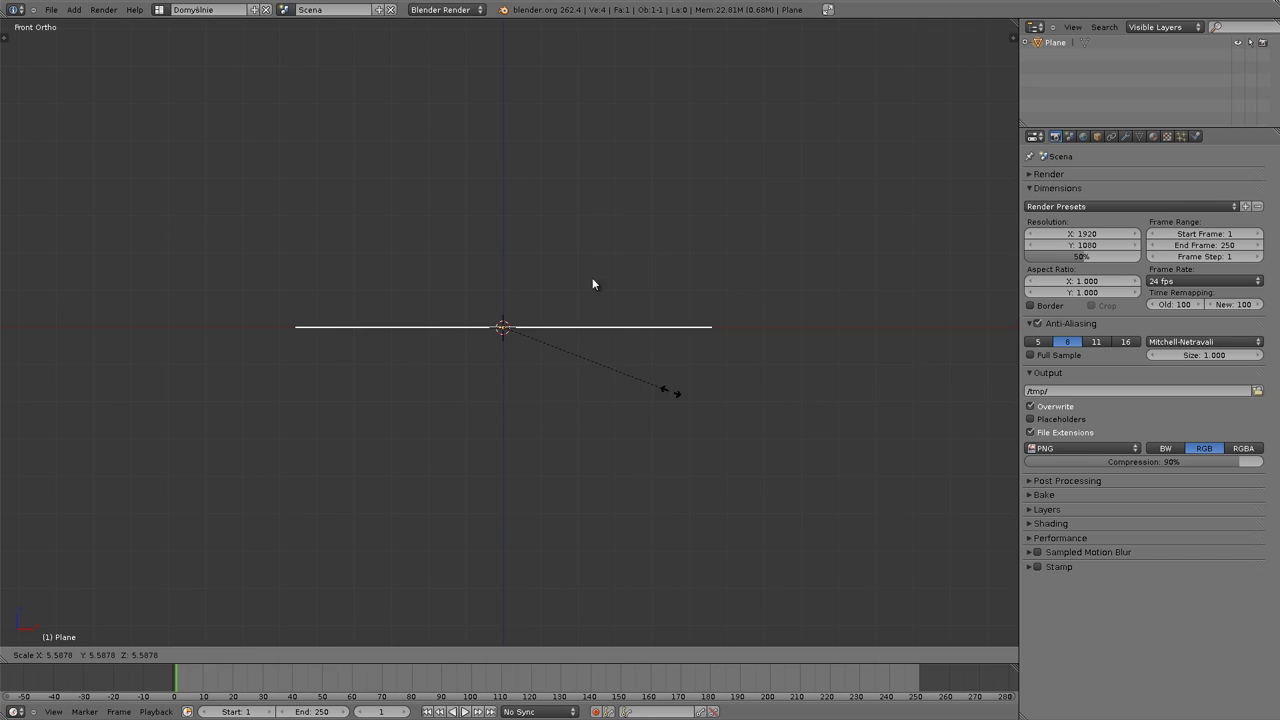
pyautogui.click(672, 391)
# Add a UV sphere on the plane and render a test image at an angled view.
pyautogui.hotkey('shift', 'a')
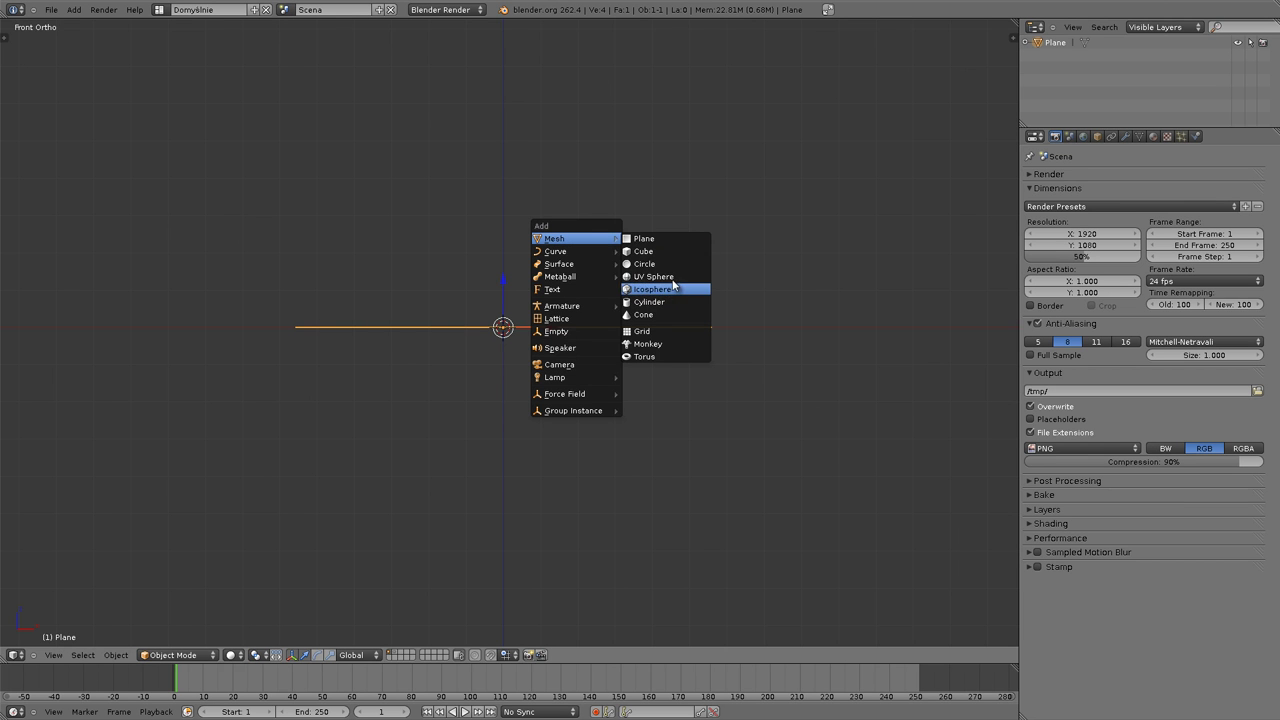
pyautogui.click(665, 277)
pyautogui.moveTo(568, 354)
pyautogui.mouseDown(button='middle')
pyautogui.moveTo(446, 423)
pyautogui.moveTo(474, 429)
pyautogui.mouseUp(button='middle')
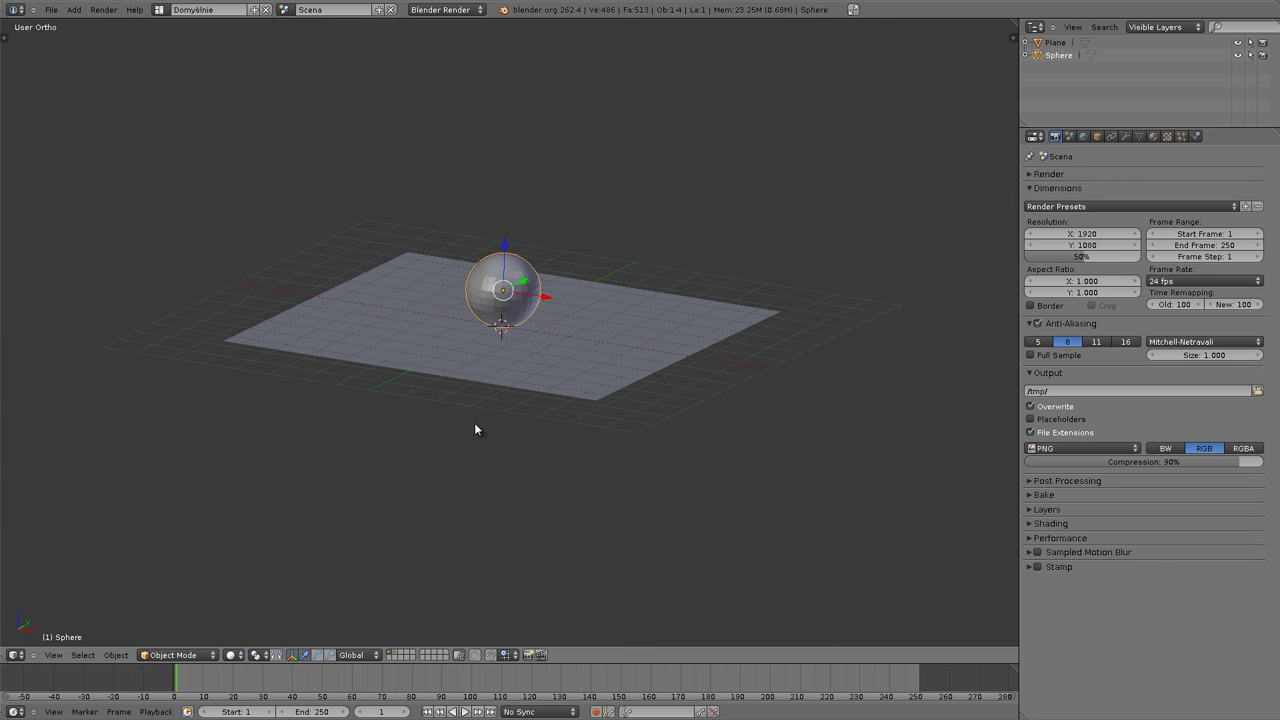
pyautogui.press('F12')
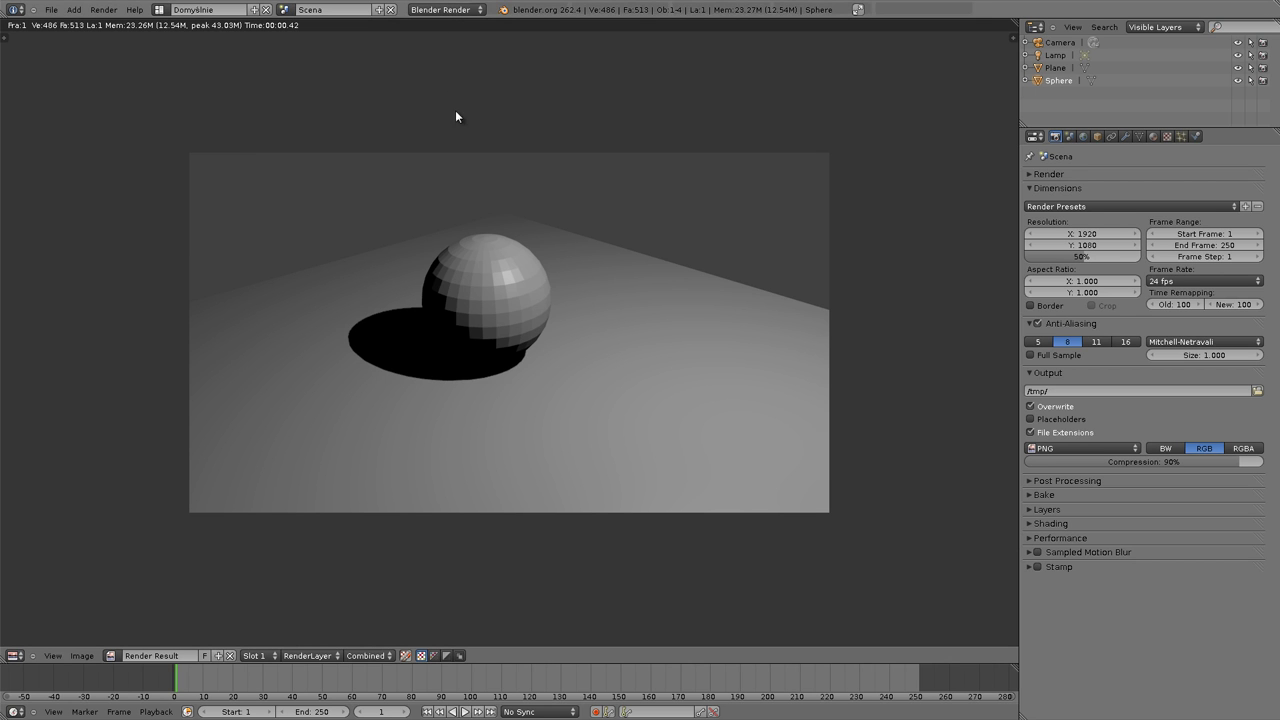
# Close the render result, briefly checking the terminal before returning to Blender.
pyautogui.press('Escape')
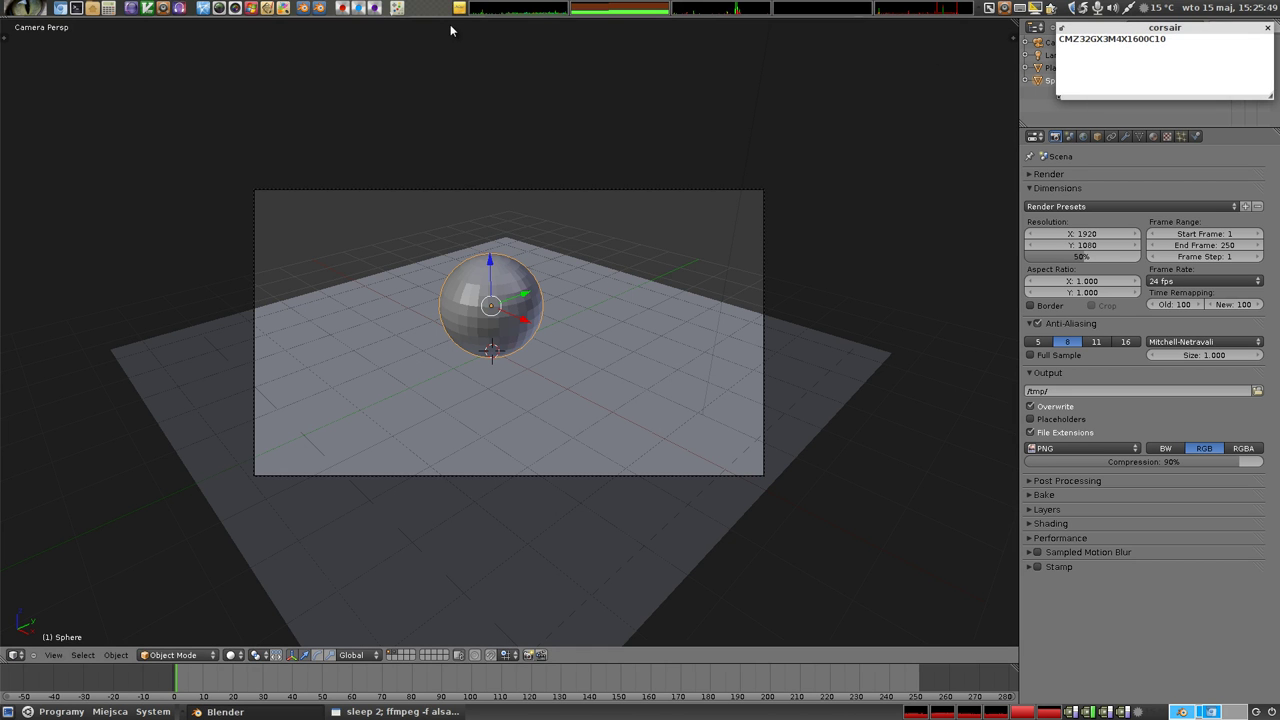
pyautogui.hotkey('alt', 'Tab')
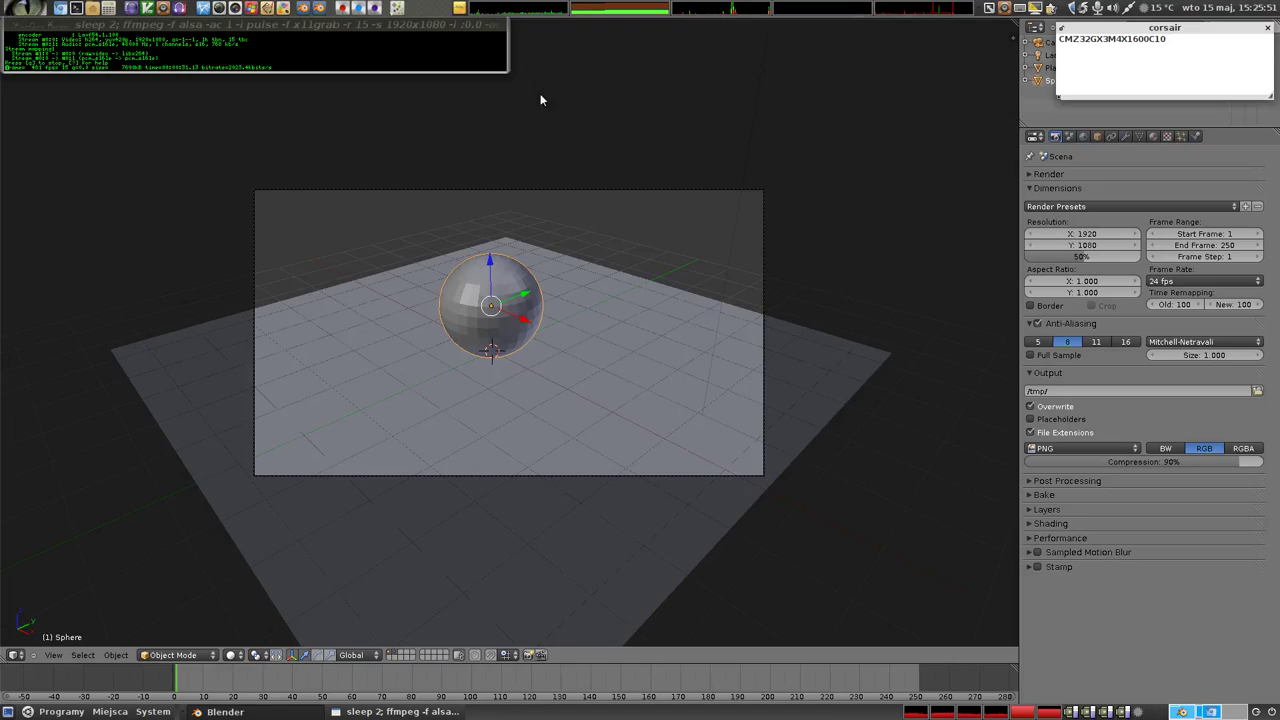
pyautogui.hotkey('alt', 'Tab')
# Switch the render engine to Cycles and render a test image of the sphere and plane.
pyautogui.click(446, 9)
pyautogui.click(449, 50)
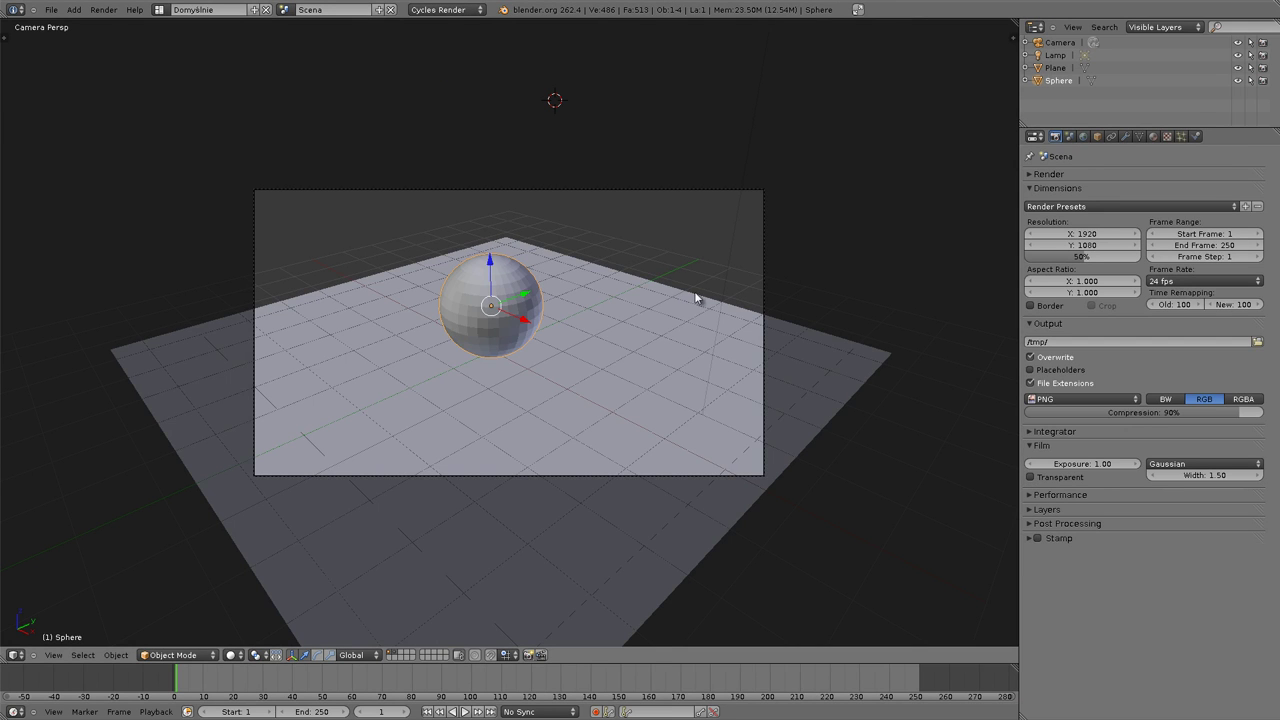
pyautogui.press('F12')
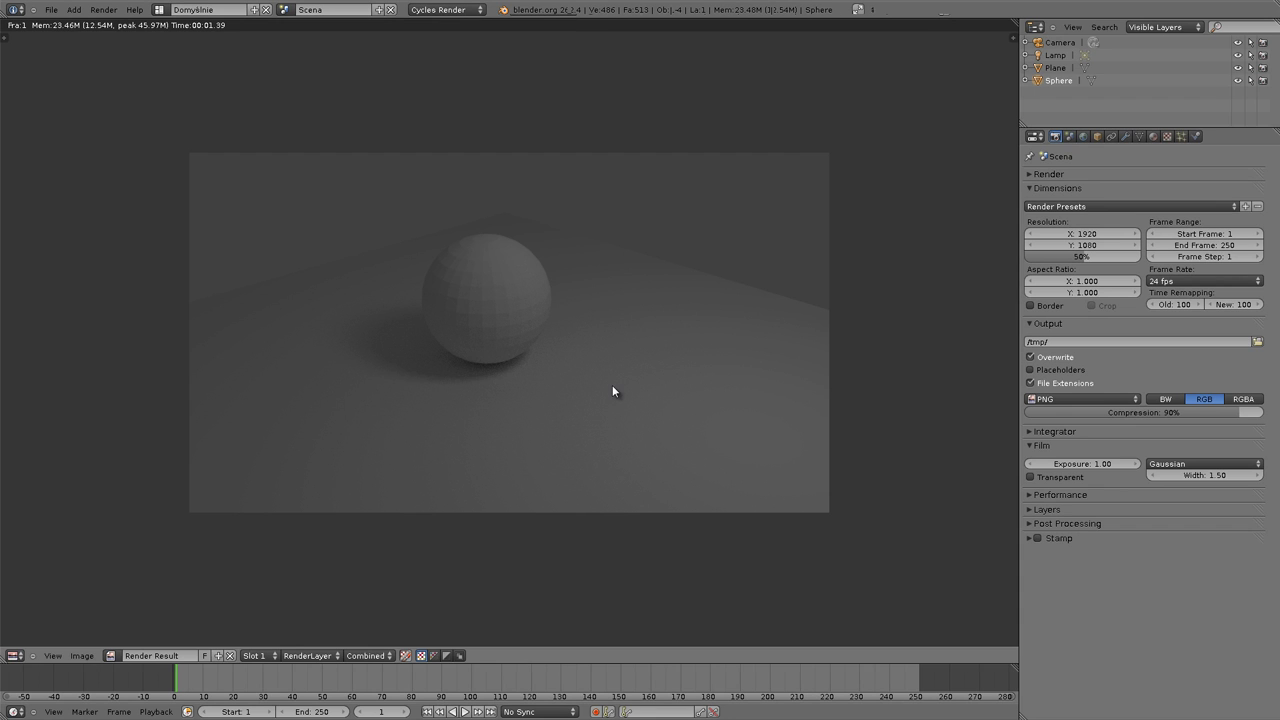
pyautogui.press('Escape')
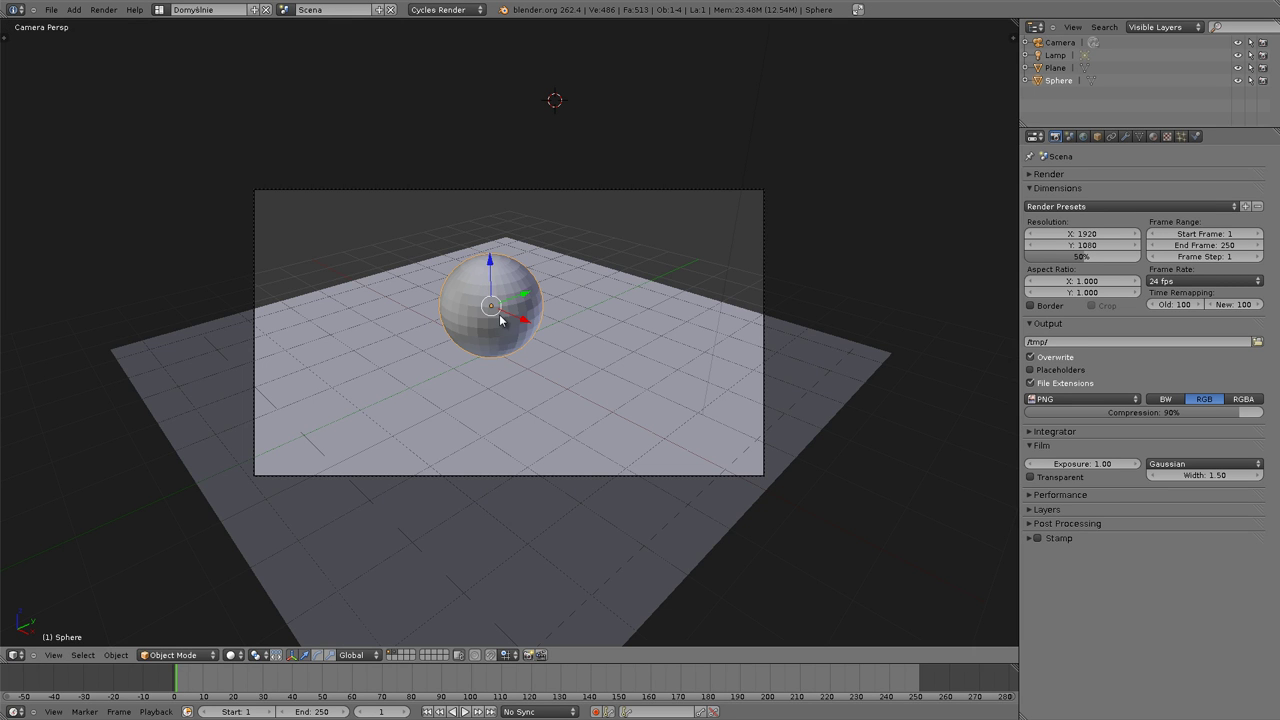
pyautogui.scroll(-2, 500, 318)
# Select the lamp, show its light settings, and switch the engine to Blender Game.
pyautogui.rightClick(695, 131)
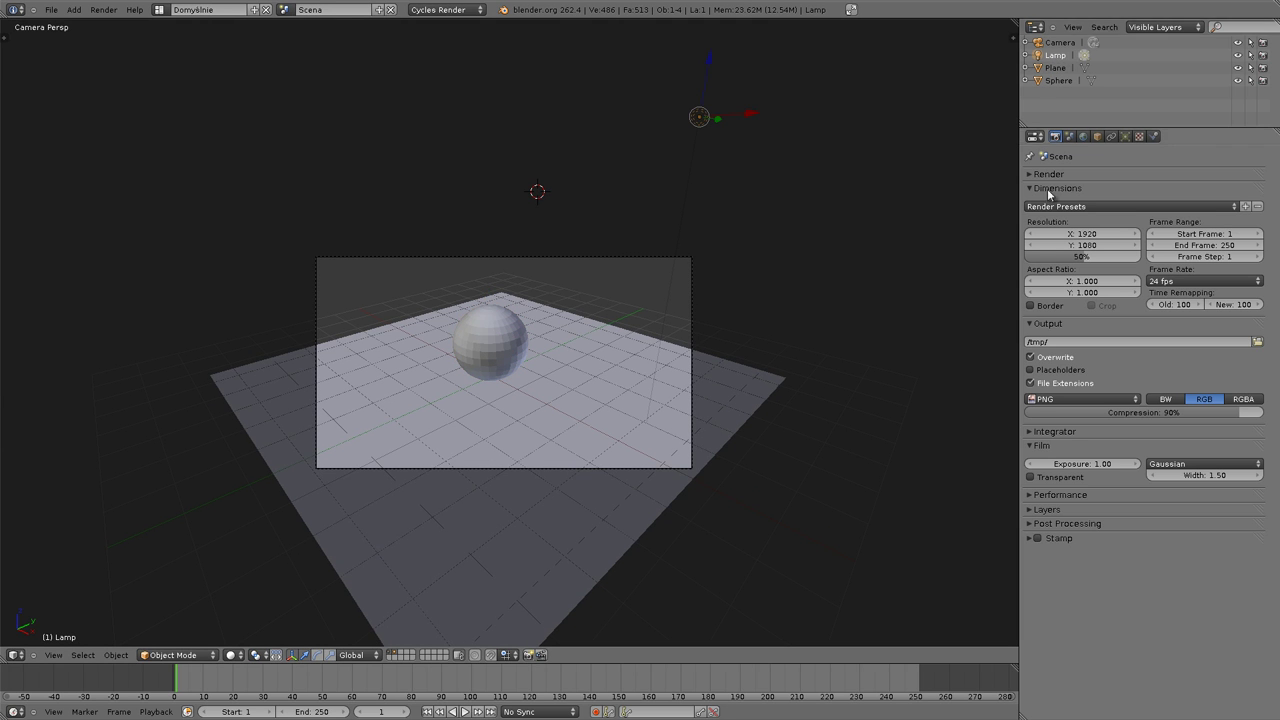
pyautogui.click(1125, 136)
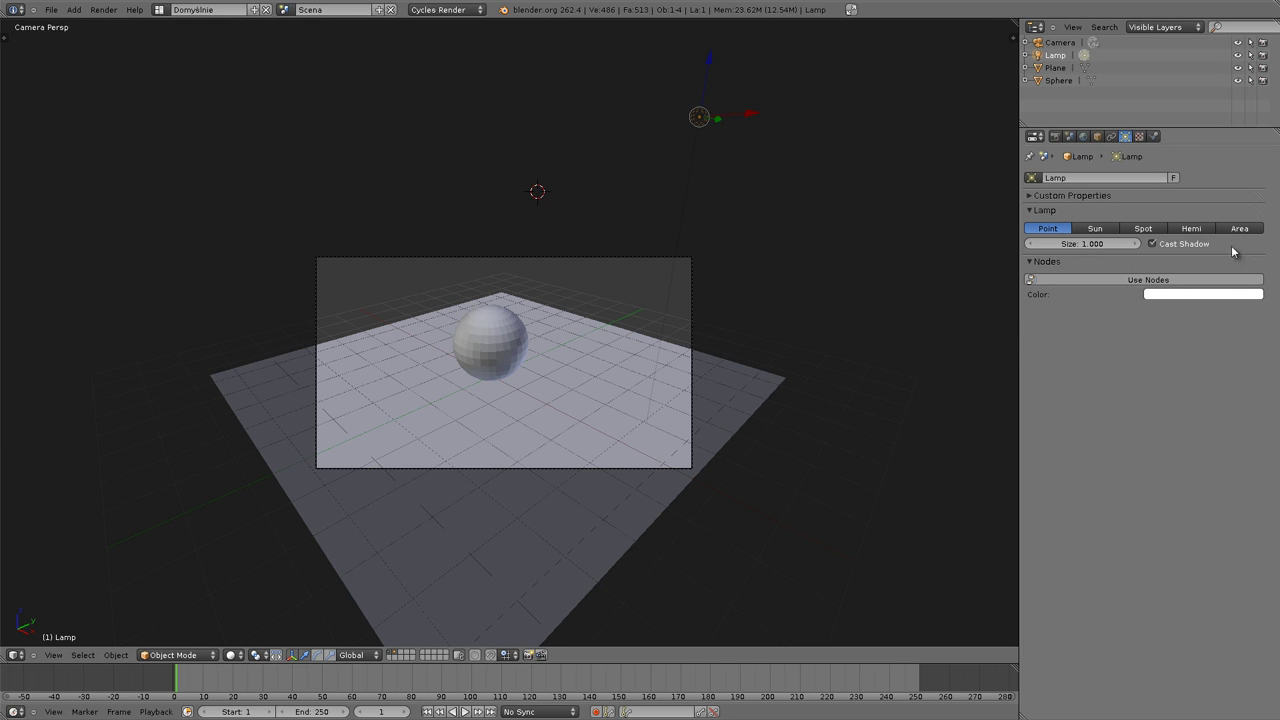
pyautogui.click(434, 12)
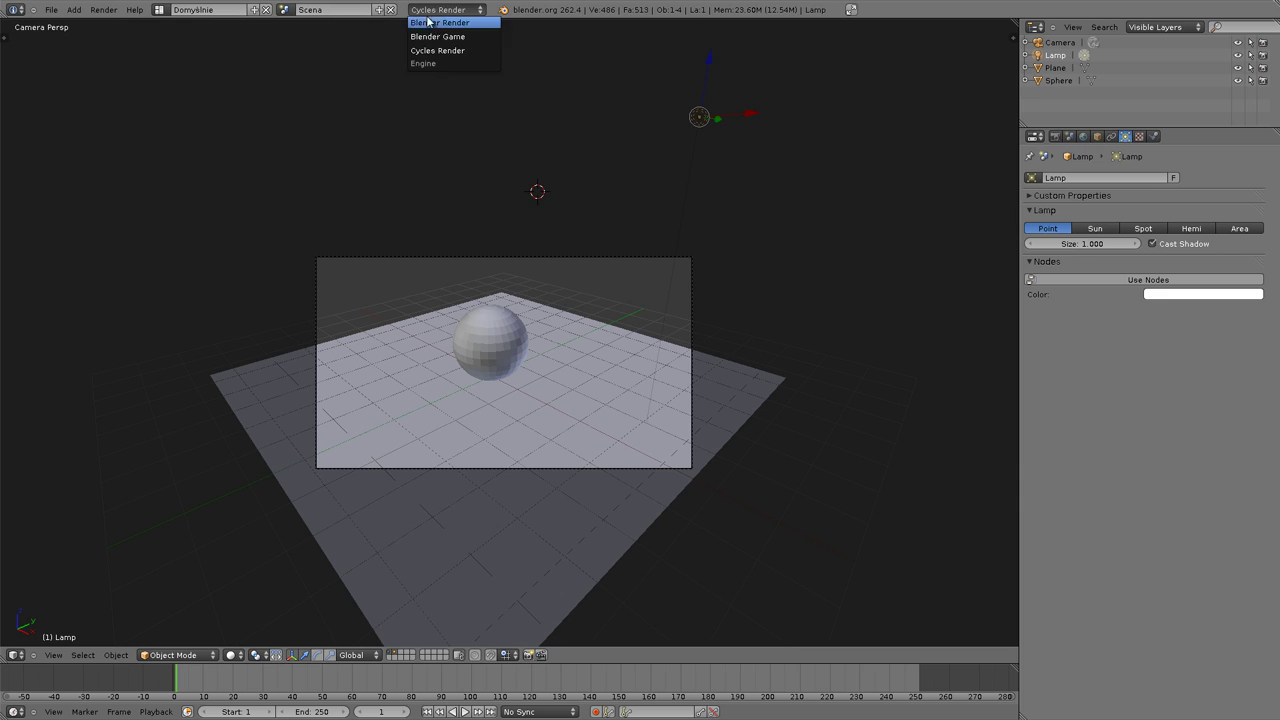
pyautogui.click(430, 38)
# Switch the render engine to Blender Render, then back to Cycles.
pyautogui.click(434, 12)
pyautogui.click(434, 24)
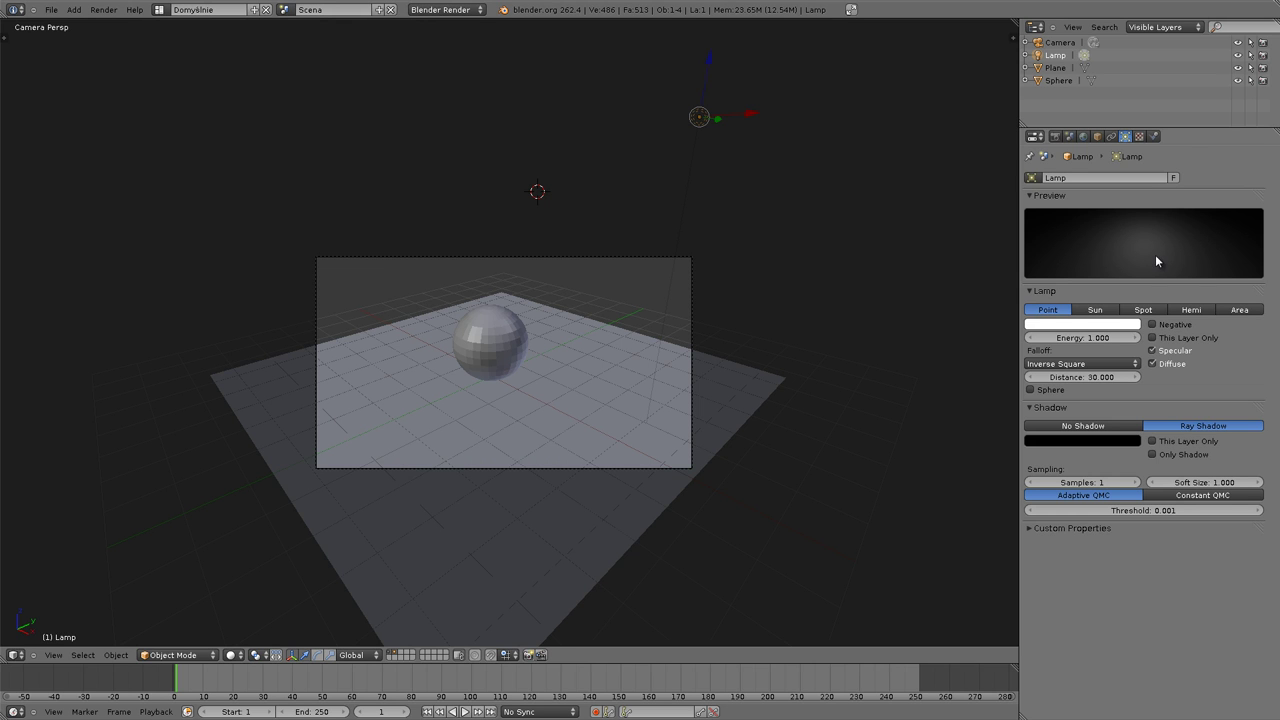
pyautogui.click(450, 12)
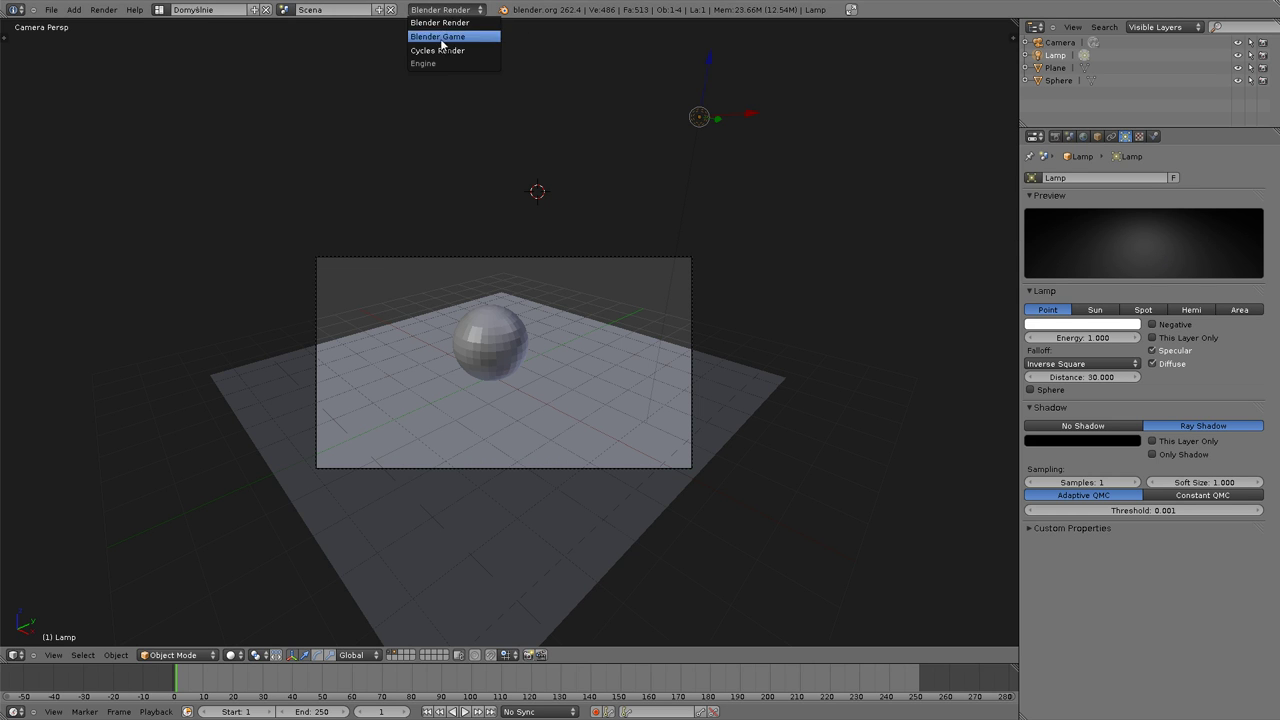
pyautogui.click(438, 50)
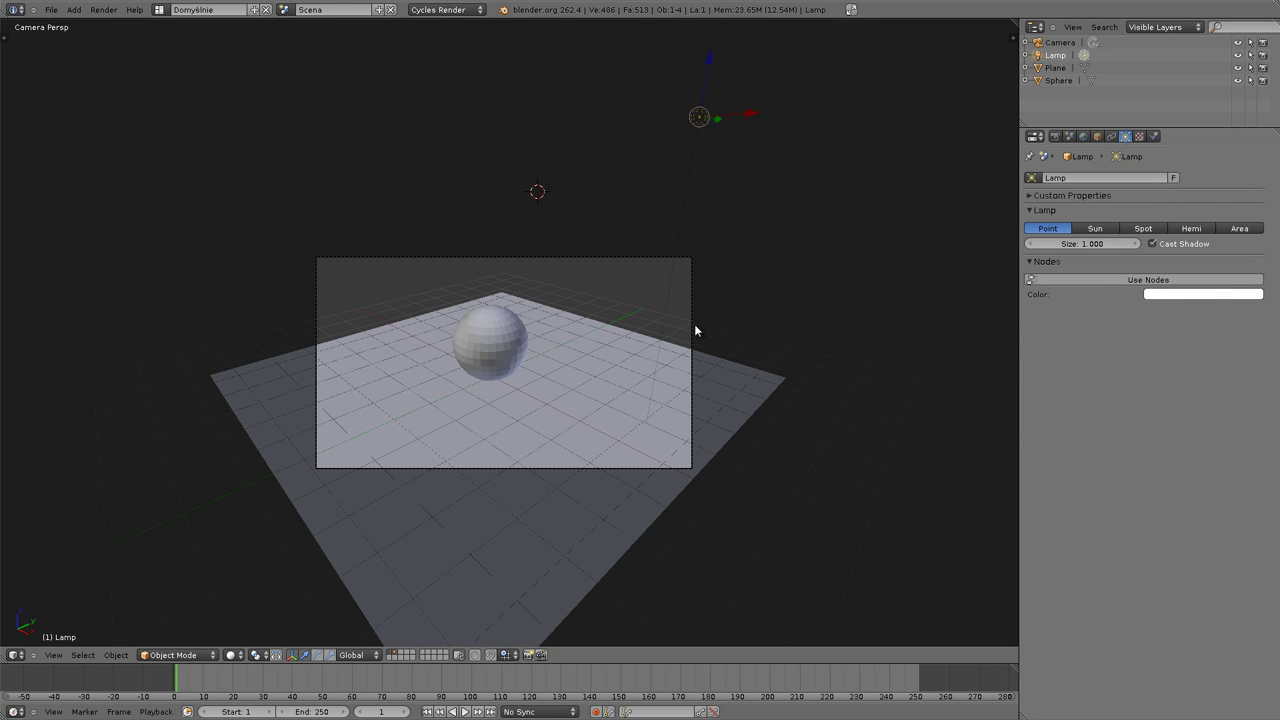
# Set viewport shading to Rendered and zoom into the camera frame.
pyautogui.click(232, 655)
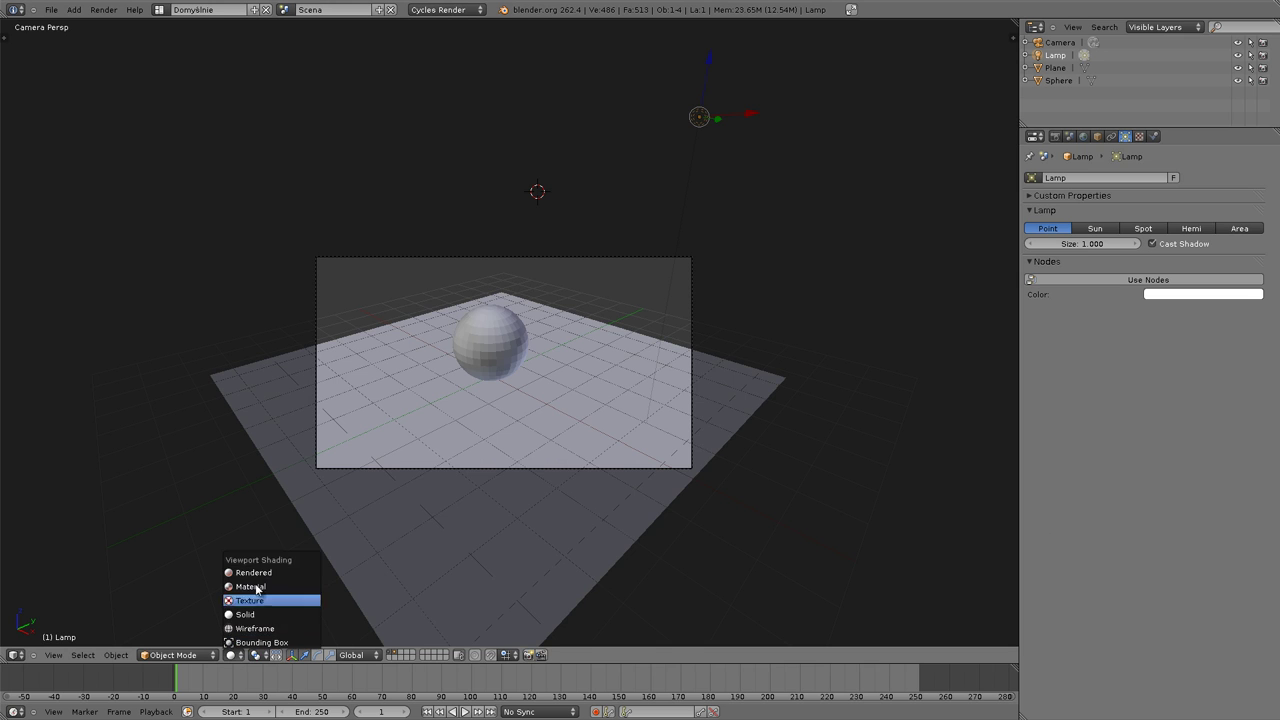
pyautogui.click(252, 573)
pyautogui.scroll(2, 496, 348)
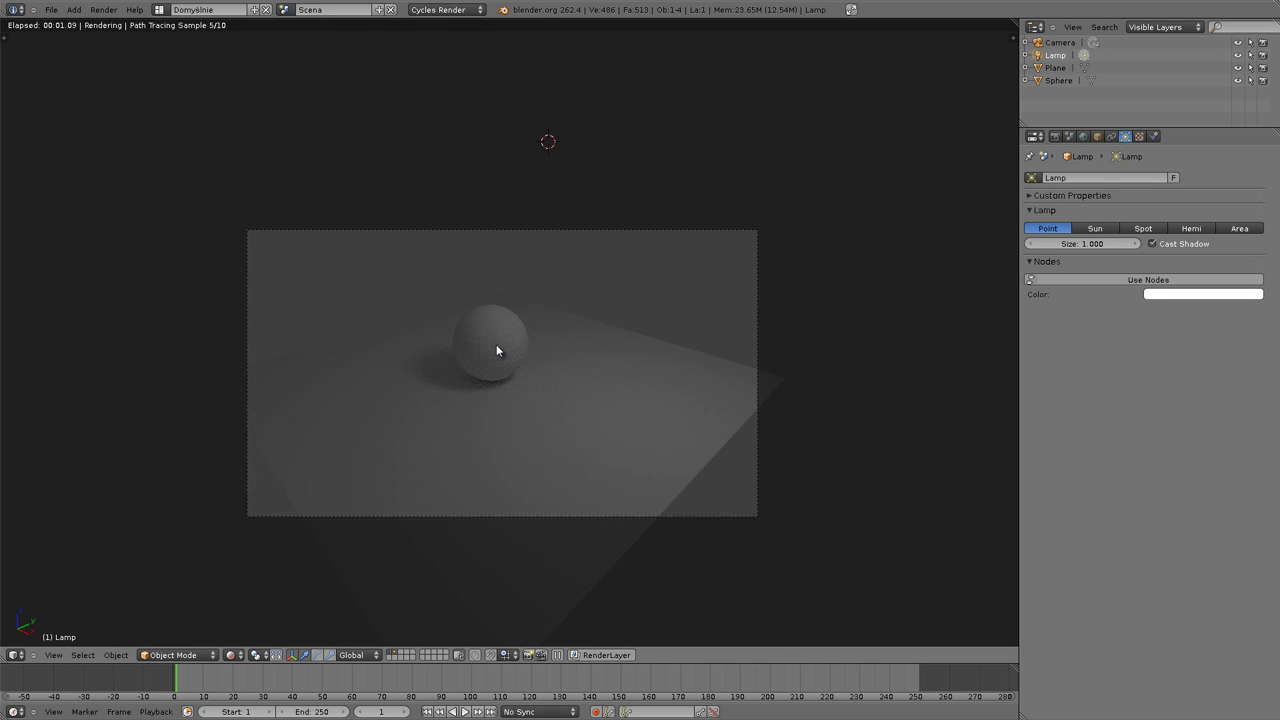
pyautogui.scroll(3, 496, 349)
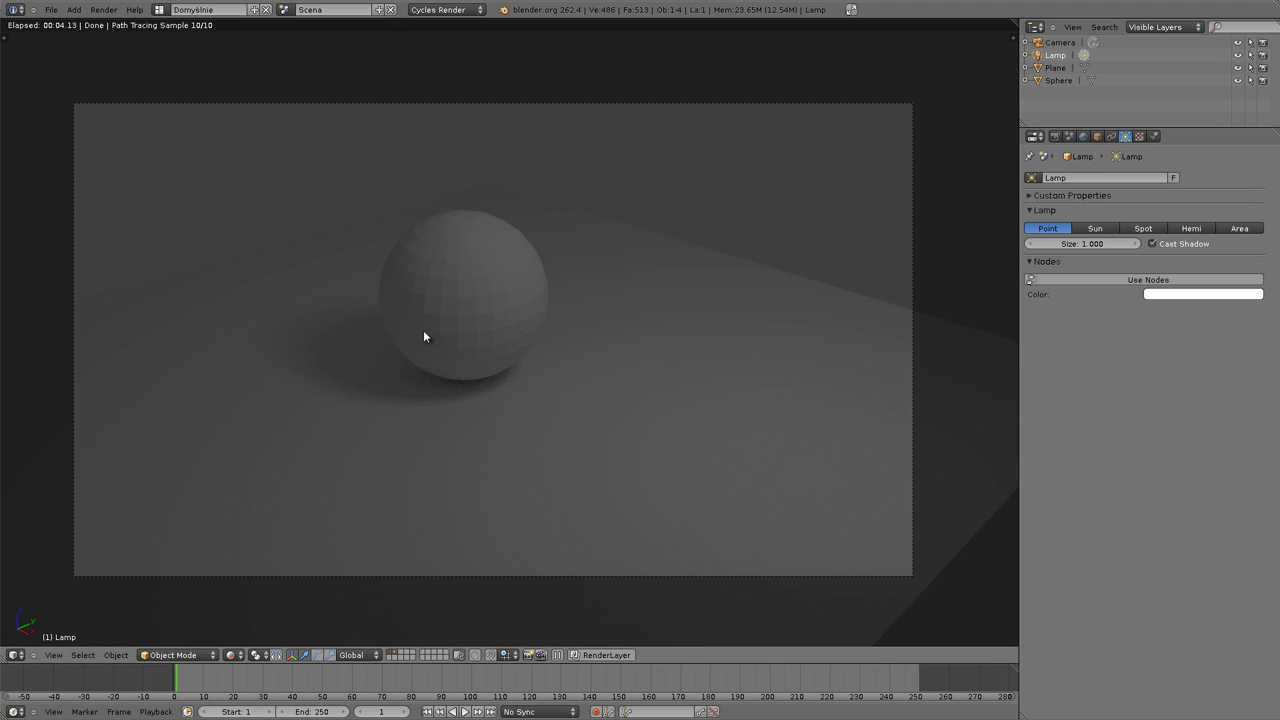
# Try Spot, Area, Spot and Sun lamp types in the live render, ending on Hemi.
pyautogui.click(1144, 229)
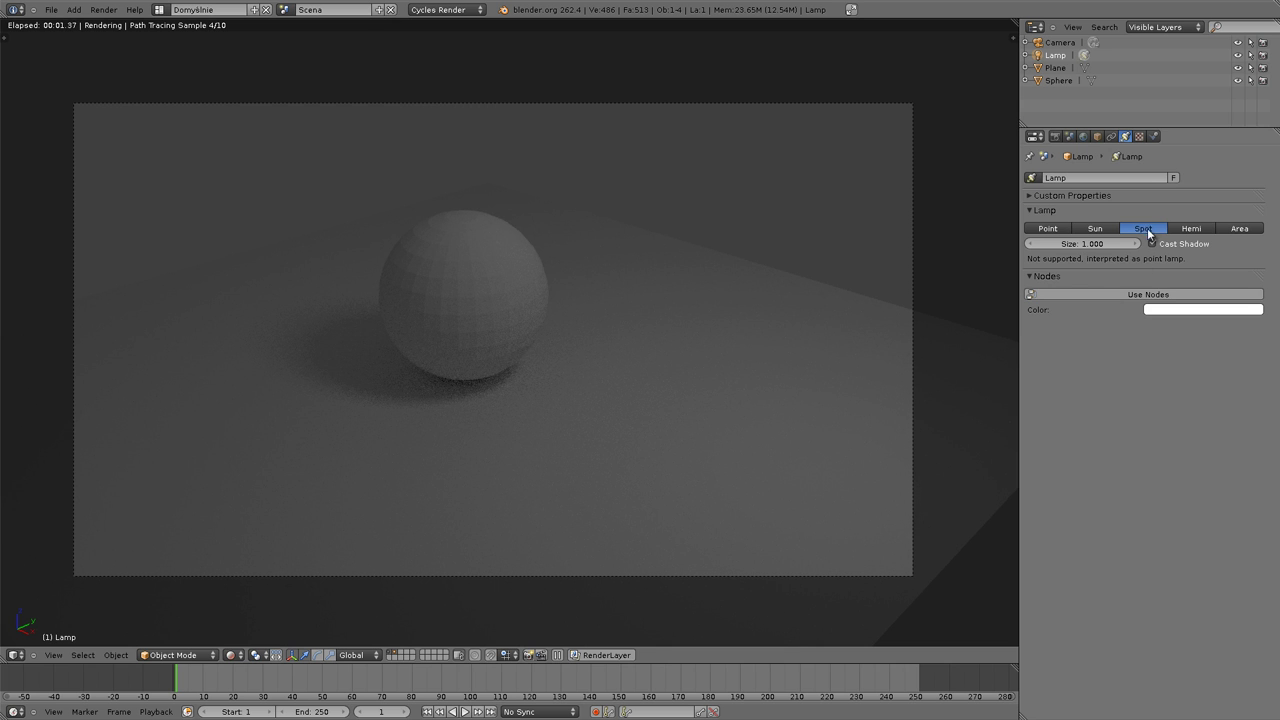
pyautogui.click(1240, 230)
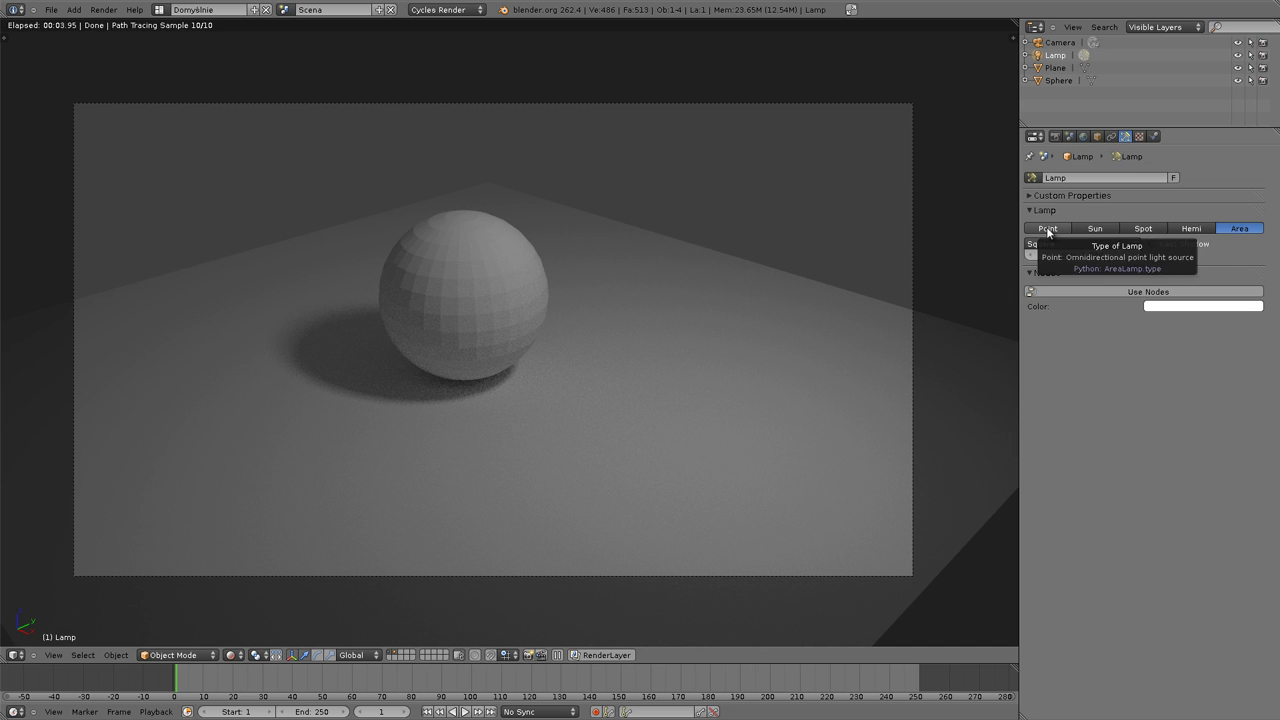
pyautogui.click(1142, 229)
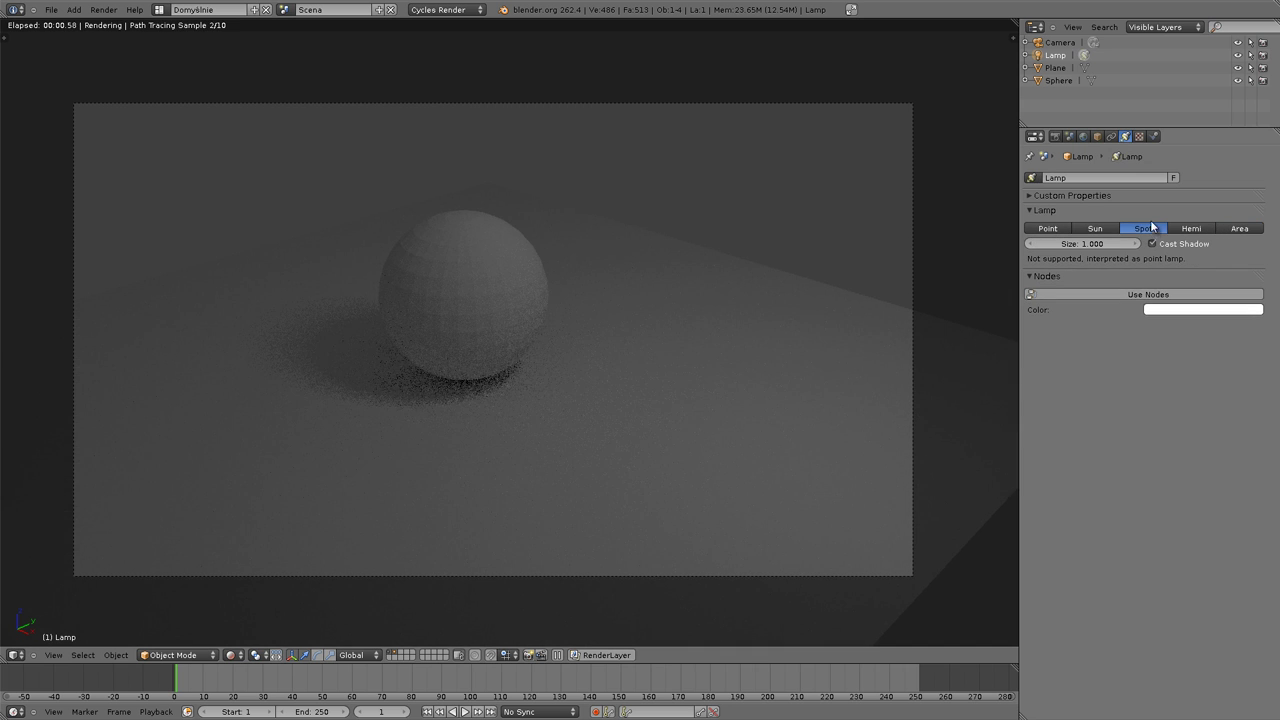
pyautogui.keyDown('ctrl'); pyautogui.scroll(2, 1144, 226); pyautogui.keyUp('ctrl')
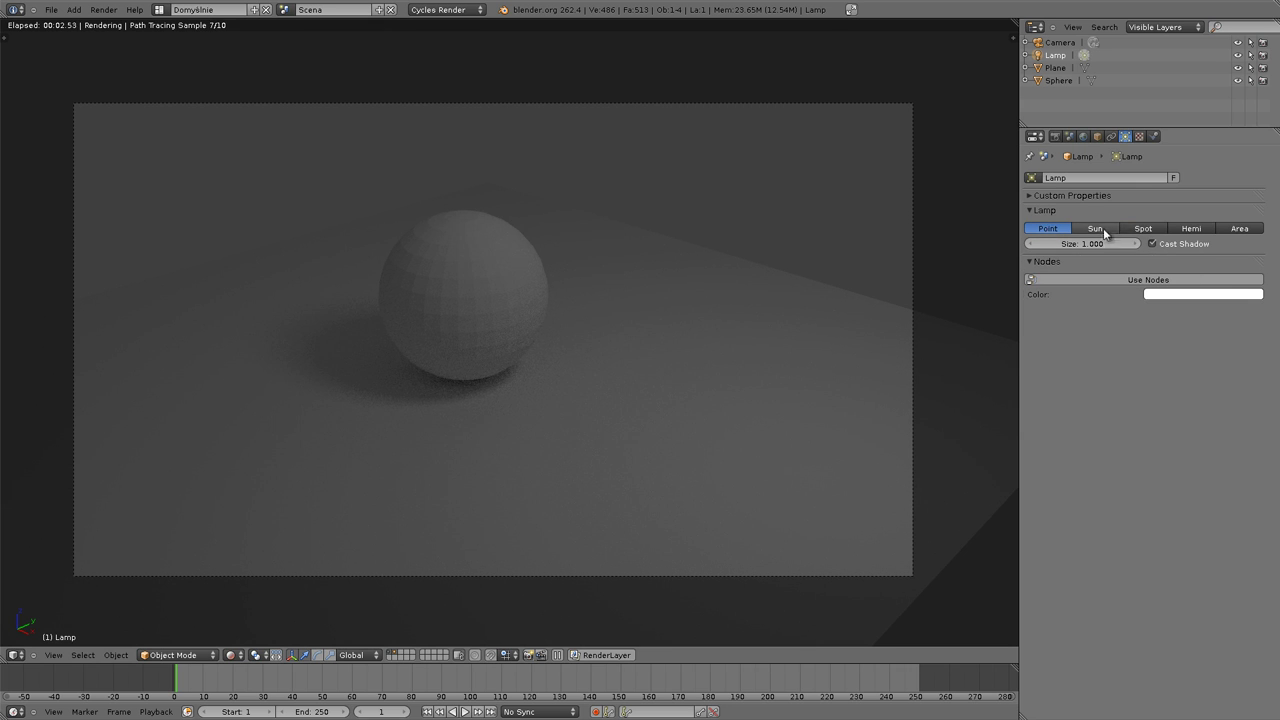
pyautogui.click(1092, 228)
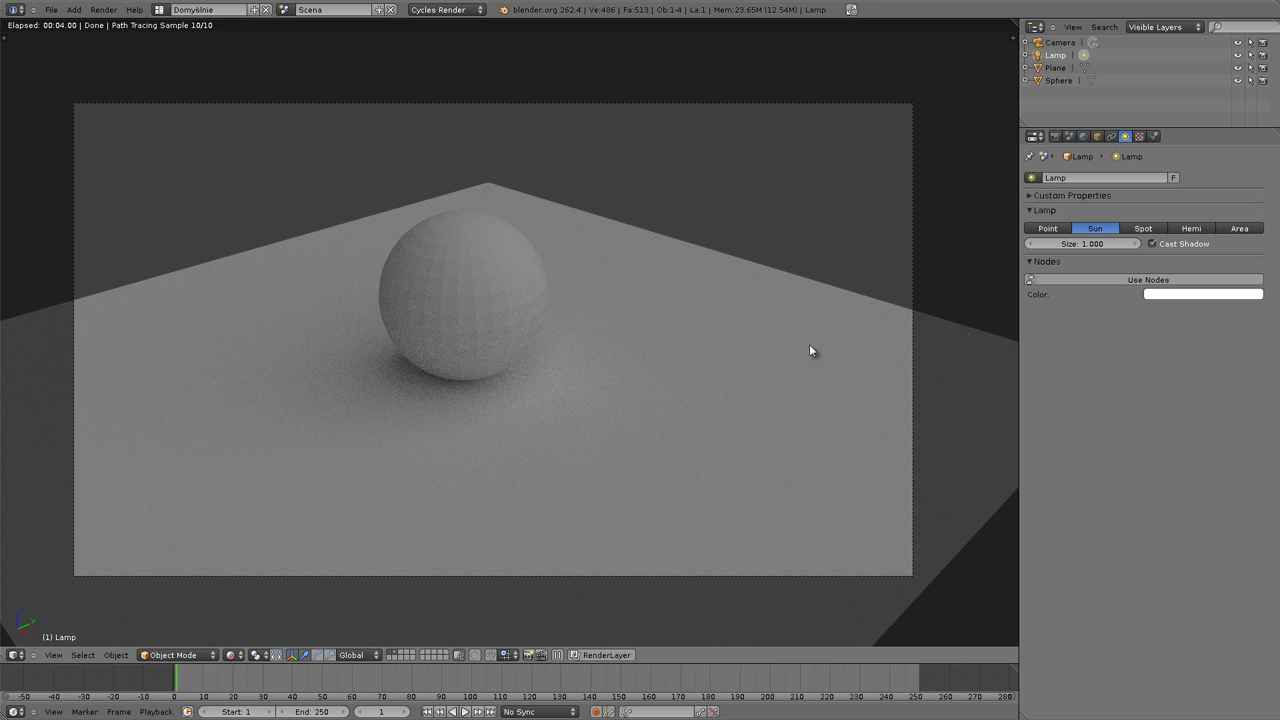
pyautogui.click(1185, 229)
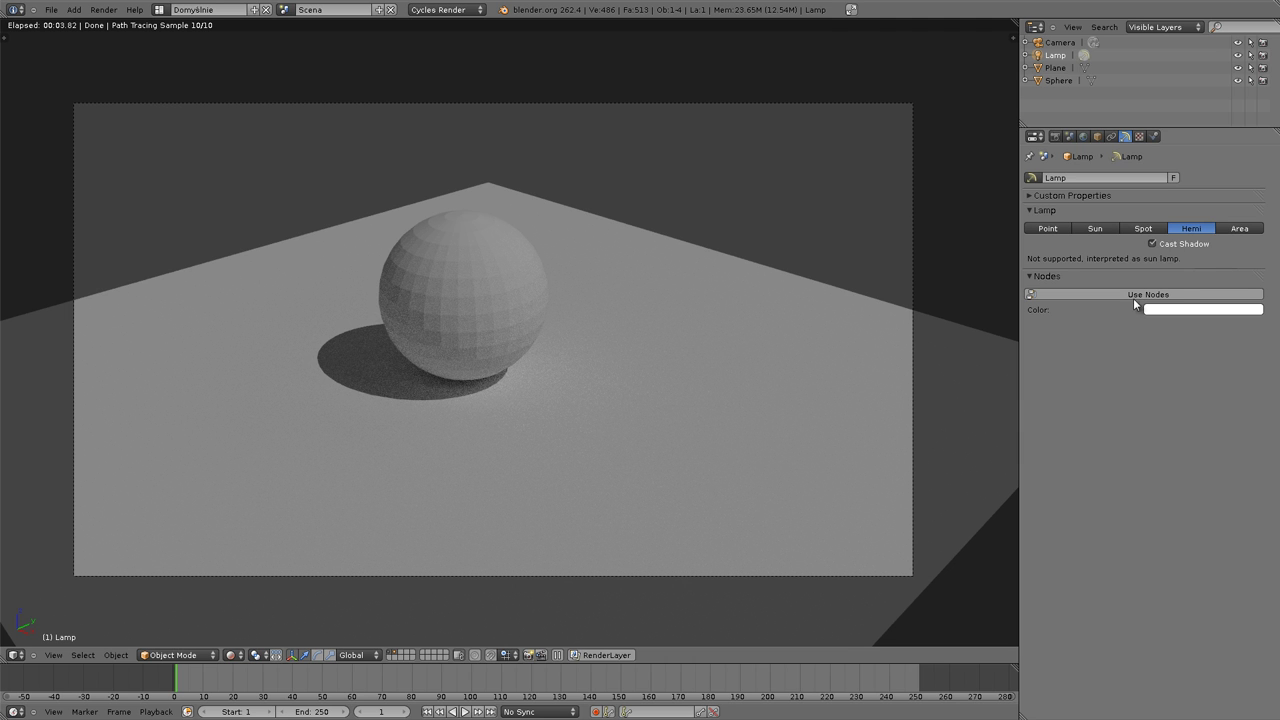
pyautogui.click(1151, 244)
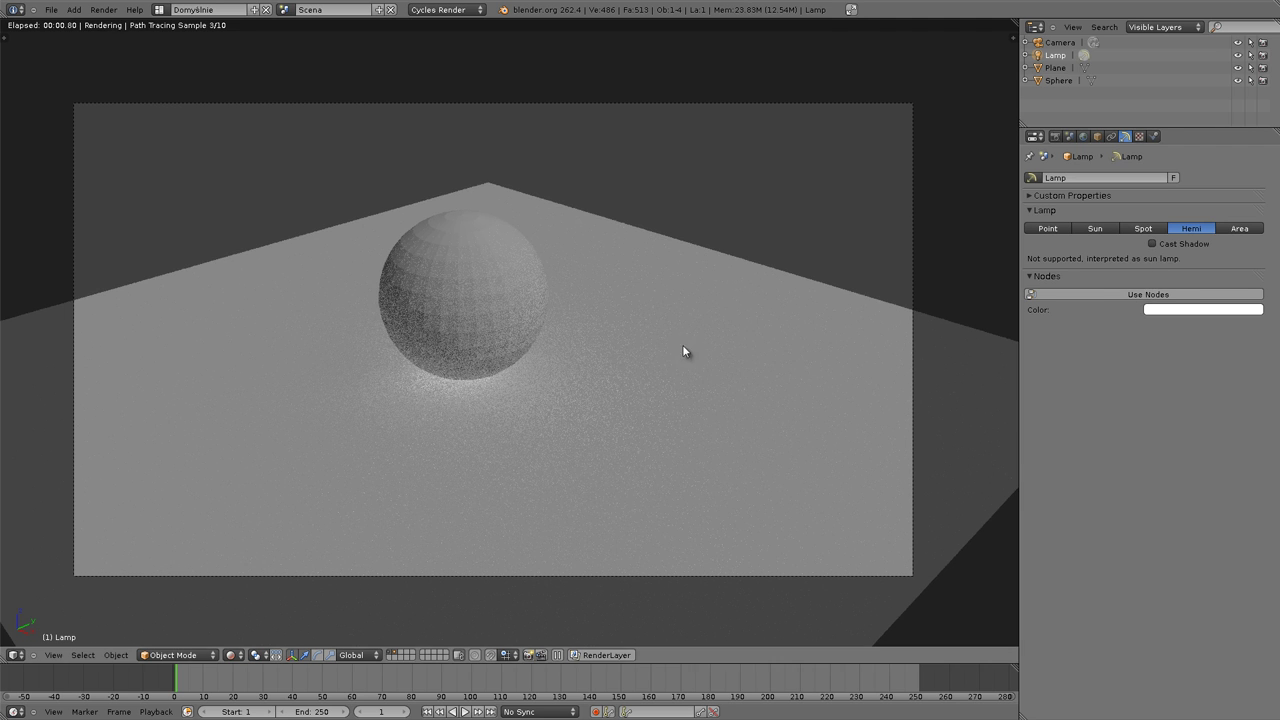
pyautogui.click(1153, 243)
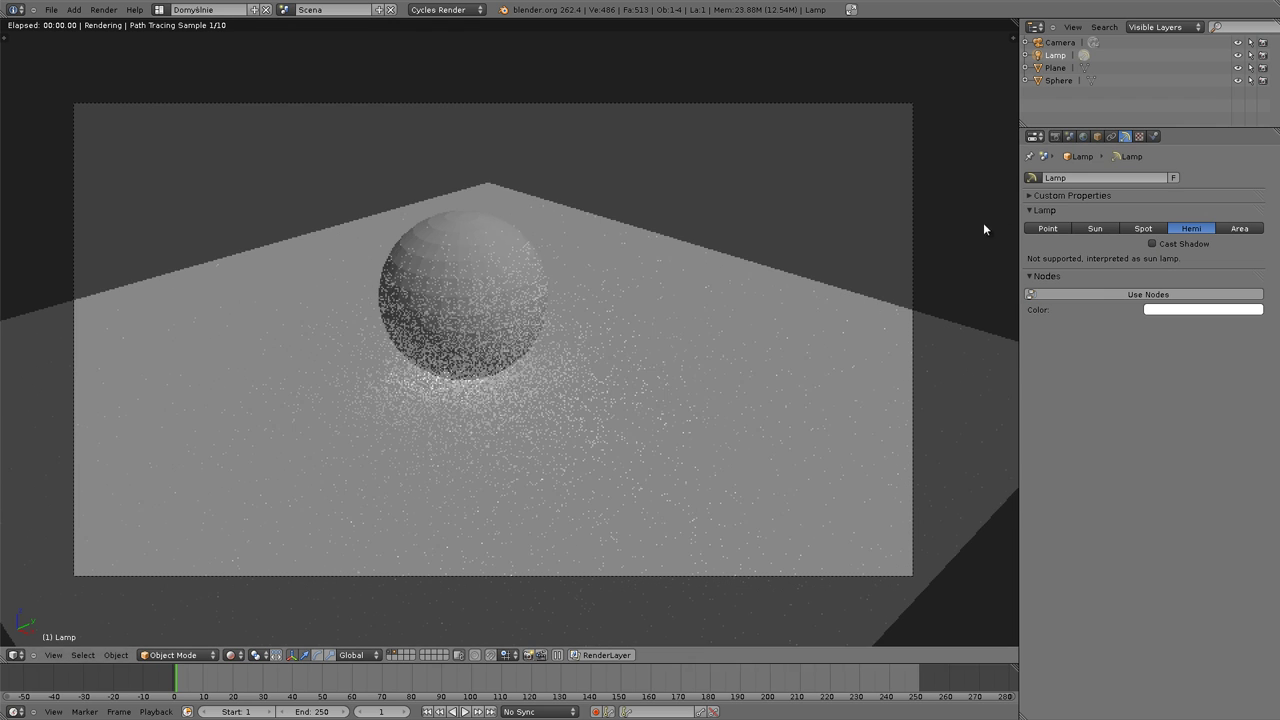
pyautogui.click(1040, 229)
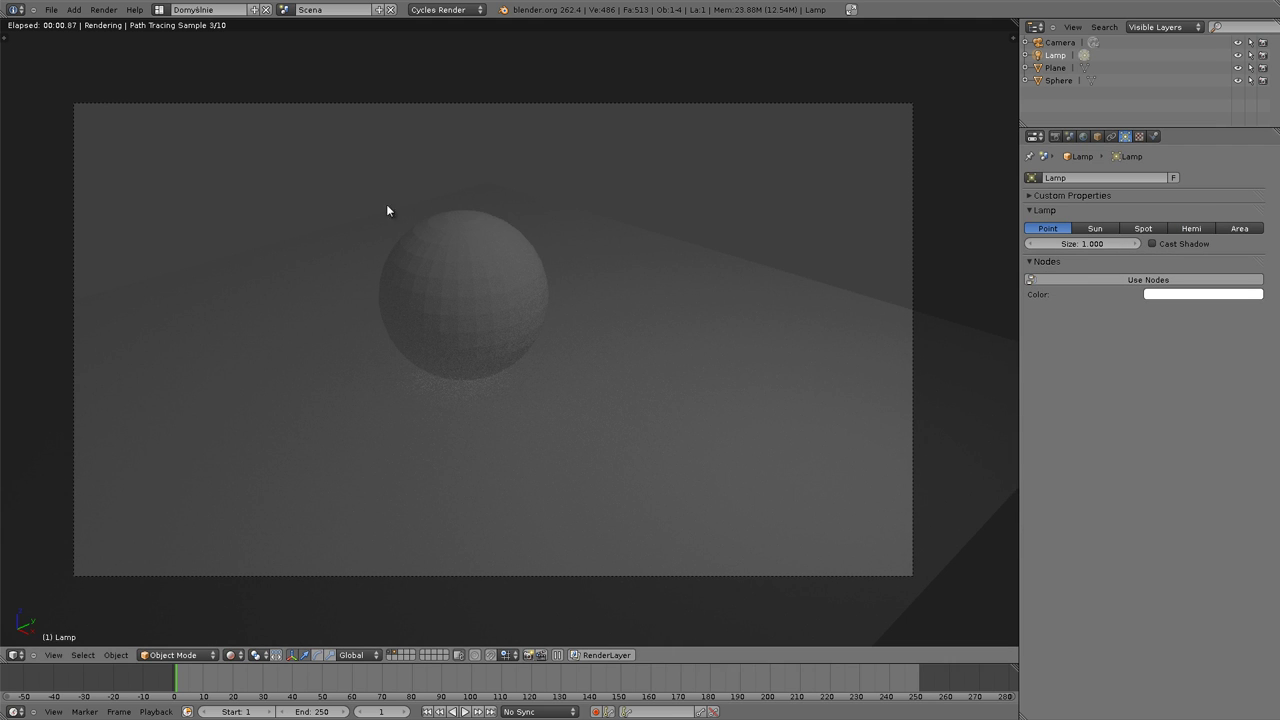
pyautogui.click(1158, 244)
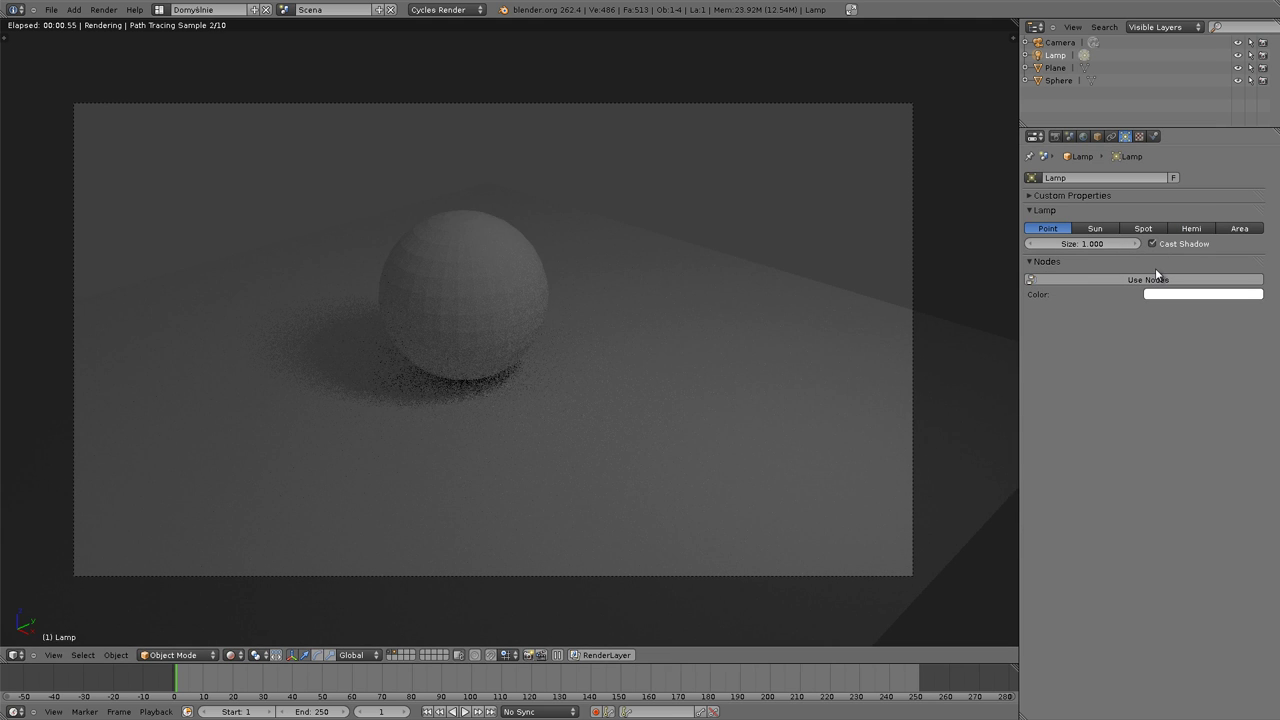
pyautogui.click(1152, 250)
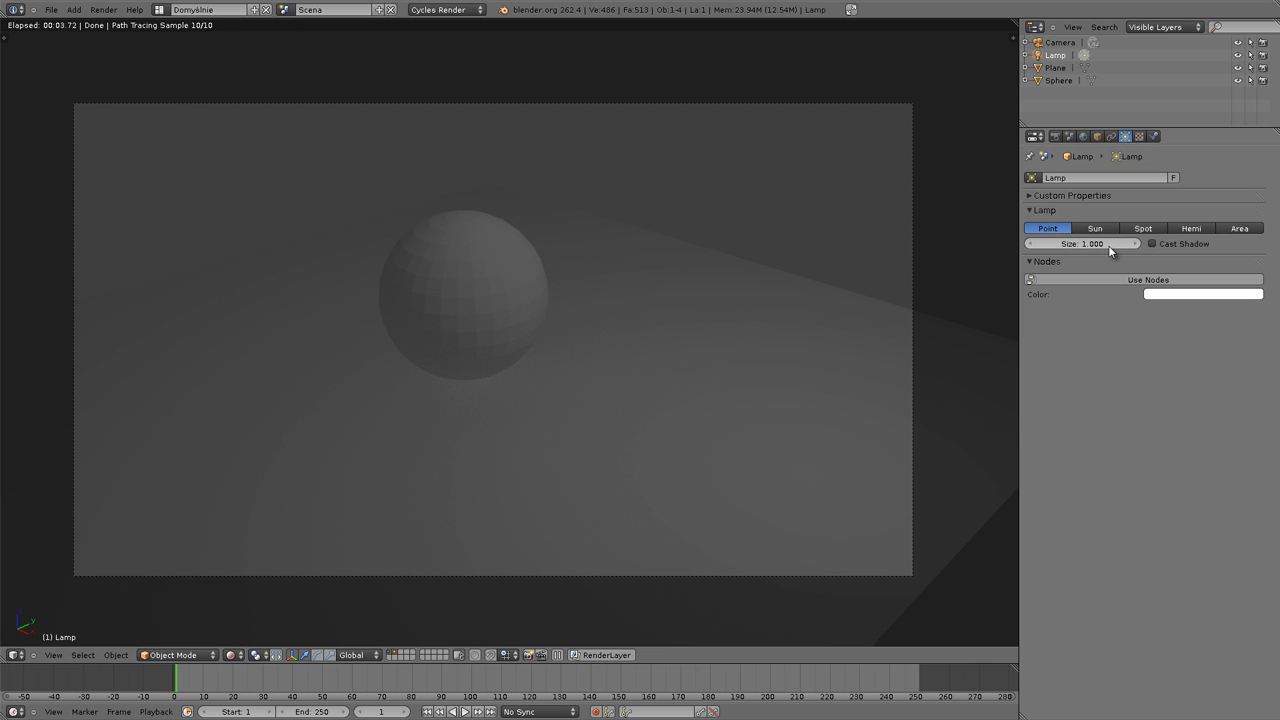
# Enable Cast Shadow on the point lamp, try Size 10, then undo back to 0.1.
pyautogui.click(1152, 243)
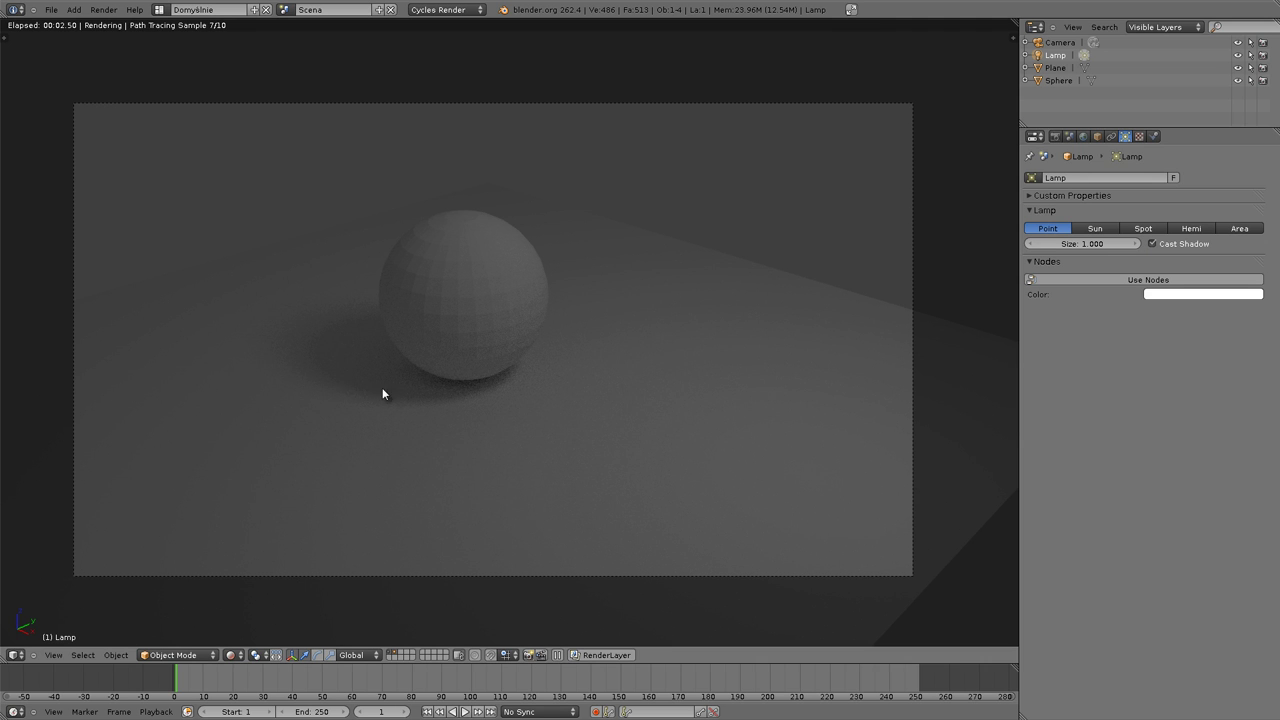
pyautogui.click(1086, 243)
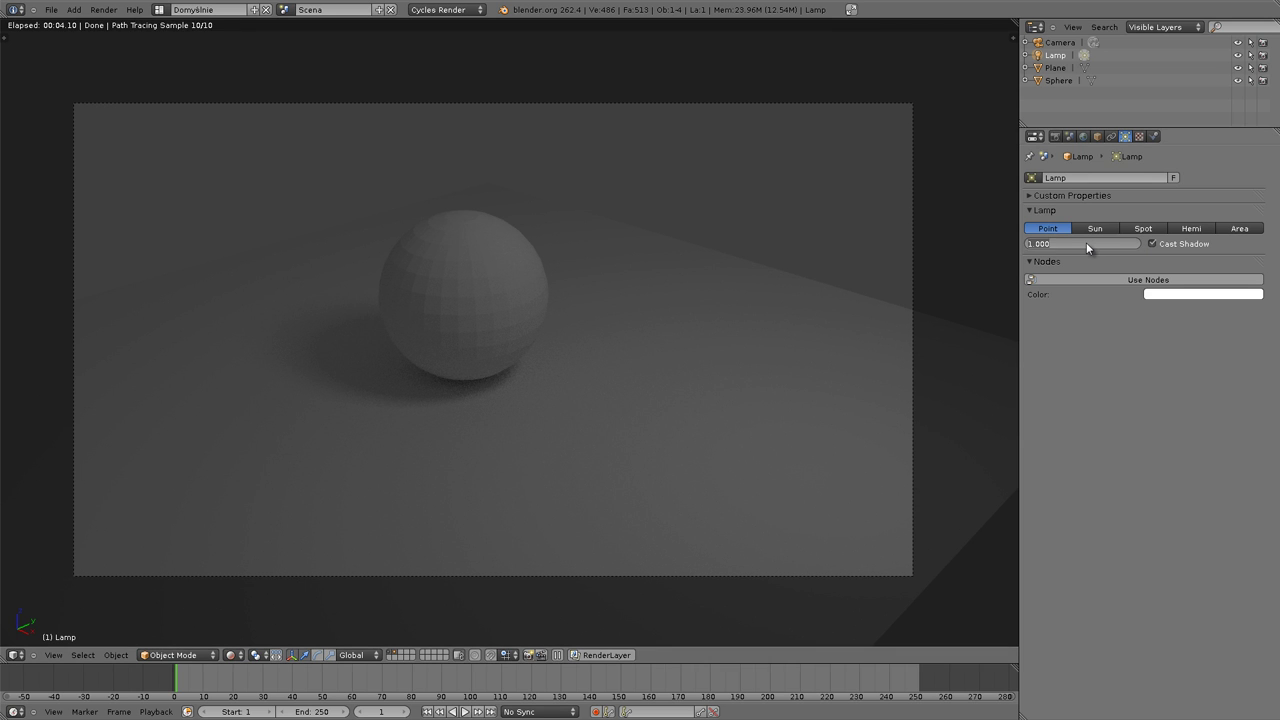
pyautogui.write('Size: 10')
pyautogui.press('Return')
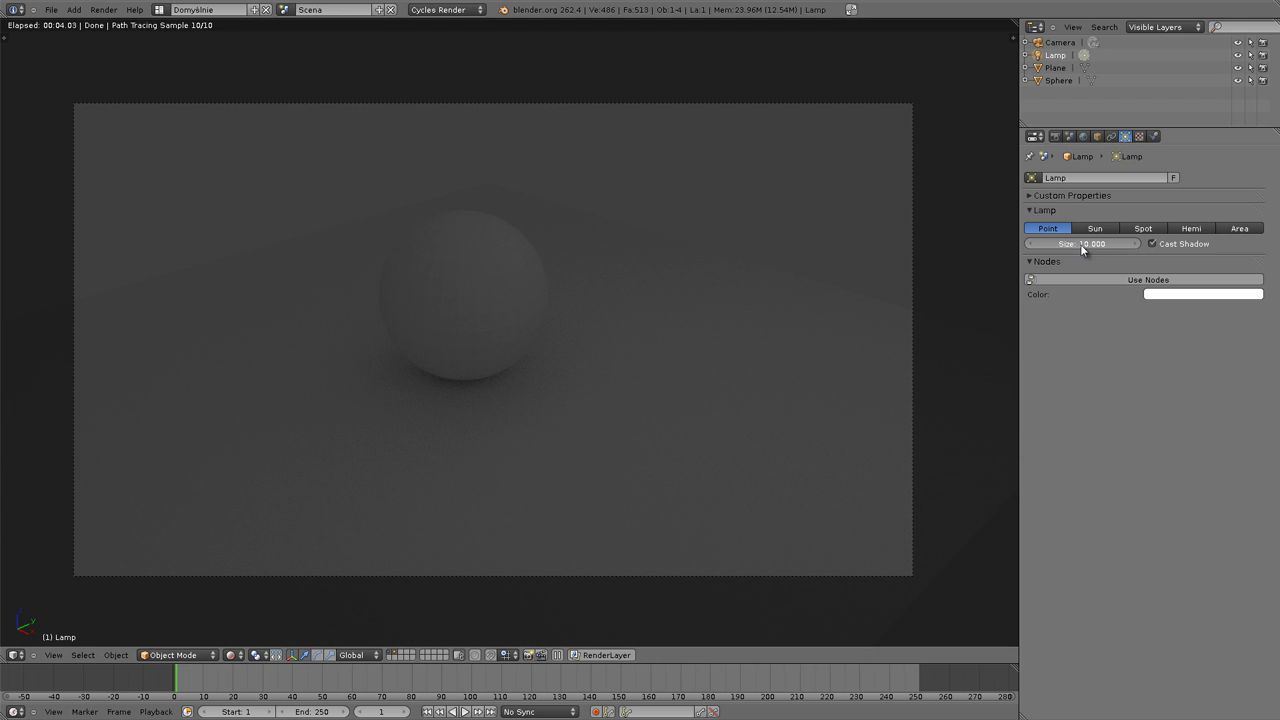
pyautogui.hotkey('ctrl', 'z')
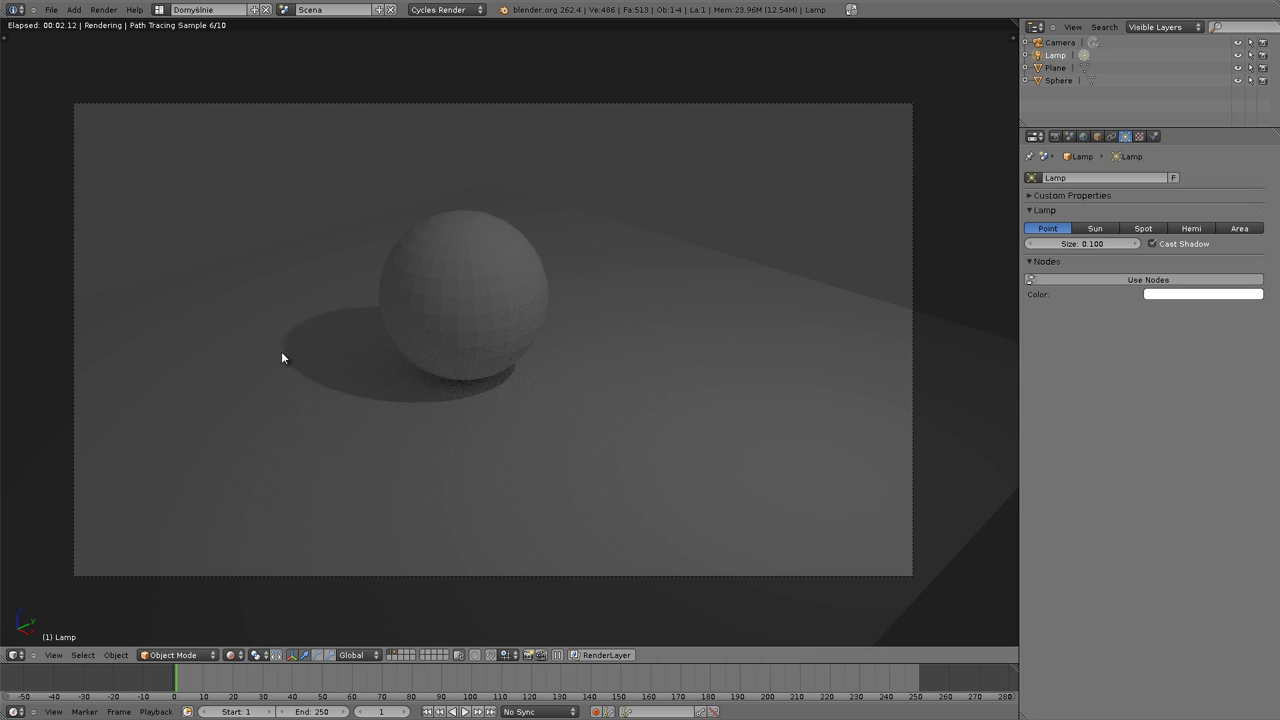
# Zoom onto the shadow and switch the lamp from Hemi to Sun.
pyautogui.scroll(4, 260, 333)
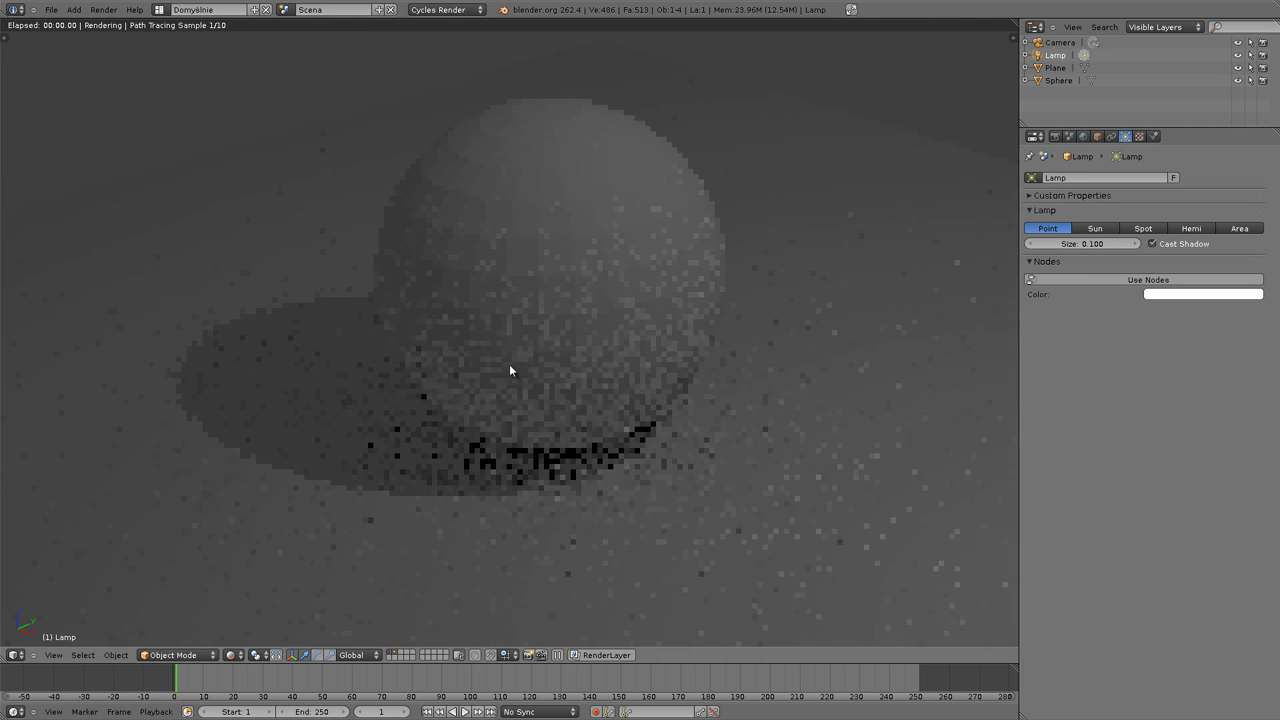
pyautogui.scroll(-3, 509, 371)
pyautogui.scroll(-2, 588, 341)
pyautogui.scroll(5, 318, 320)
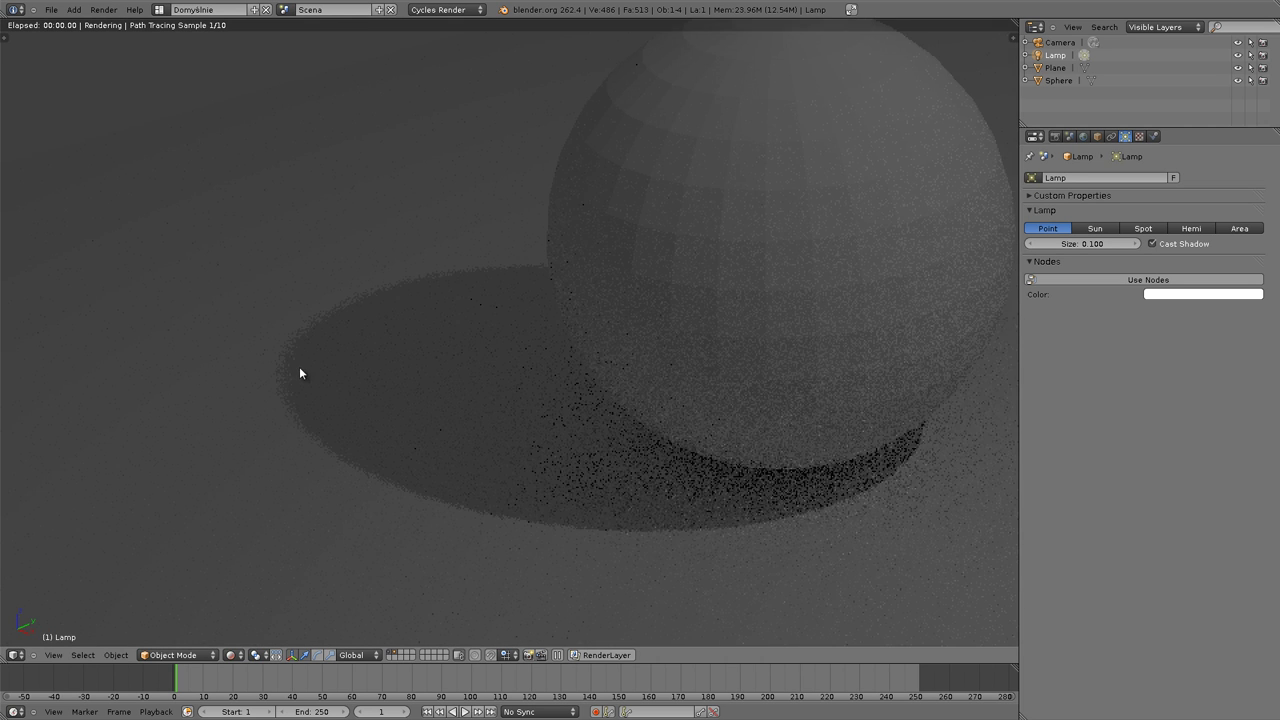
pyautogui.click(1191, 228)
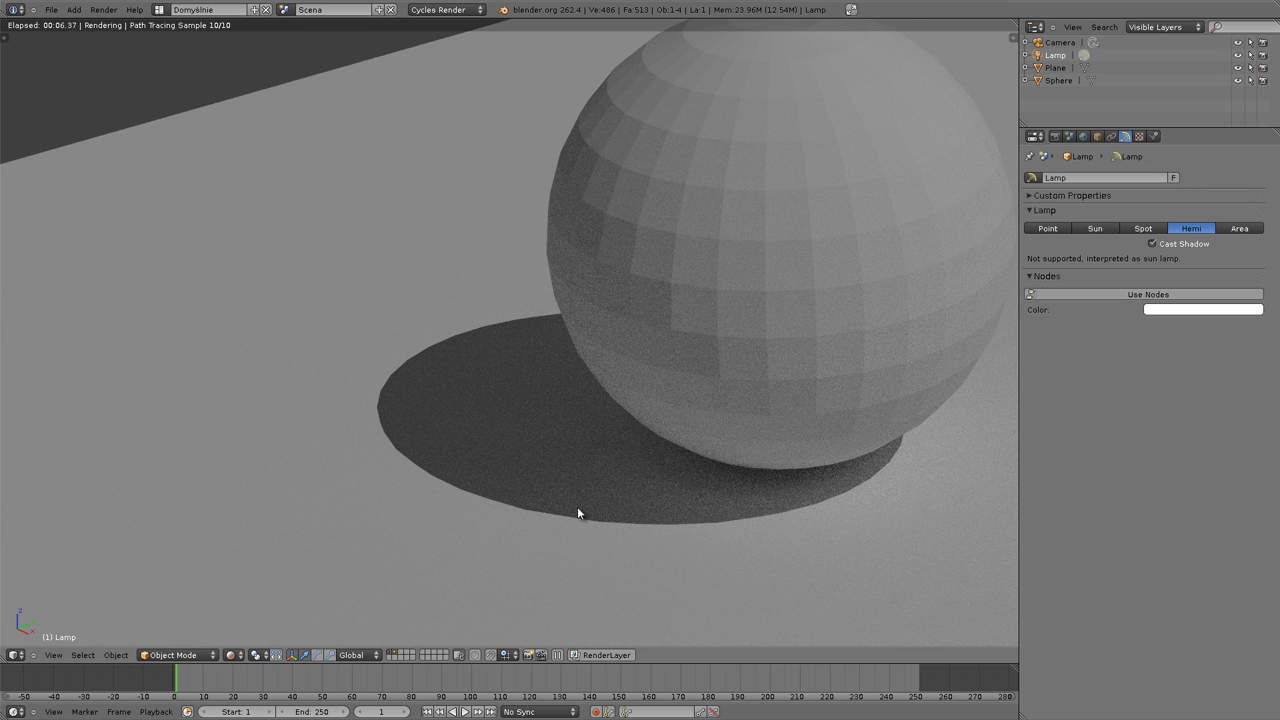
pyautogui.click(1097, 229)
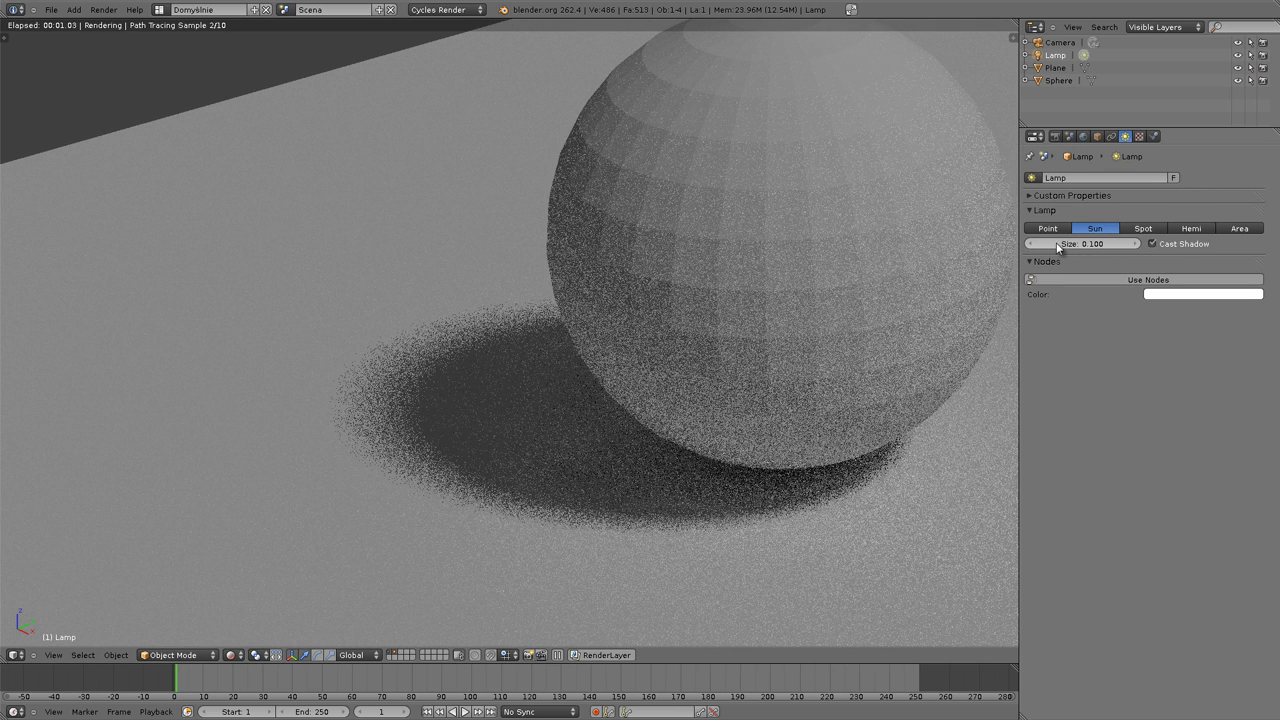
# Set the sun lamp Size to 10, then 1, panning to watch the shadow.
pyautogui.click(1087, 244)
pyautogui.write('10')
pyautogui.press('Return')
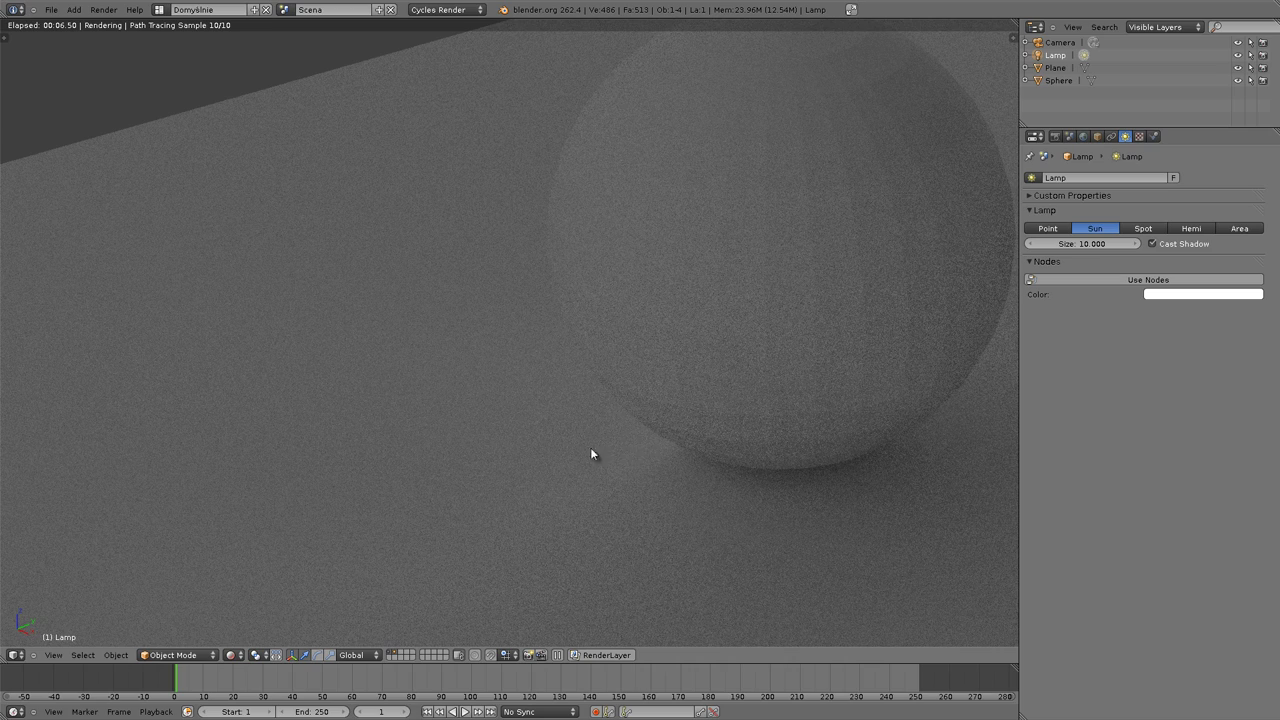
pyautogui.moveTo(744, 436); pyautogui.dragTo(767, 405, button='middle')
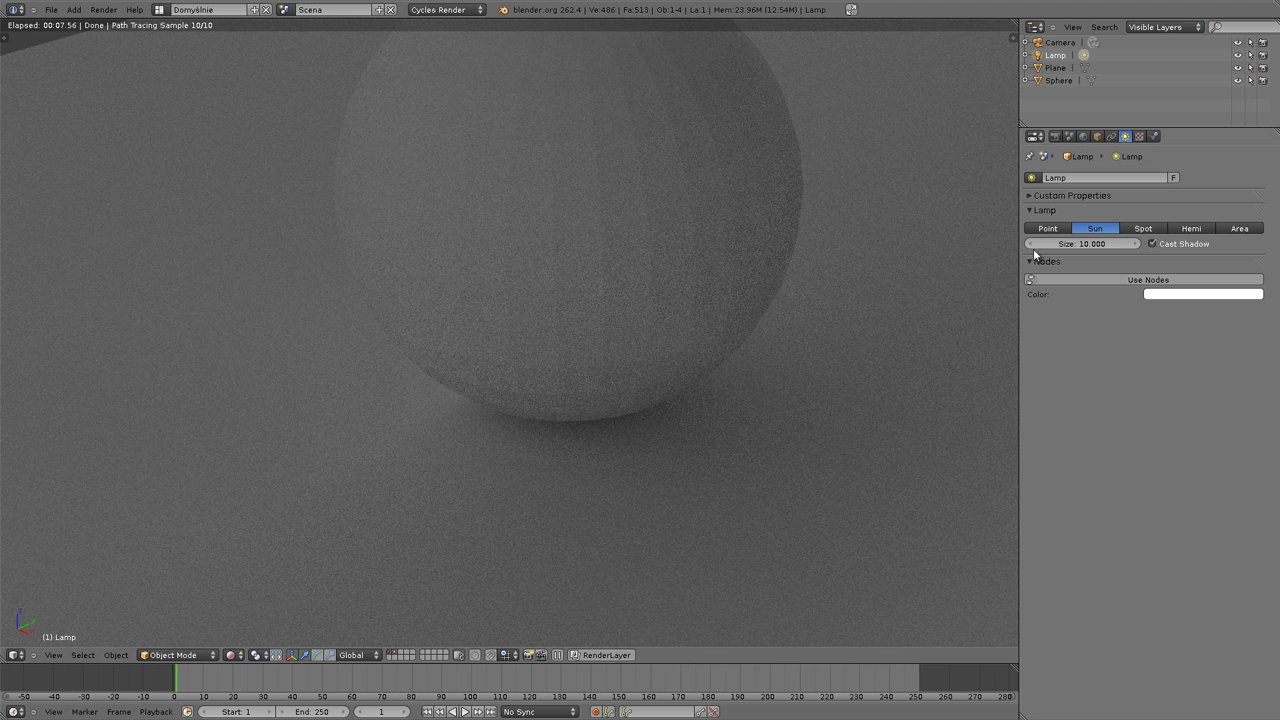
pyautogui.click(1093, 243)
pyautogui.write('1')
pyautogui.press('Return')
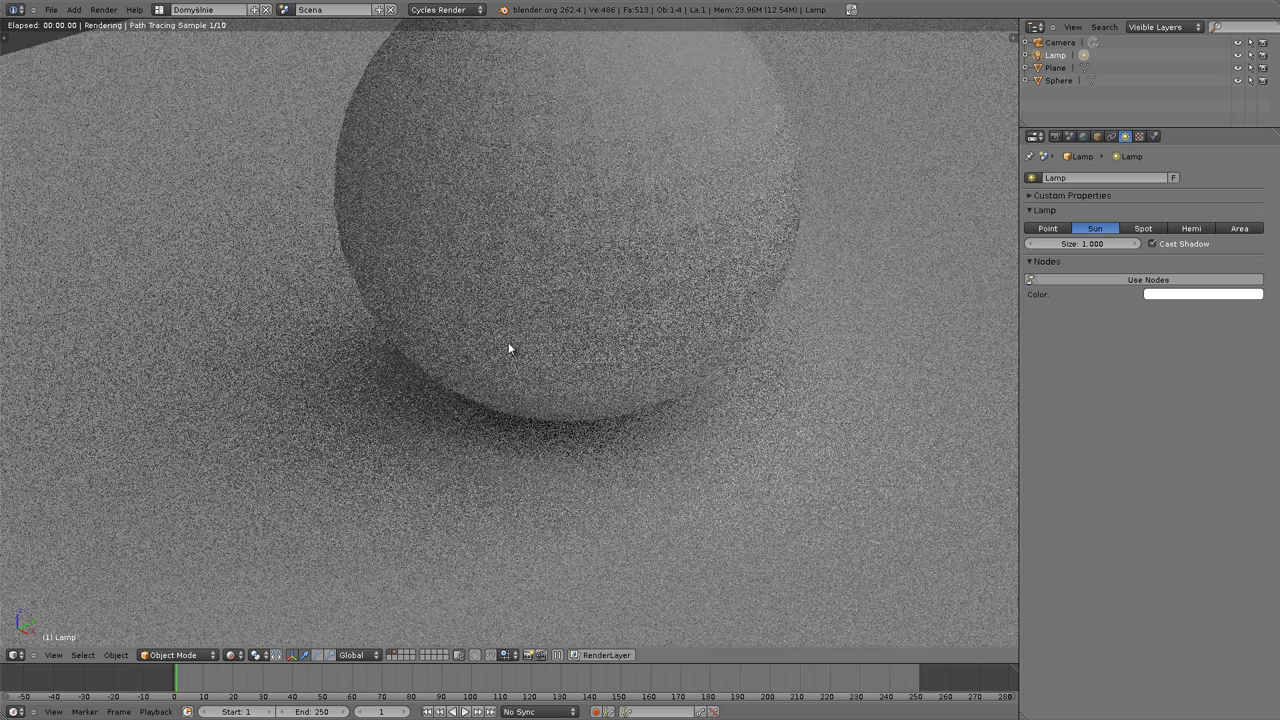
pyautogui.moveTo(508, 342); pyautogui.dragTo(647, 378, button='middle')
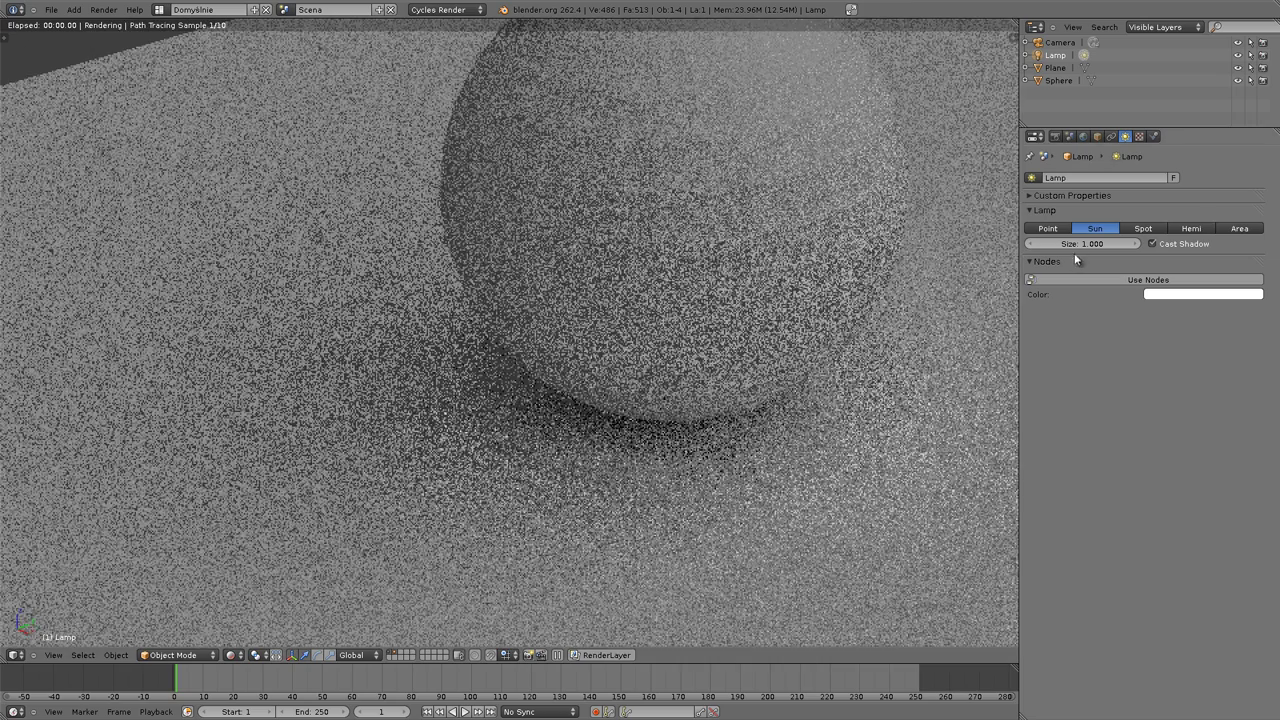
# Reduce the sun Size to 0.1, then 0.01, then drag it down to 0.
pyautogui.click(1082, 246)
pyautogui.write('0.1')
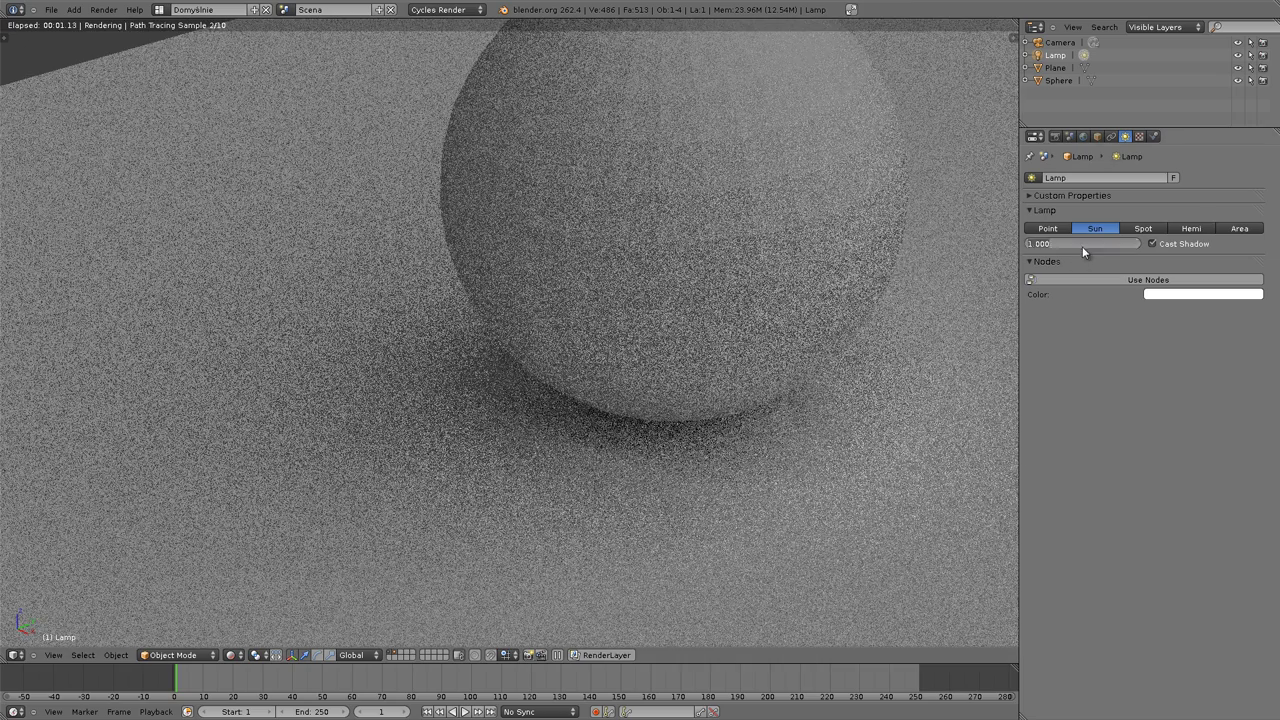
pyautogui.press('Return')
pyautogui.click(1082, 246)
pyautogui.write('0.01')
pyautogui.press('Return')
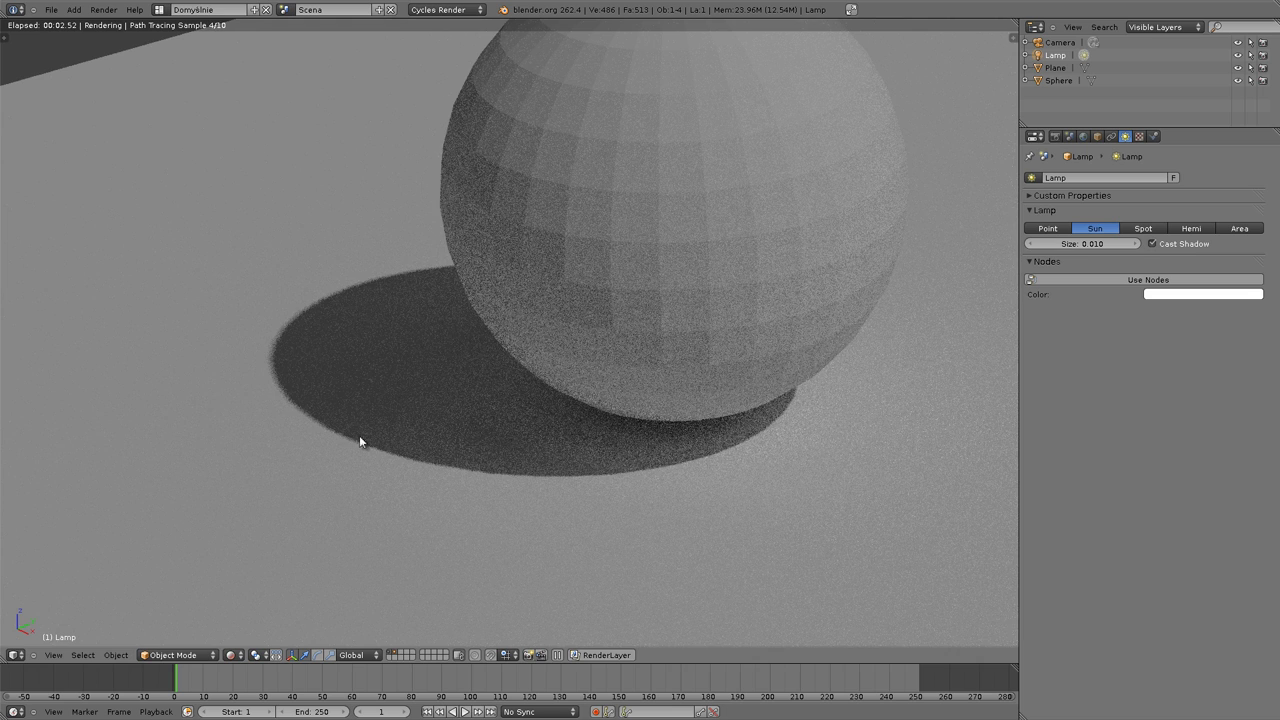
pyautogui.moveTo(1099, 246); pyautogui.dragTo(1018, 357)
# Change the lamp to an Area light with Rectangle shape.
pyautogui.click(1241, 229)
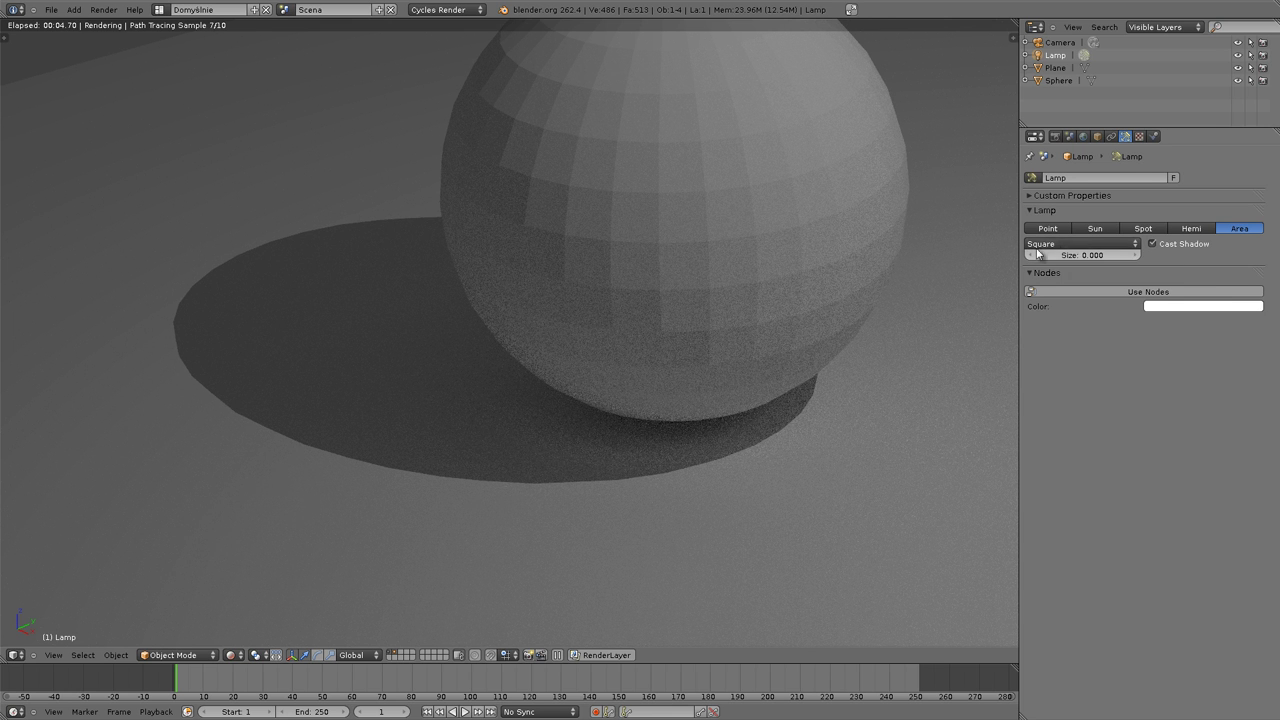
pyautogui.click(1072, 245)
pyautogui.click(1070, 219)
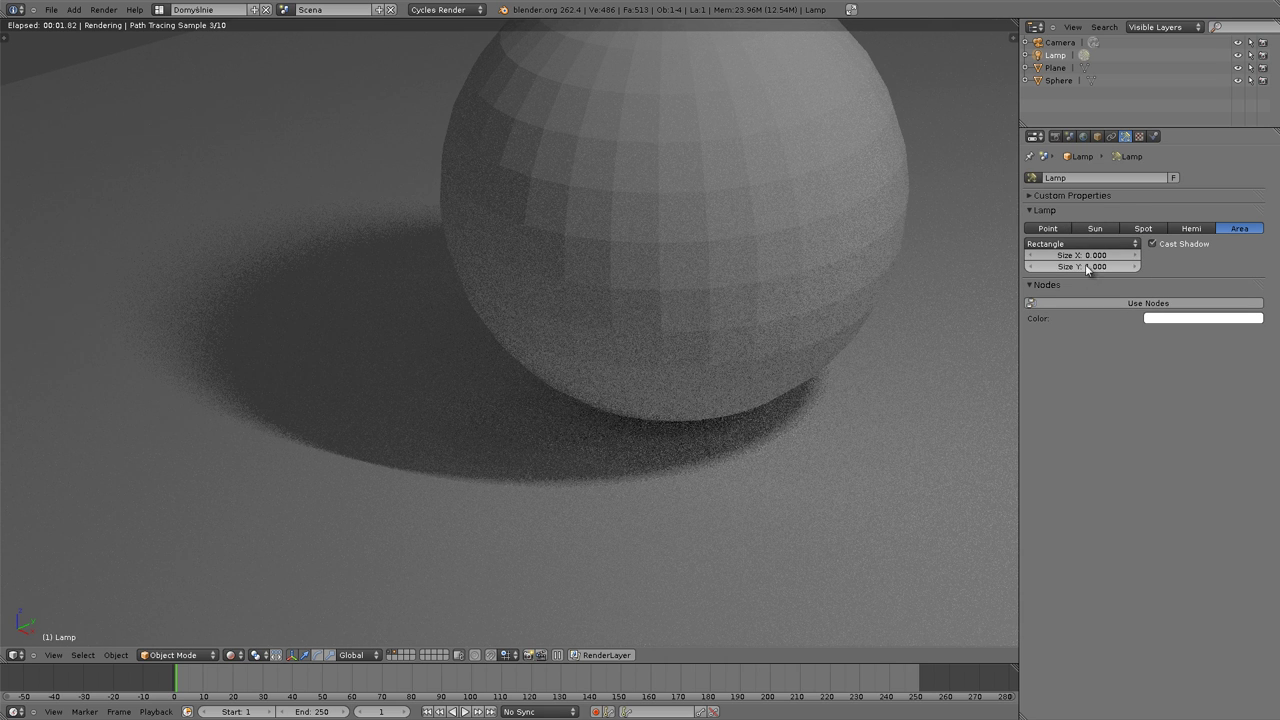
pyautogui.moveTo(1095, 260); pyautogui.dragTo(1083, 260)
# Set the area light's Size X to 2 and Size Y to 0.01, then zoom out.
pyautogui.click(1083, 258)
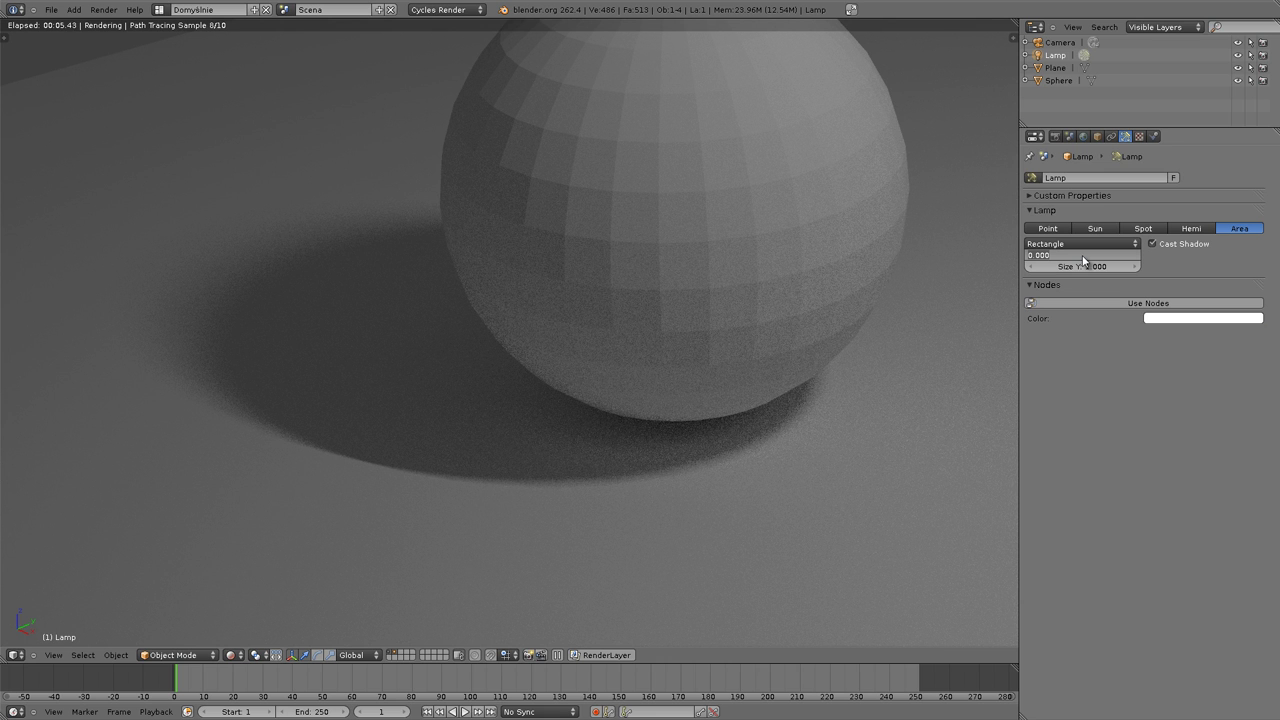
pyautogui.write('2')
pyautogui.press('Return')
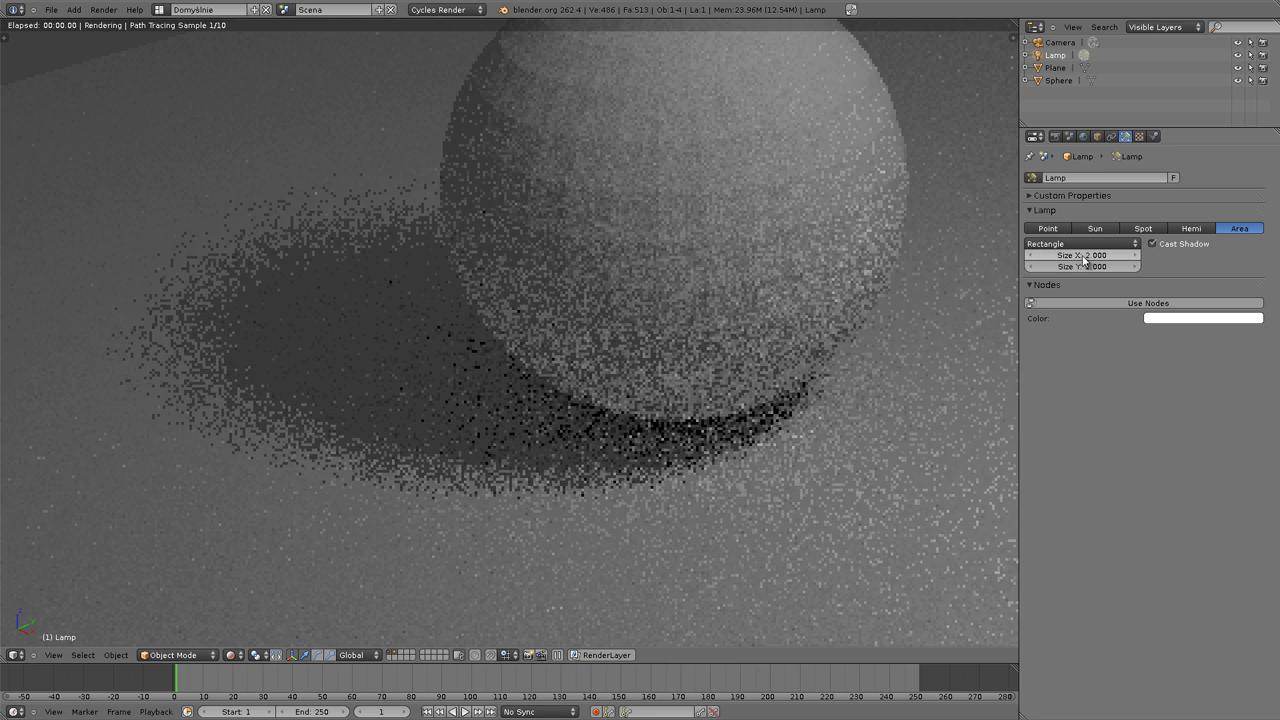
pyautogui.click(1081, 266)
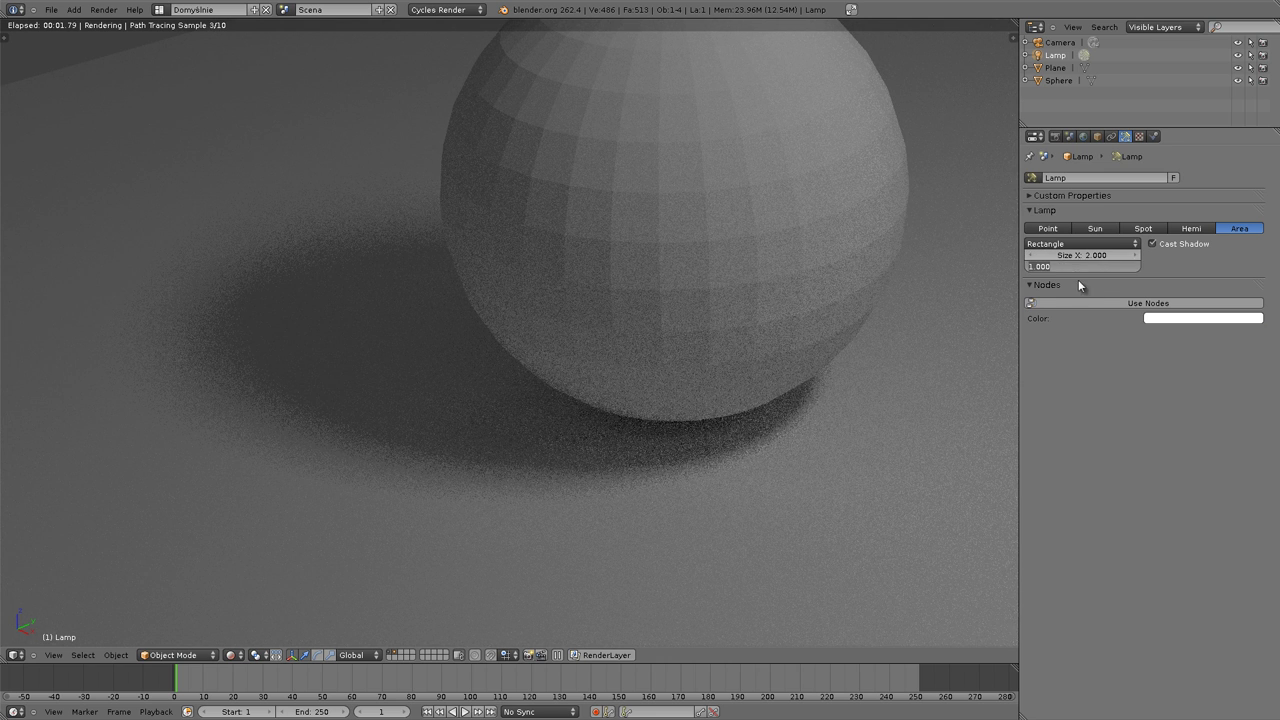
pyautogui.write('0.01')
pyautogui.press('Return')
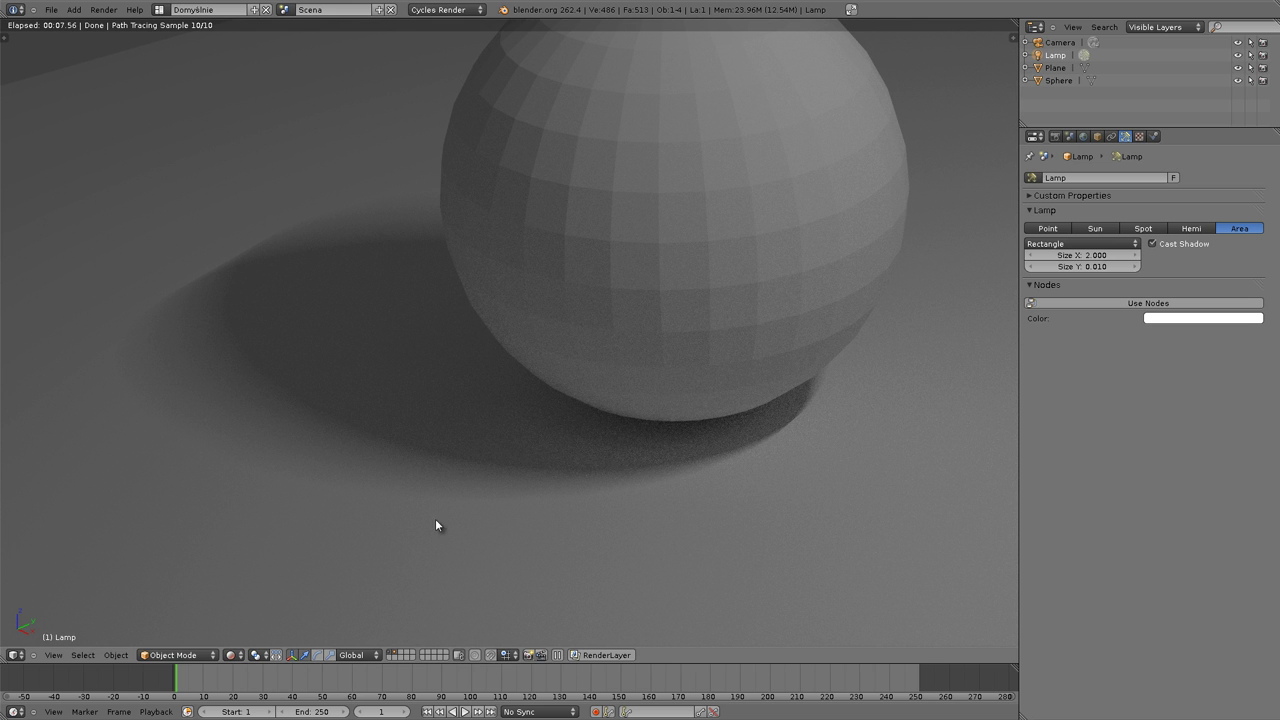
pyautogui.scroll(-3, 575, 413)
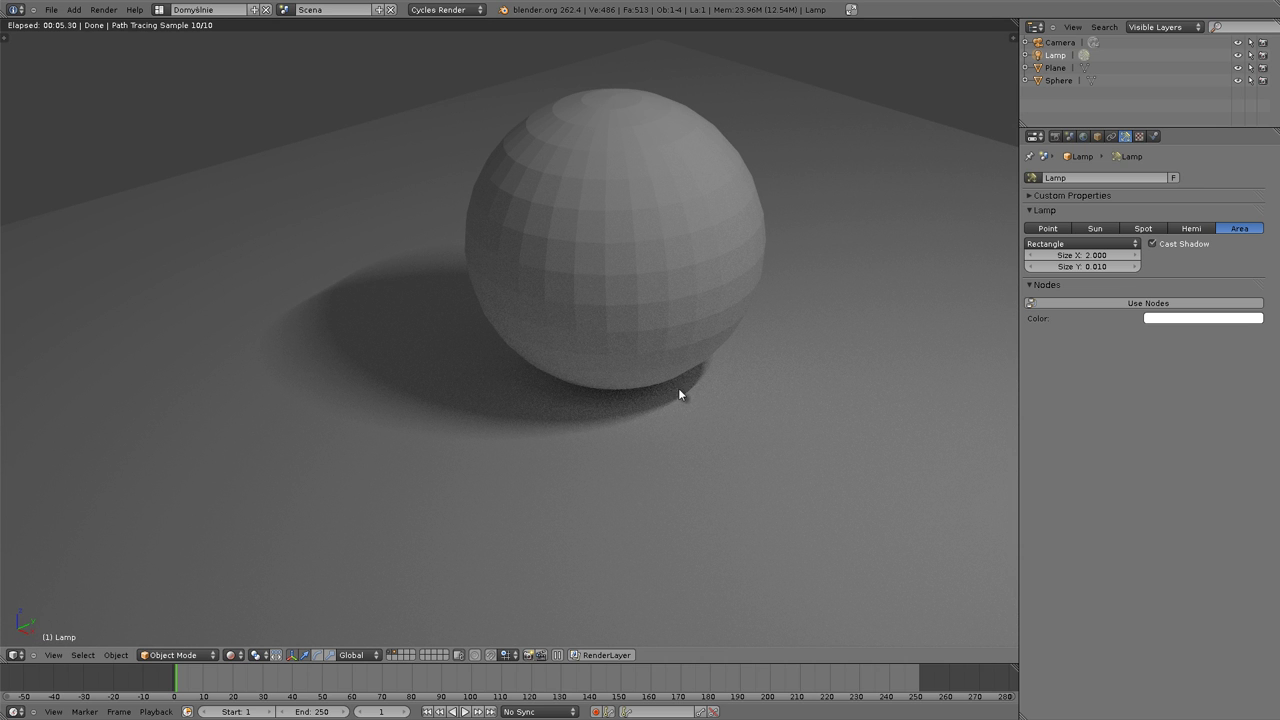
# Set the area light's Size X to 10.
pyautogui.click(1086, 257)
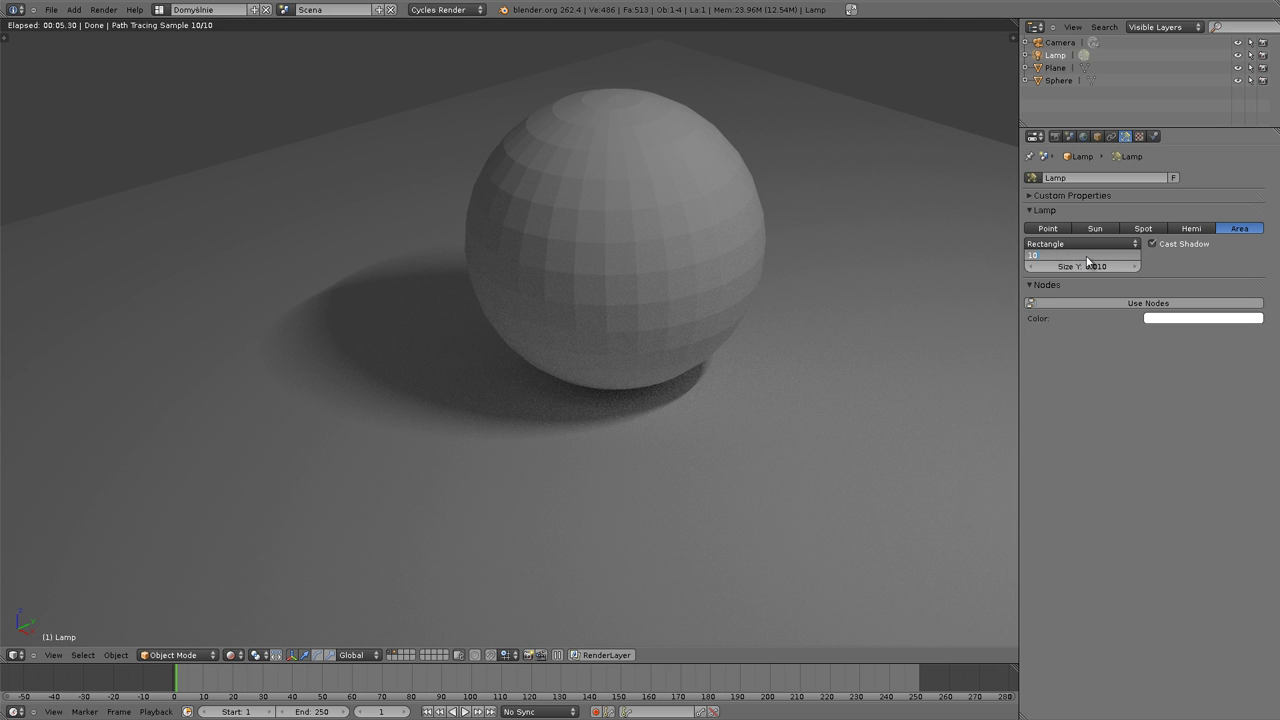
pyautogui.write('Size X: 10')
pyautogui.press('Return')
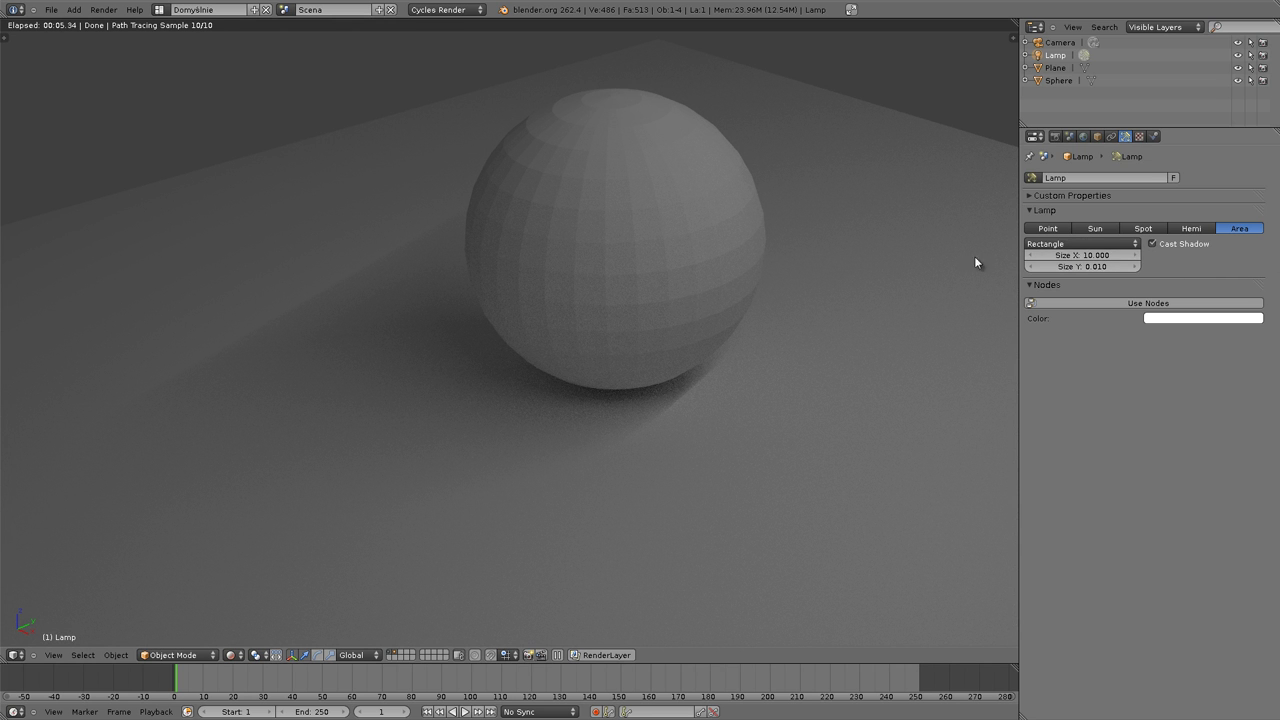
# Change the lamp to a Point light with Size 1.
pyautogui.click(1047, 228)
pyautogui.click(1082, 246)
pyautogui.write('1')
pyautogui.press('Return')
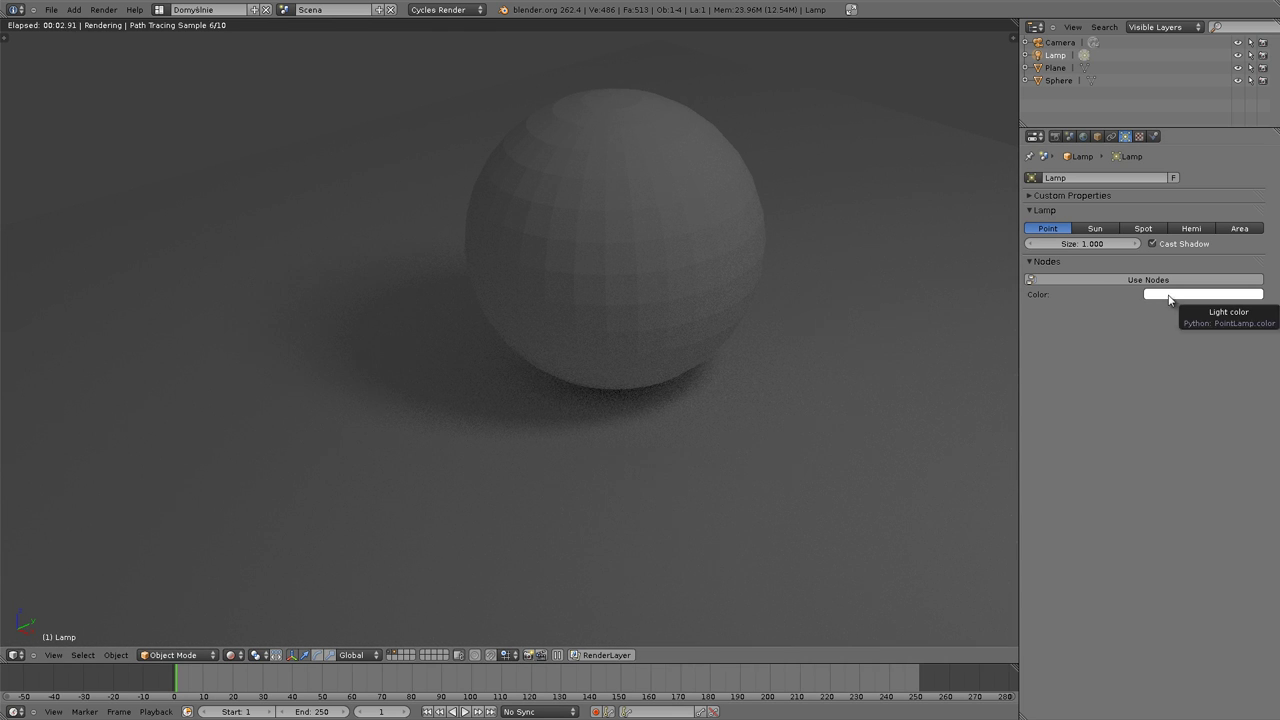
# Set the lamp's light colour to a warm cream after briefly trying a bluish tint.
pyautogui.click(1168, 296)
pyautogui.click(1207, 165)
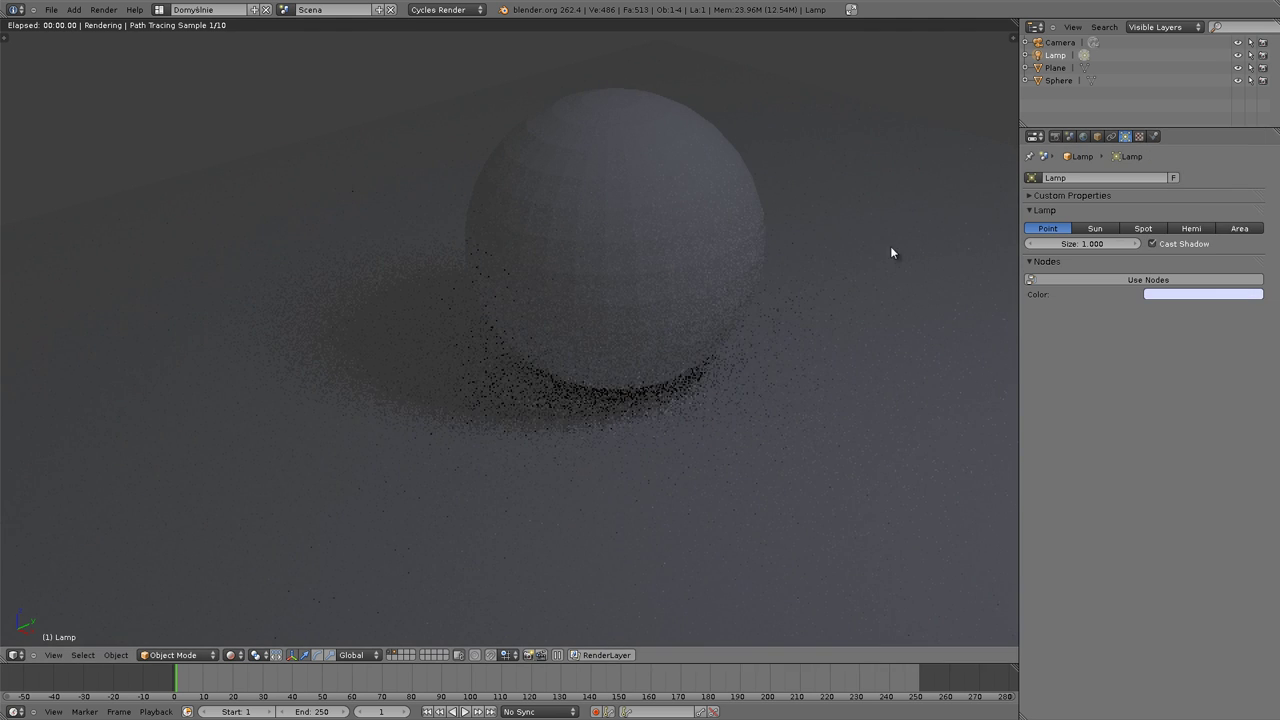
pyautogui.click(1203, 294)
pyautogui.click(1194, 177)
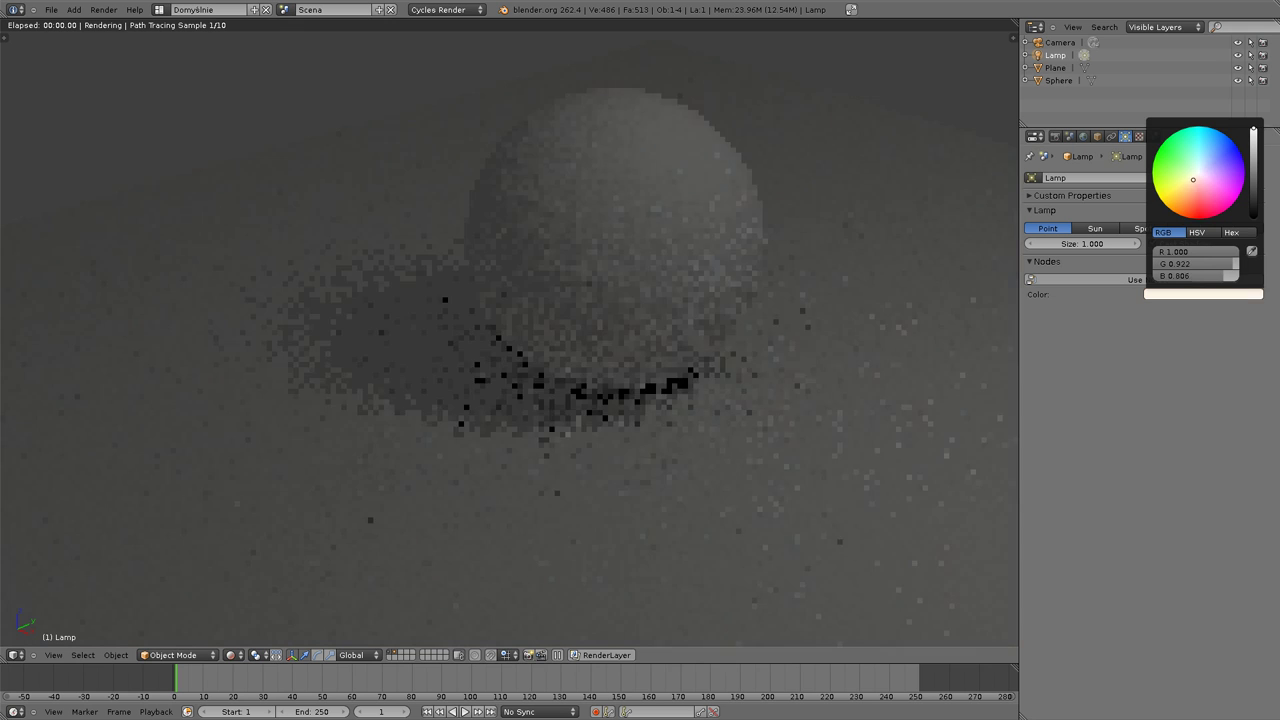
pyautogui.click(1208, 208)
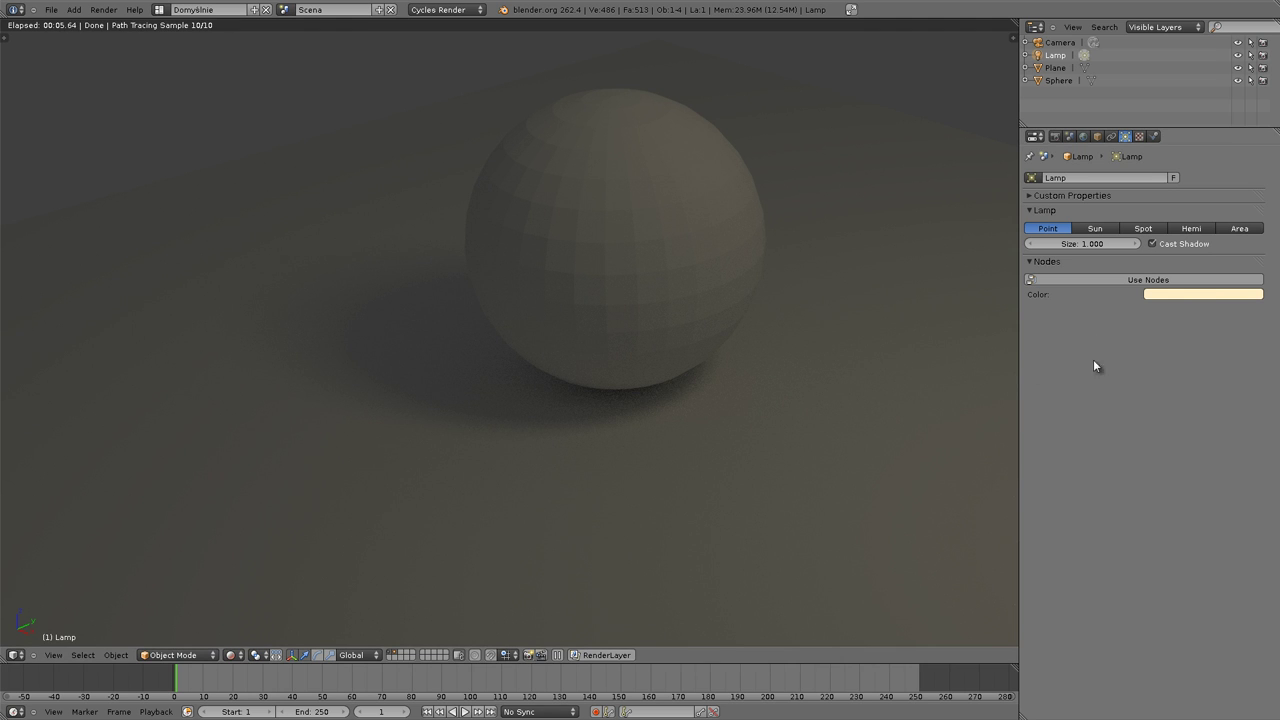
# Enable Use Nodes on the lamp, enlarge the lower area, and view through the camera.
pyautogui.click(1120, 284)
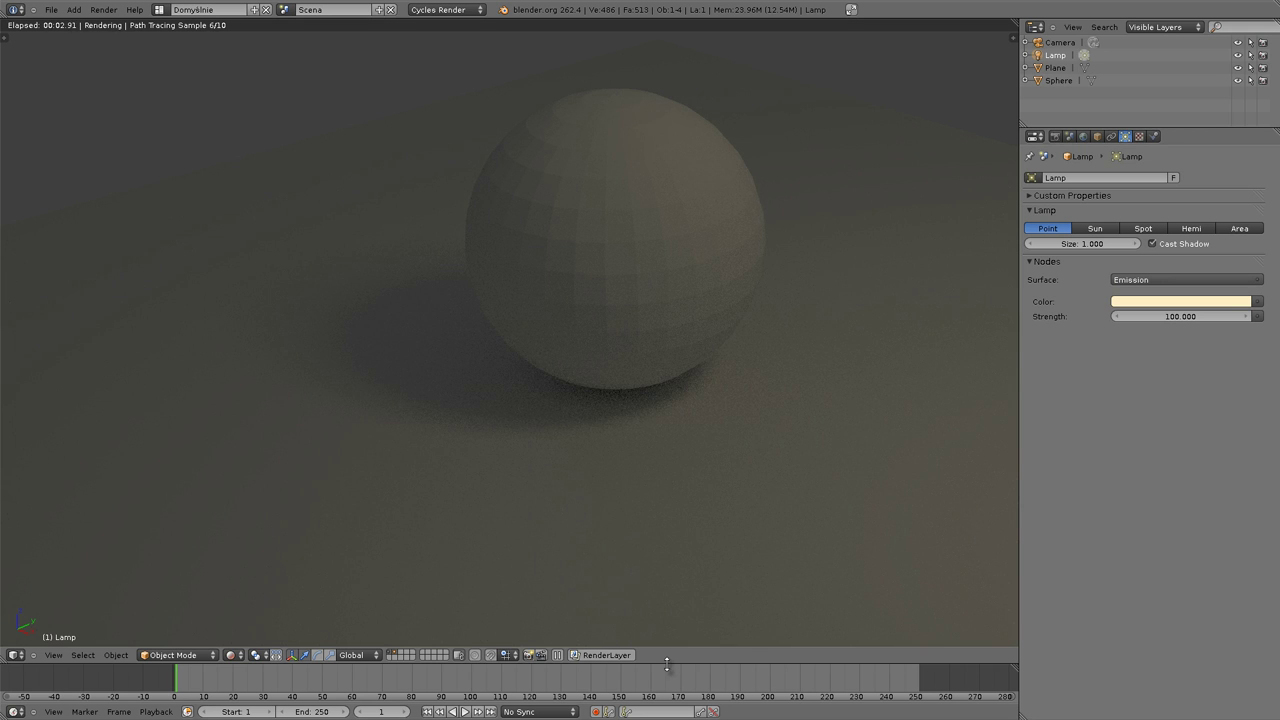
pyautogui.moveTo(666, 663); pyautogui.dragTo(703, 402)
pyautogui.press('KP_0')
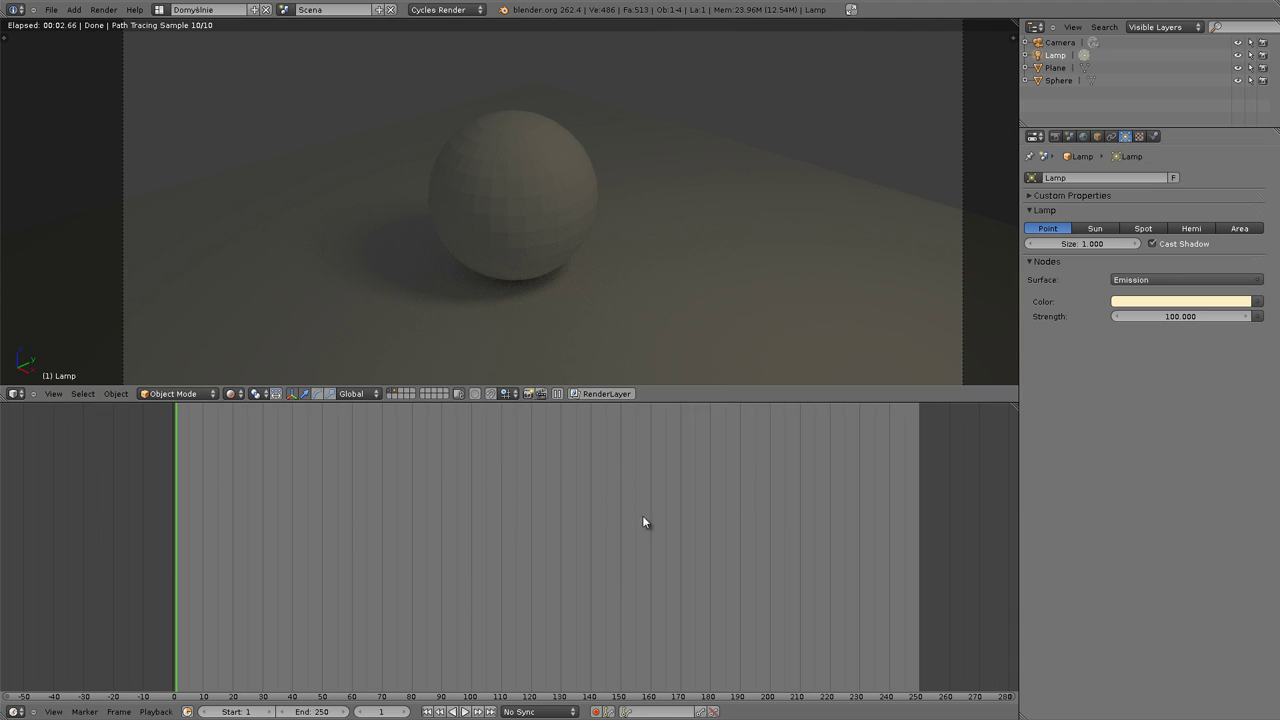
# Try Glossy BSDF as the lamp's surface, then set it back to Emission.
pyautogui.click(1150, 280)
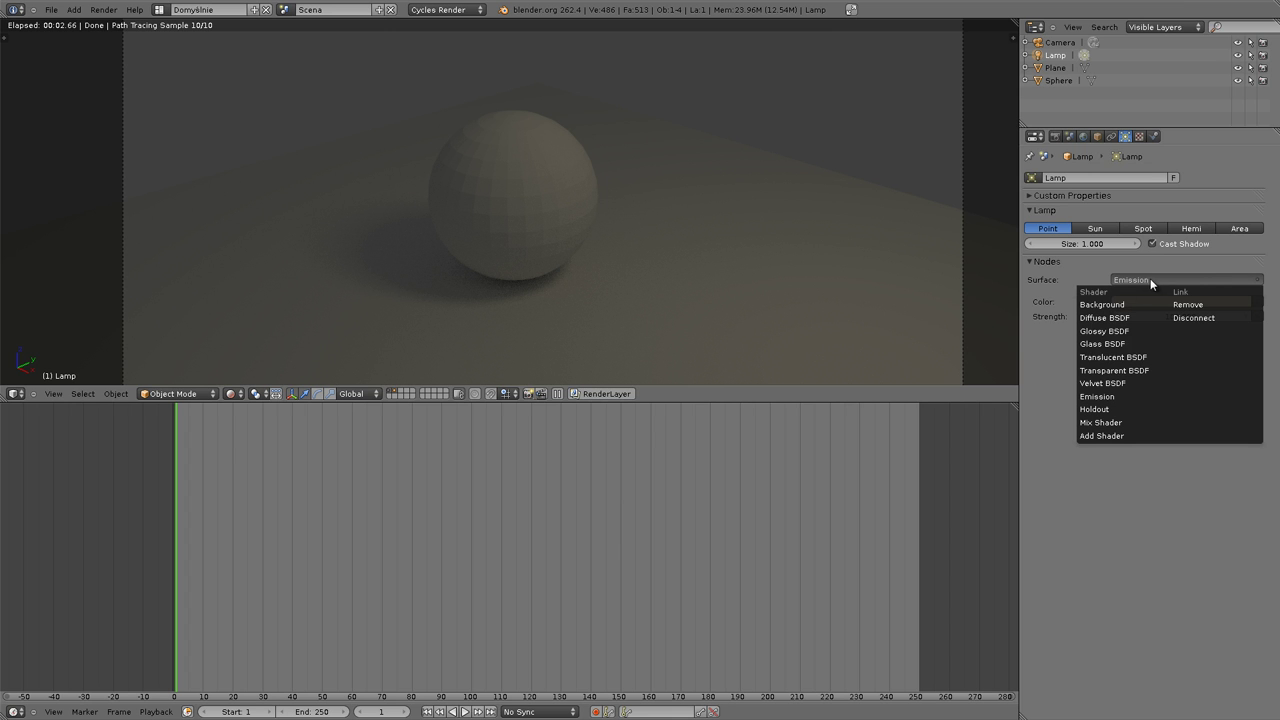
pyautogui.click(1107, 331)
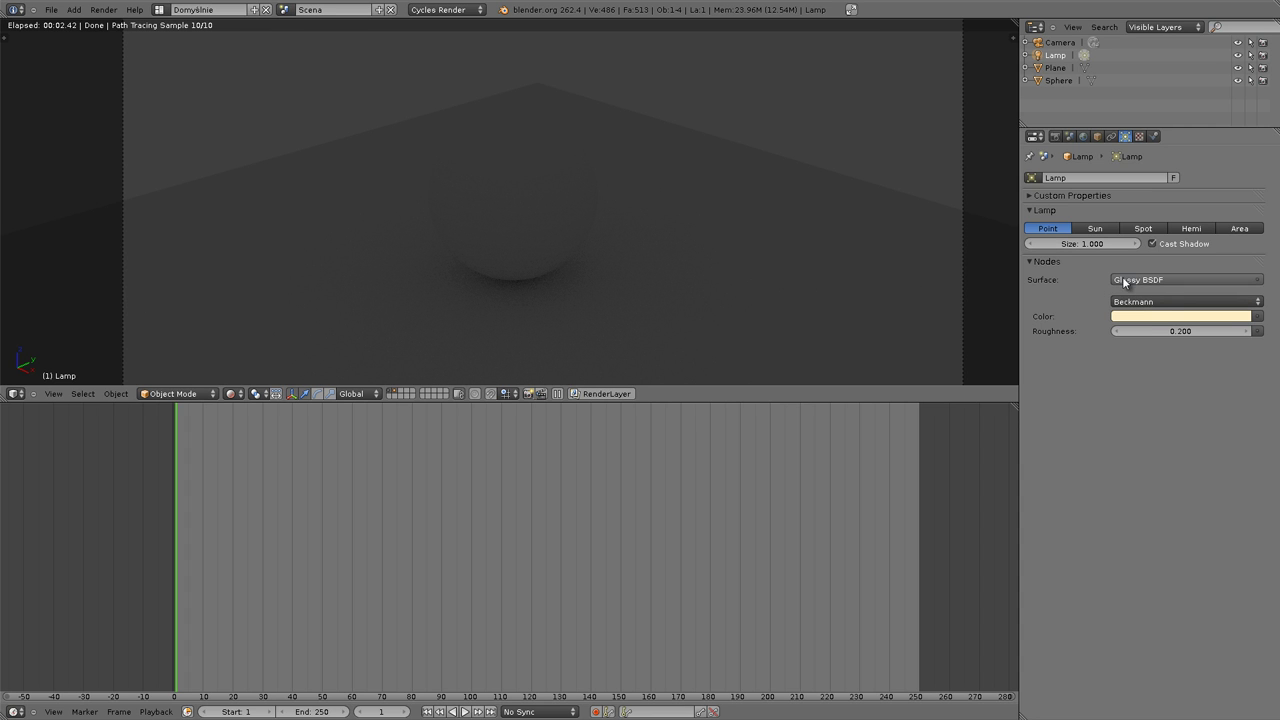
pyautogui.click(1124, 281)
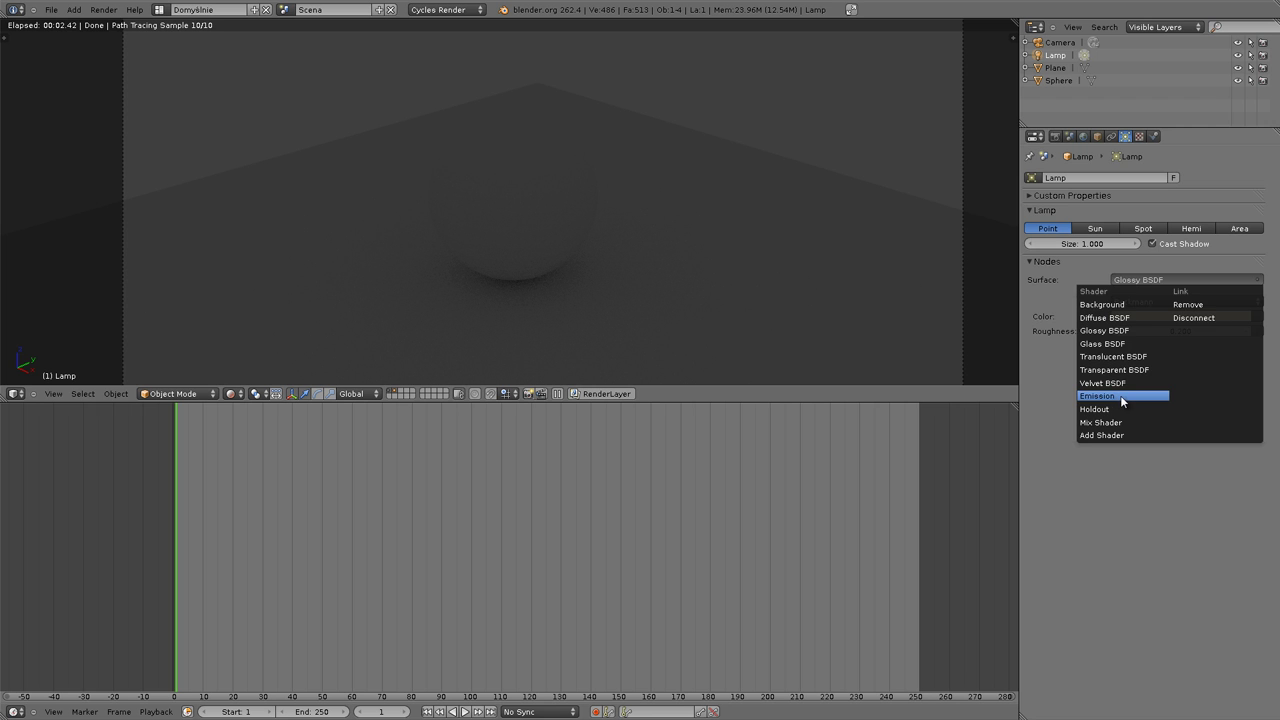
pyautogui.click(1120, 395)
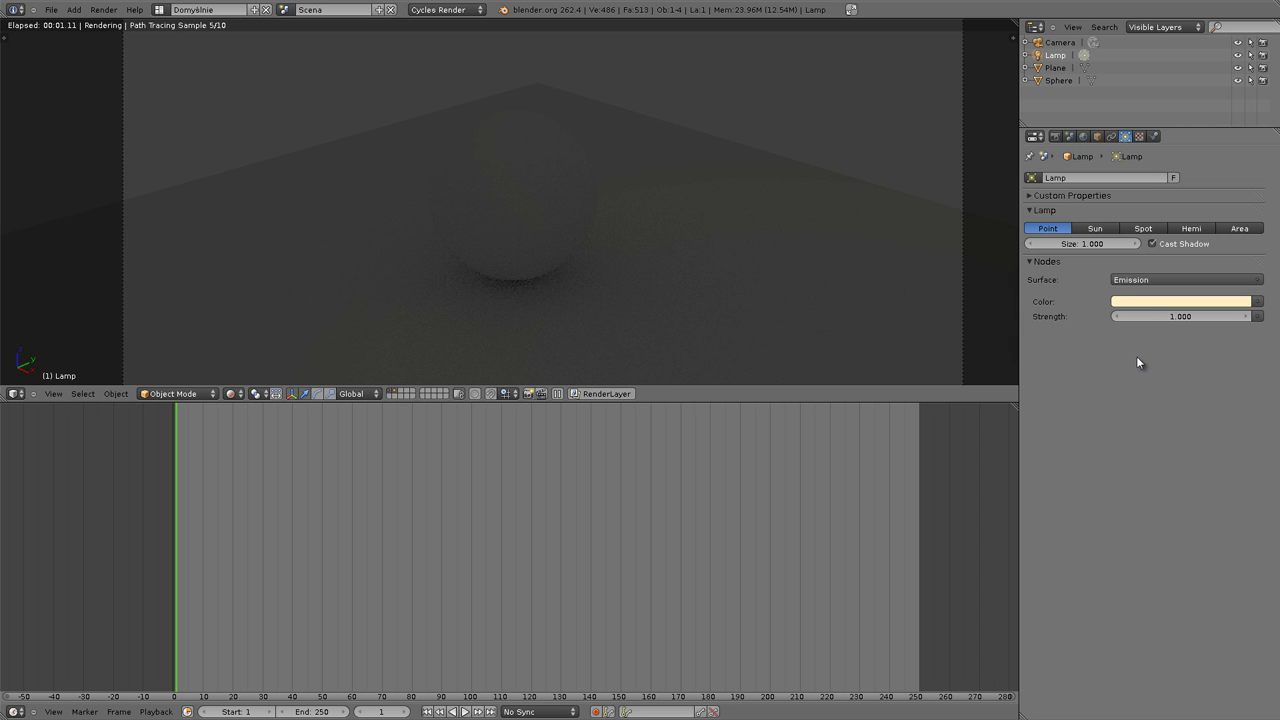
# Raise the lamp's Emission strength to 1.5 and show its nodes in the Node Editor.
pyautogui.click(1247, 317)
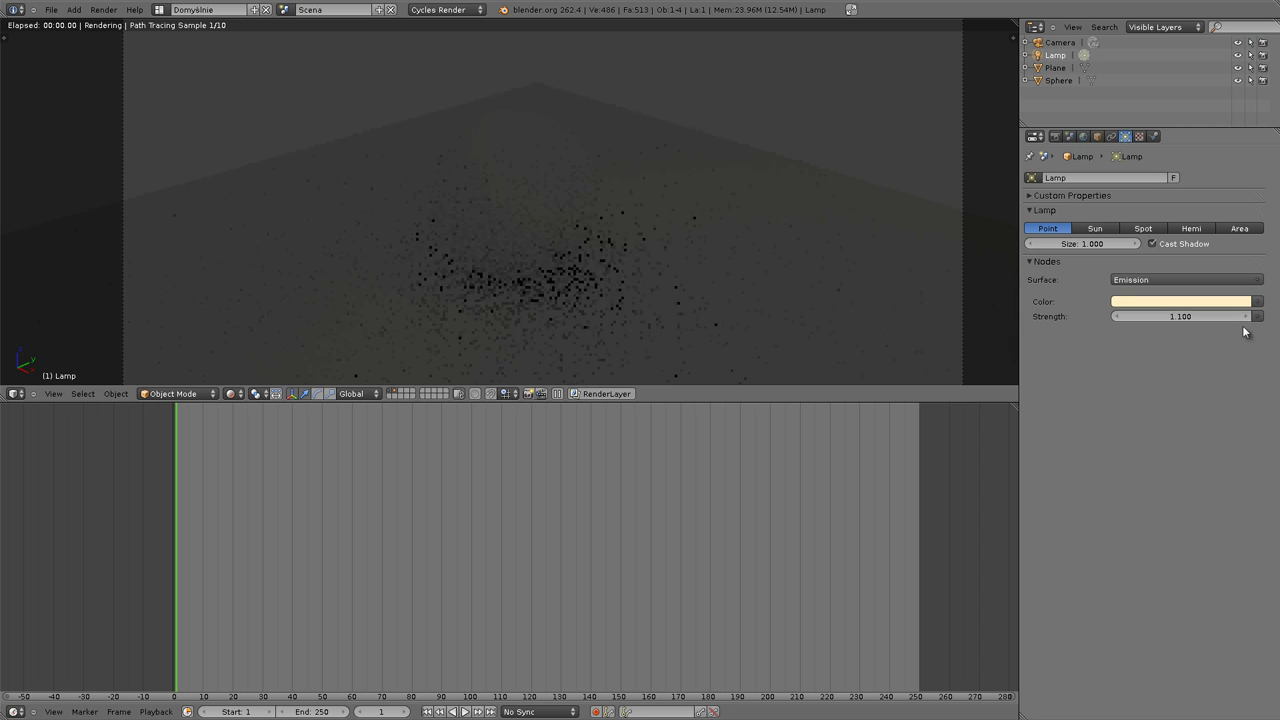
pyautogui.click(1247, 317)
pyautogui.click(1247, 317)
pyautogui.click(1247, 317)
pyautogui.click(1247, 317)
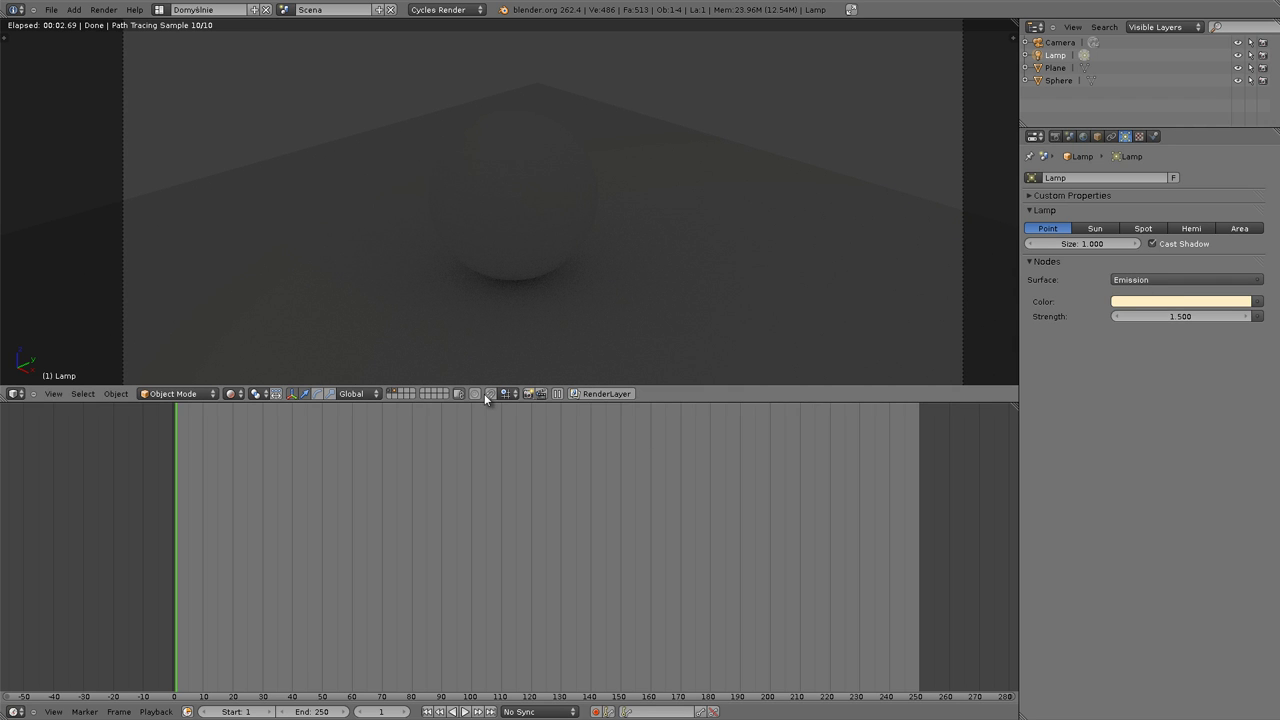
pyautogui.hotkey('shift', 'F3')
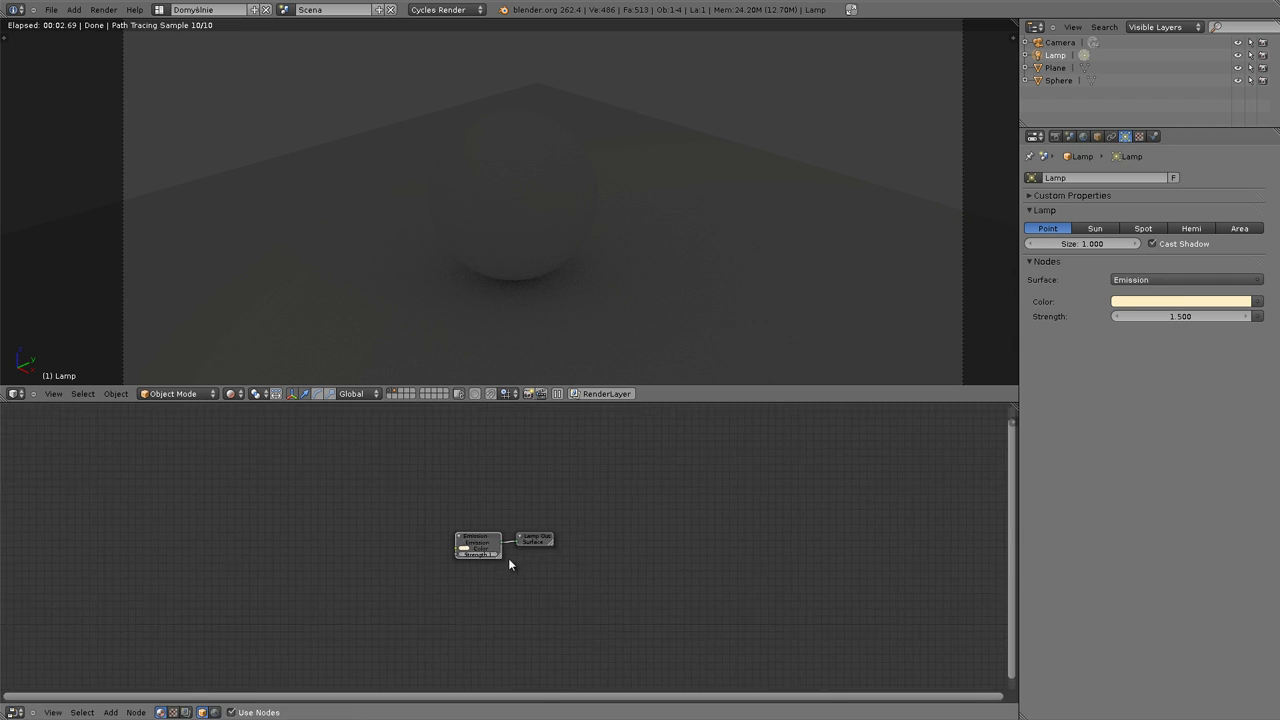
# Move the Emission node left and set the lamp strength to 10.
pyautogui.scroll(4, 508, 558)
pyautogui.scroll(2, 508, 558)
pyautogui.moveTo(402, 478); pyautogui.dragTo(690, 478)
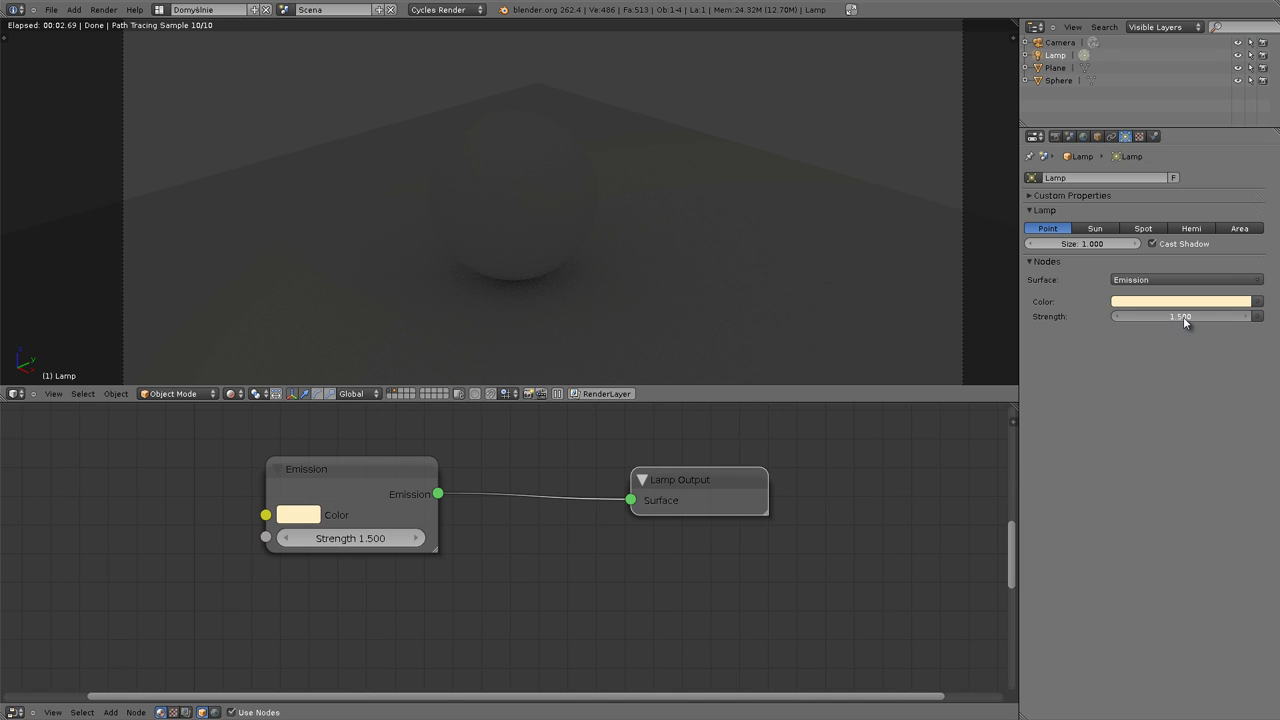
pyautogui.write('10')
pyautogui.press('Return')
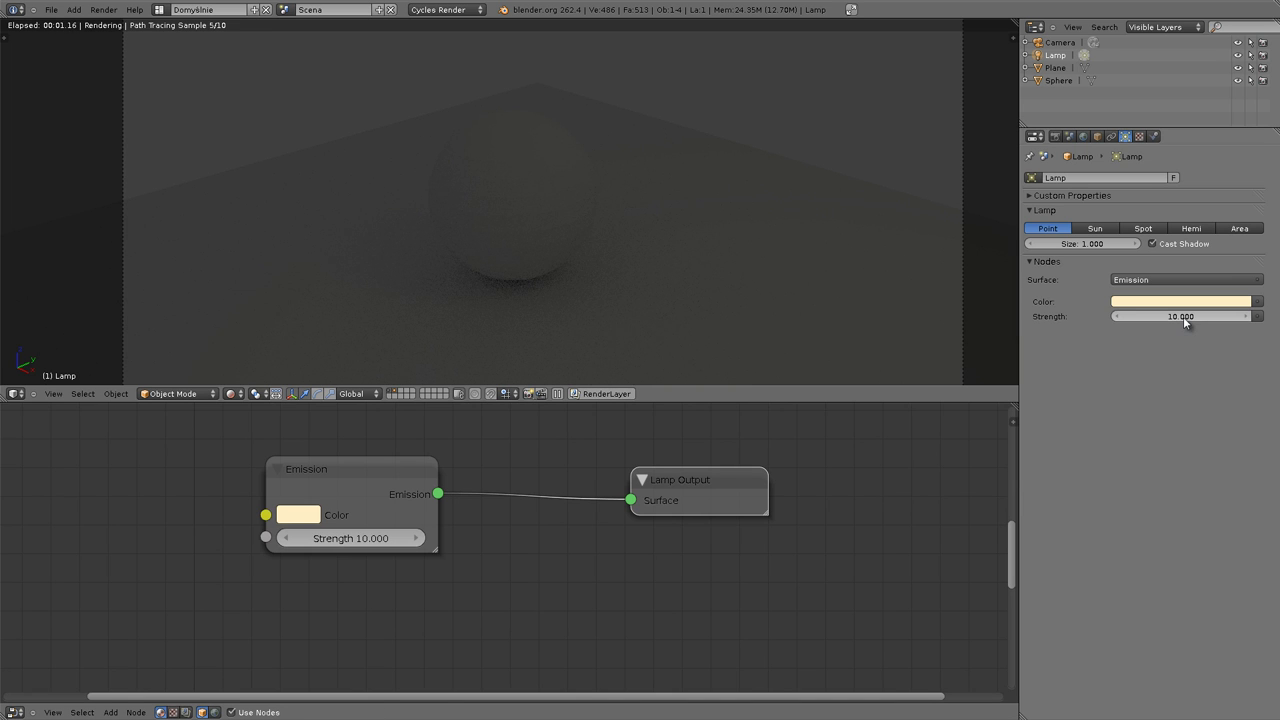
# Raise the lamp strength to 100, then 1000, and reposition the Emission node.
pyautogui.click(1183, 316)
pyautogui.write('100')
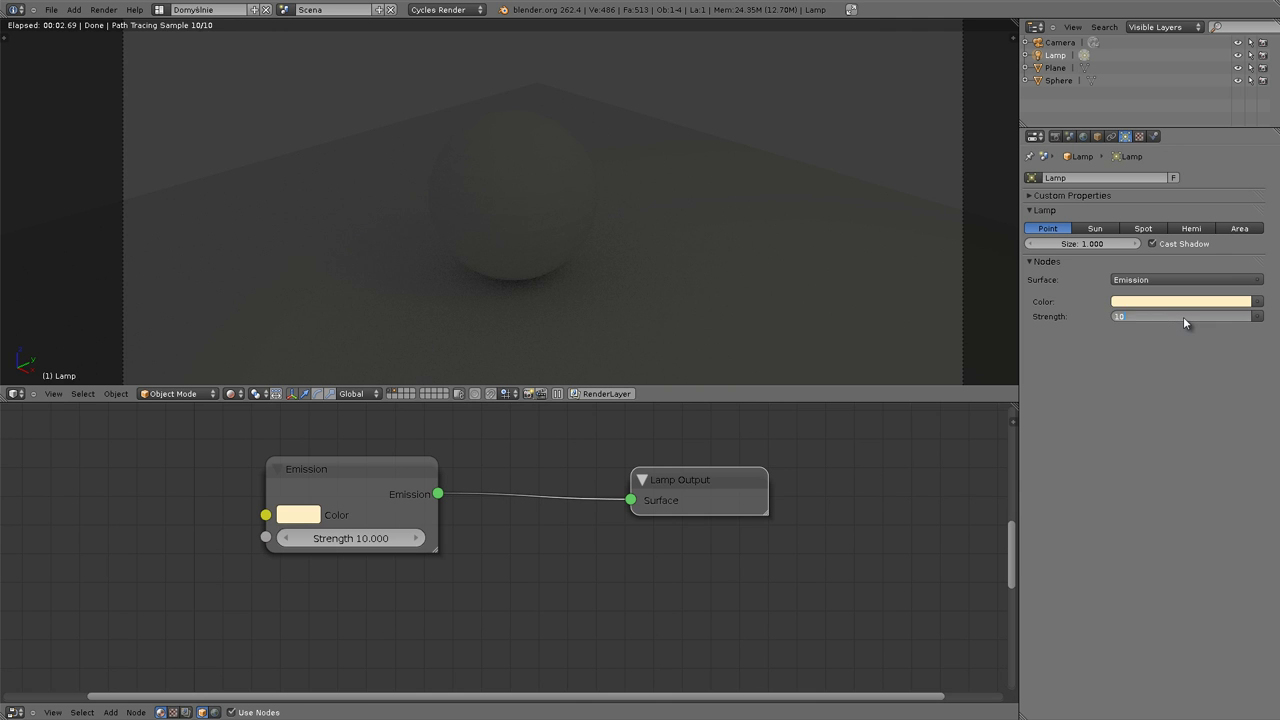
pyautogui.press('Return')
pyautogui.click(1183, 316)
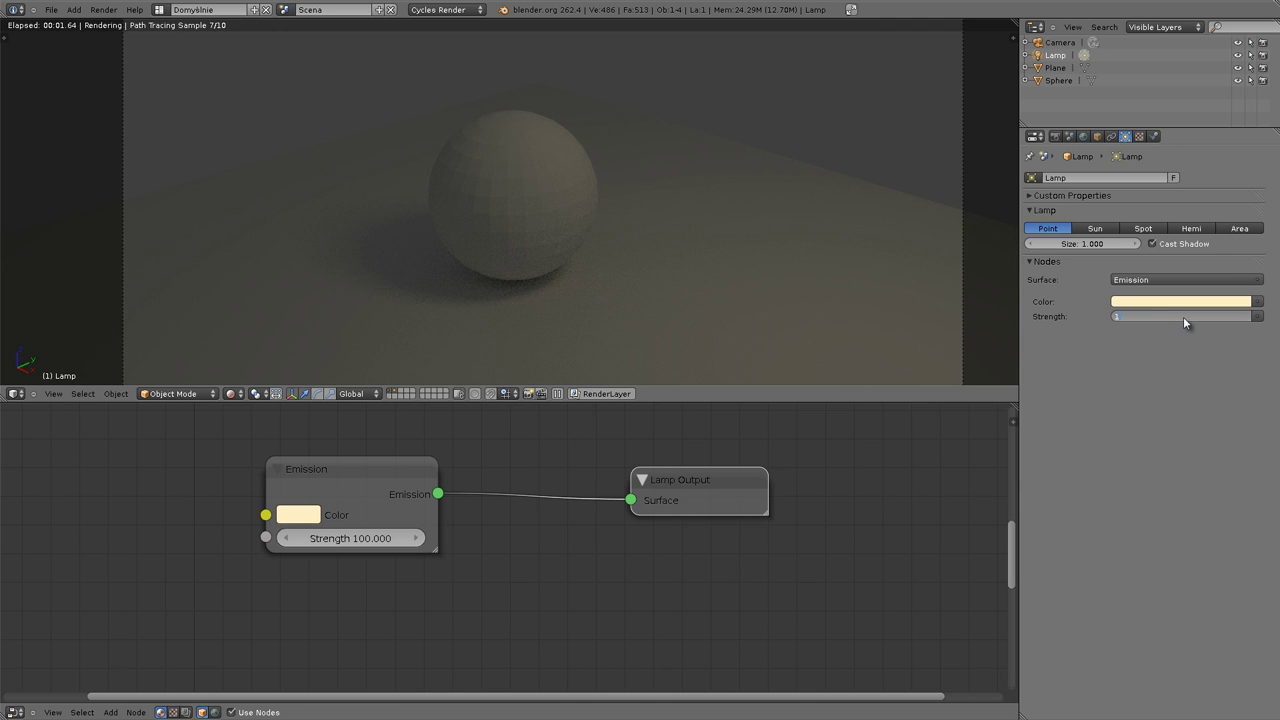
pyautogui.write('00')
pyautogui.press('Return')
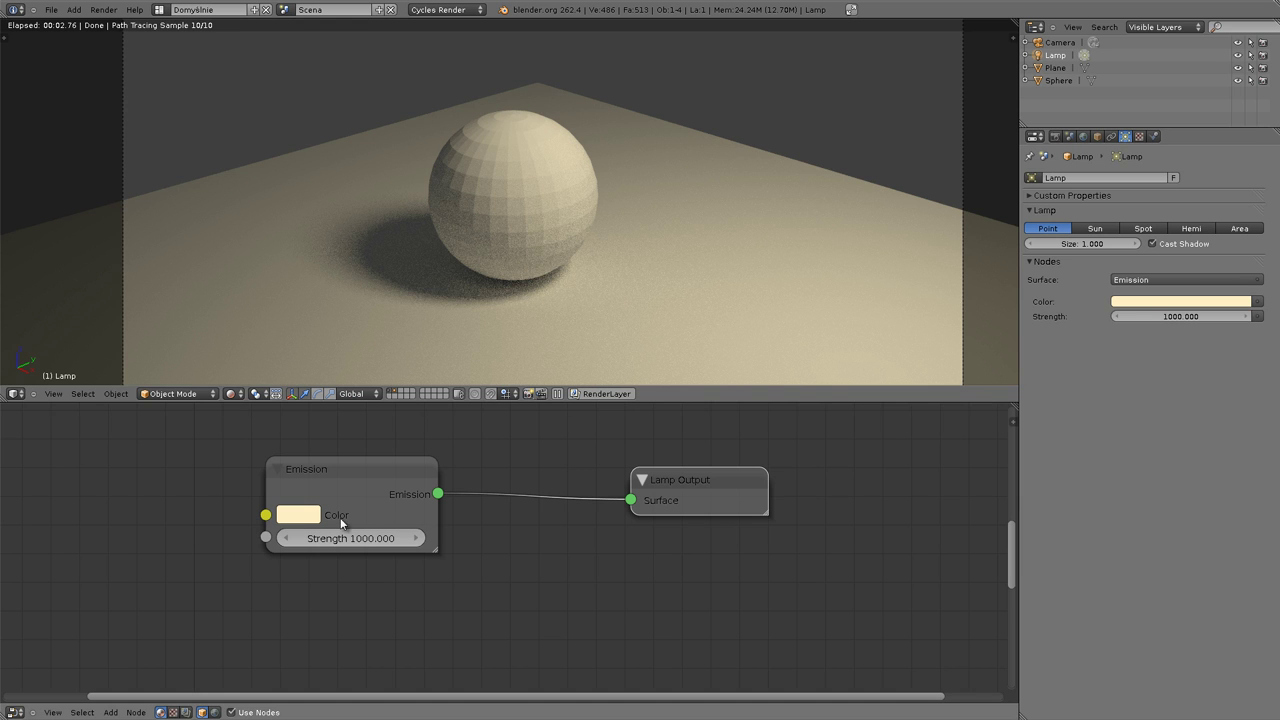
pyautogui.moveTo(368, 455); pyautogui.dragTo(542, 524)
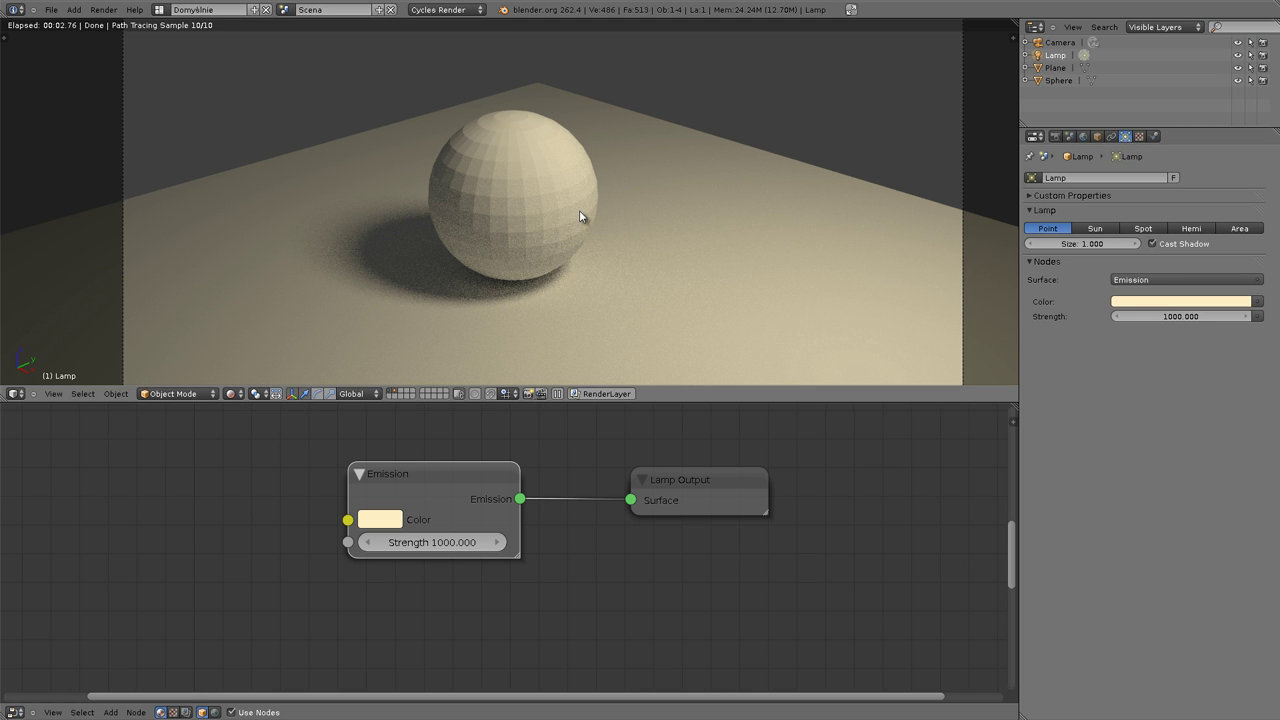
# Switch to a zoomed-in front wireframe view and add a new Plane.
pyautogui.press('KP_0')
pyautogui.hotkey('shift', 'z')
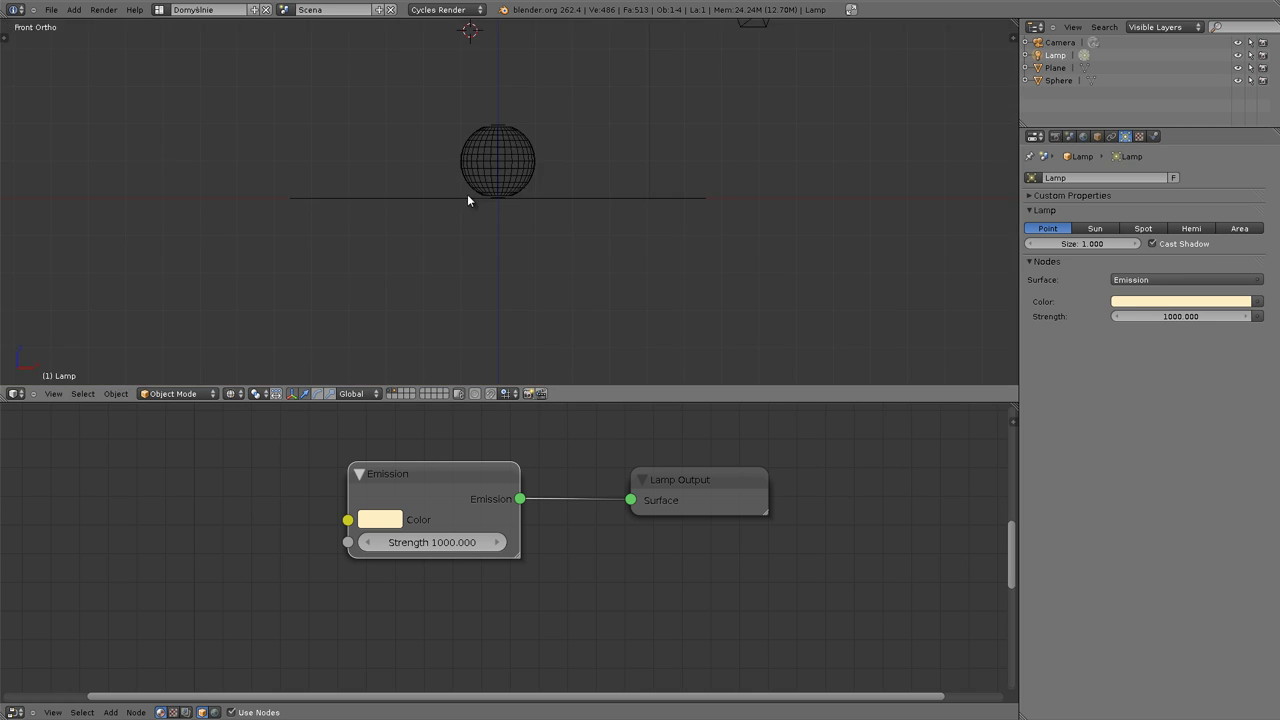
pyautogui.scroll(1, 505, 175)
pyautogui.scroll(1, 500, 201)
pyautogui.scroll(1, 494, 208)
pyautogui.scroll(1, 503, 207)
pyautogui.hotkey('shift', 'a')
pyautogui.click(700, 172)
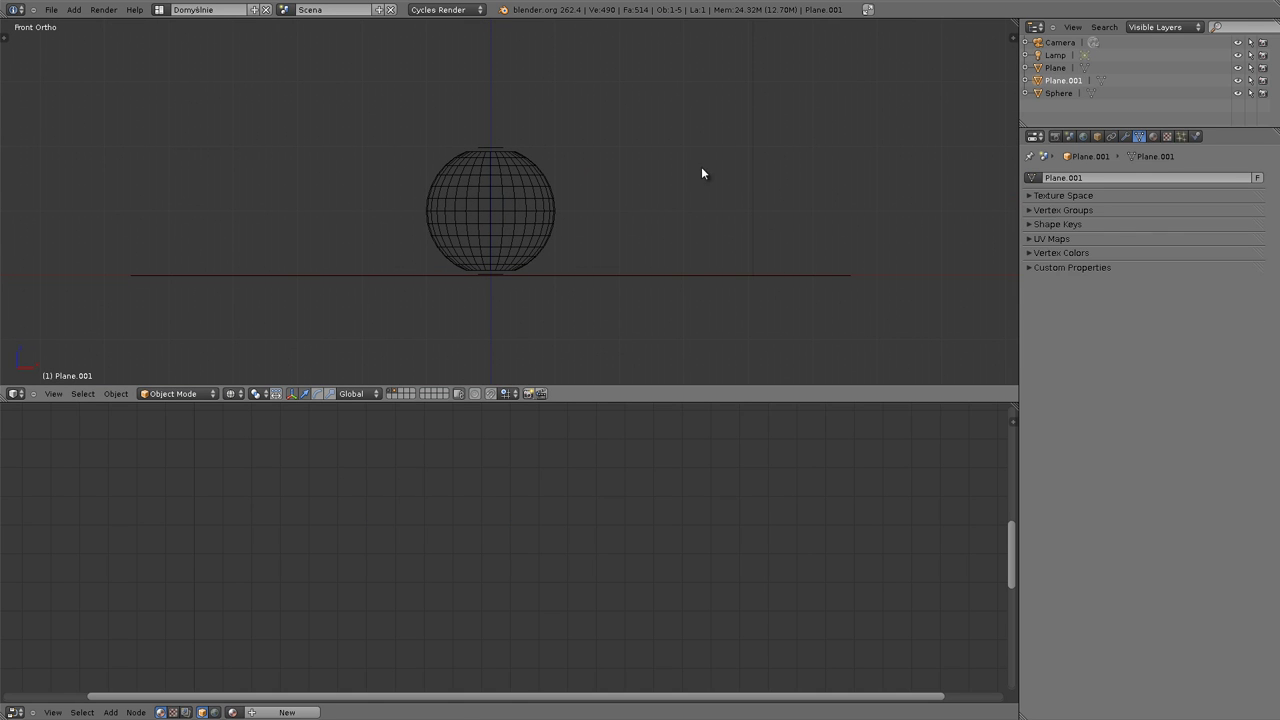
# Tilt the new plane and place it high above the scene.
pyautogui.press('g')
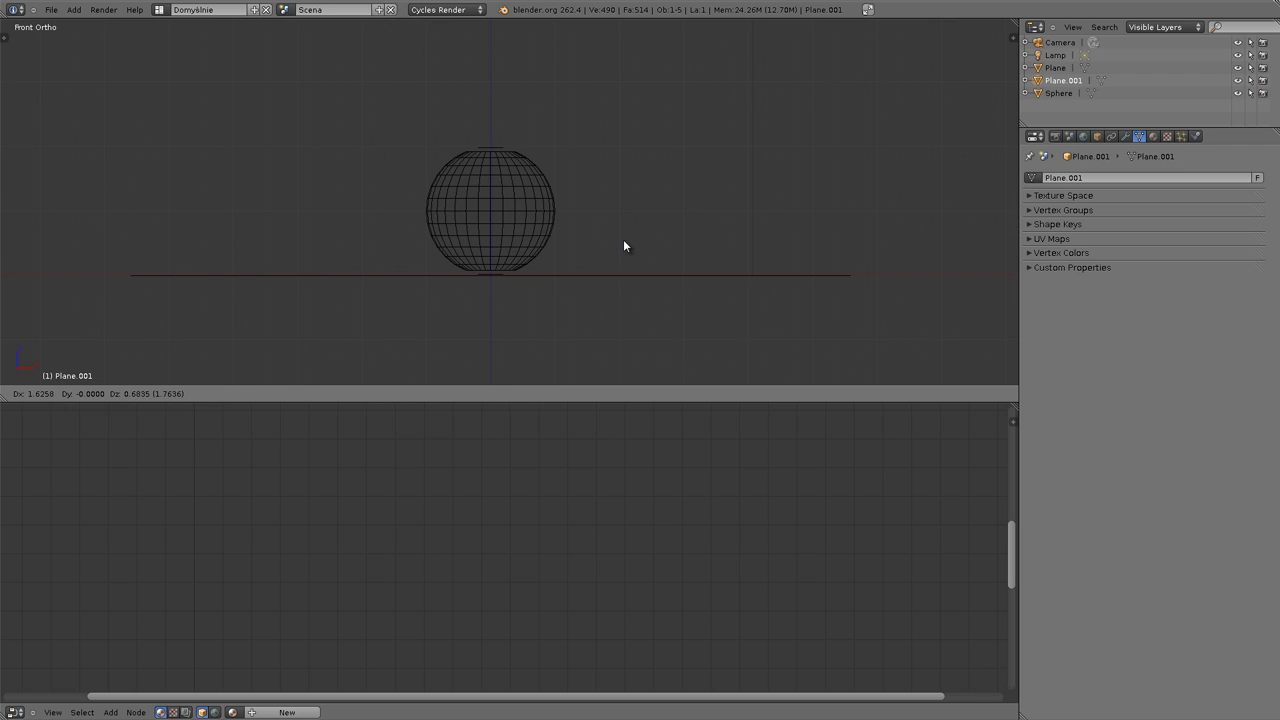
pyautogui.click(623, 240)
pyautogui.press('Home')
pyautogui.press('r')
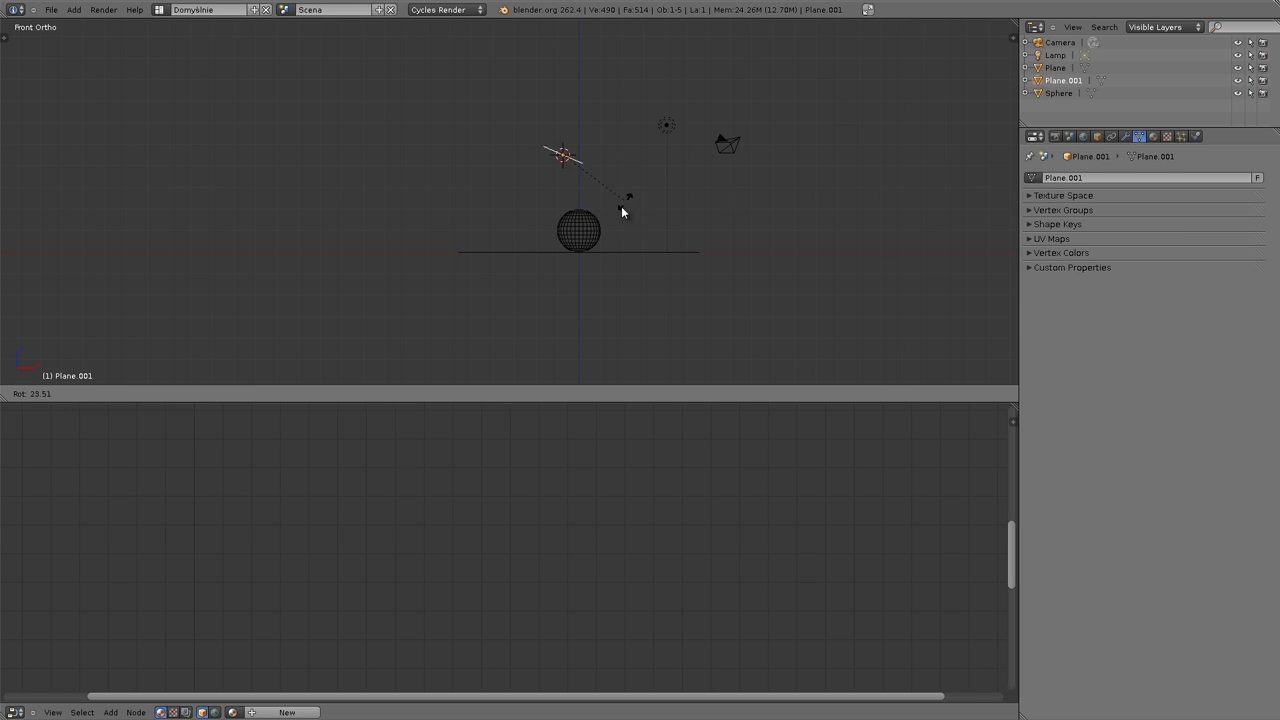
pyautogui.click(592, 227)
pyautogui.press('g')
pyautogui.click(676, 133)
# Delete the lamp from the scene.
pyautogui.rightClick(667, 126)
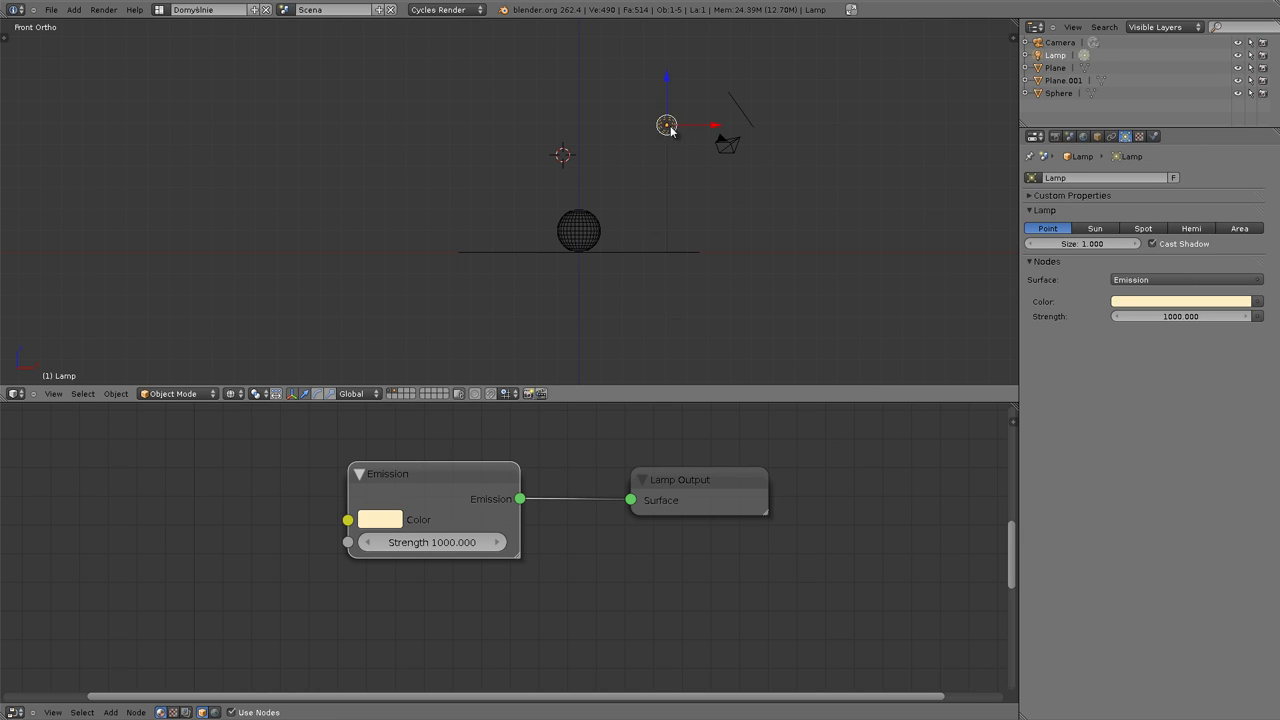
pyautogui.press('x')
pyautogui.press('Return')
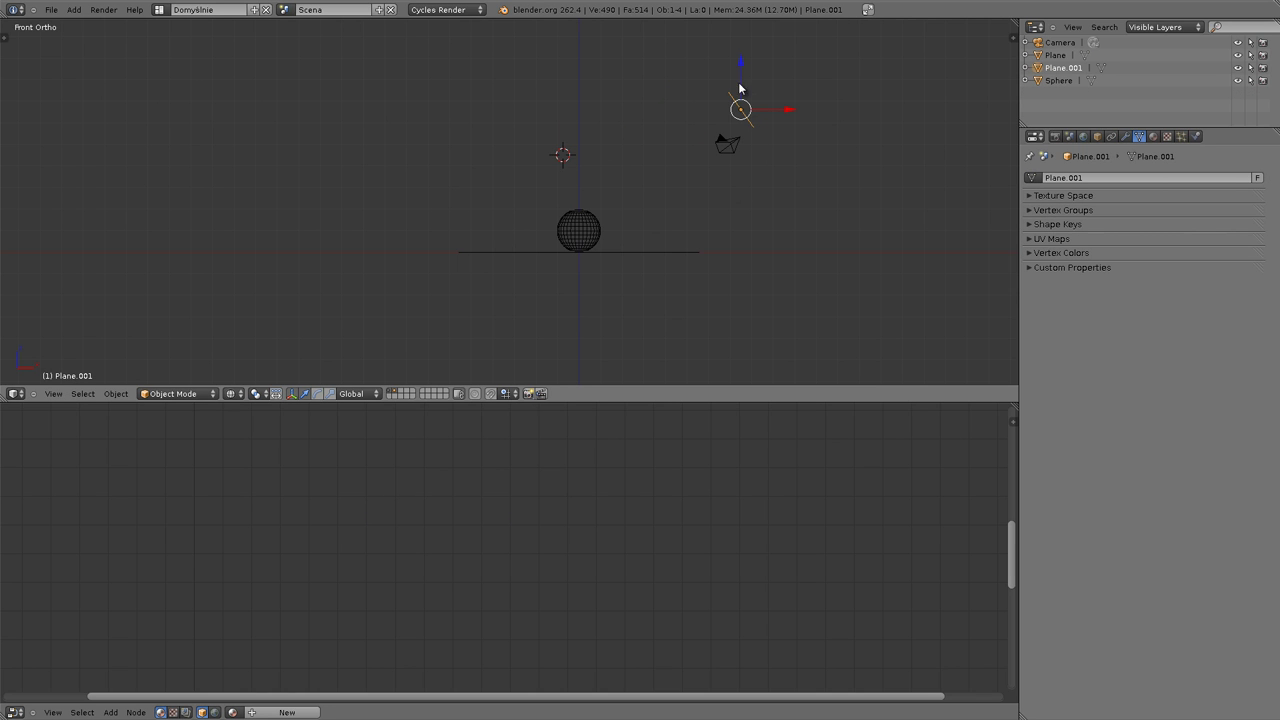
# Give the new plane a new material in the Material settings.
pyautogui.click(1151, 138)
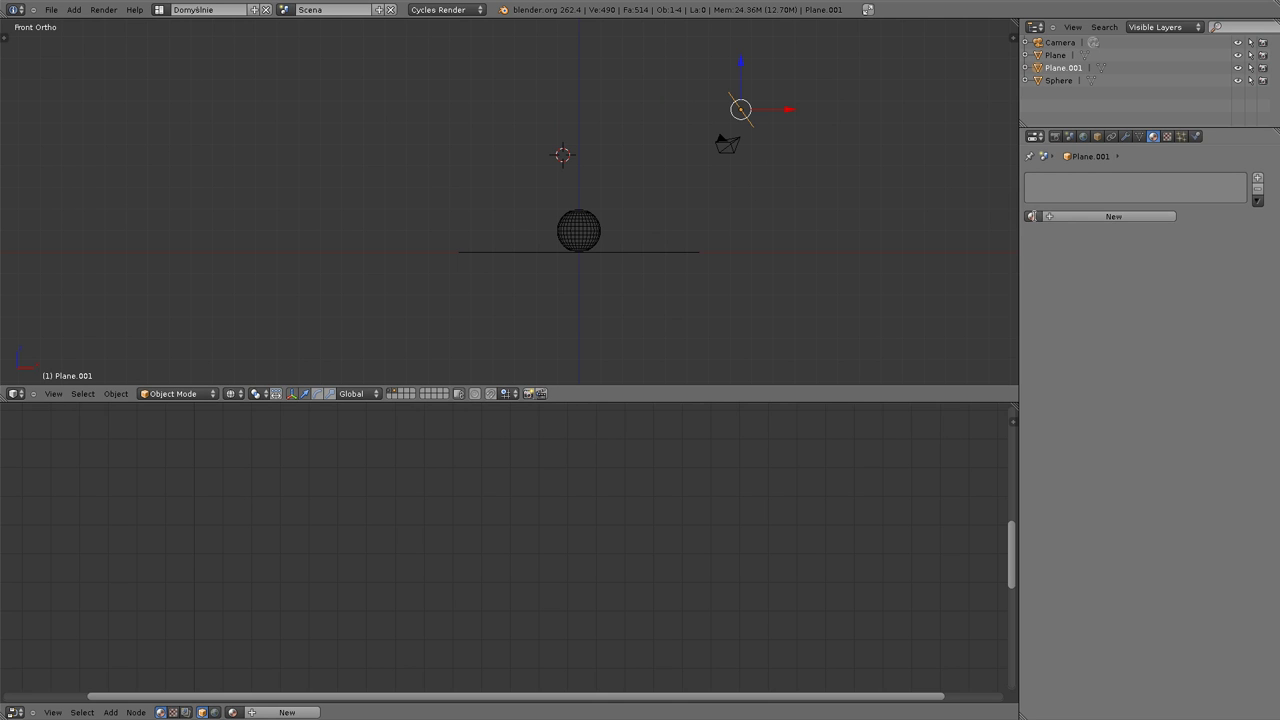
pyautogui.click(1127, 216)
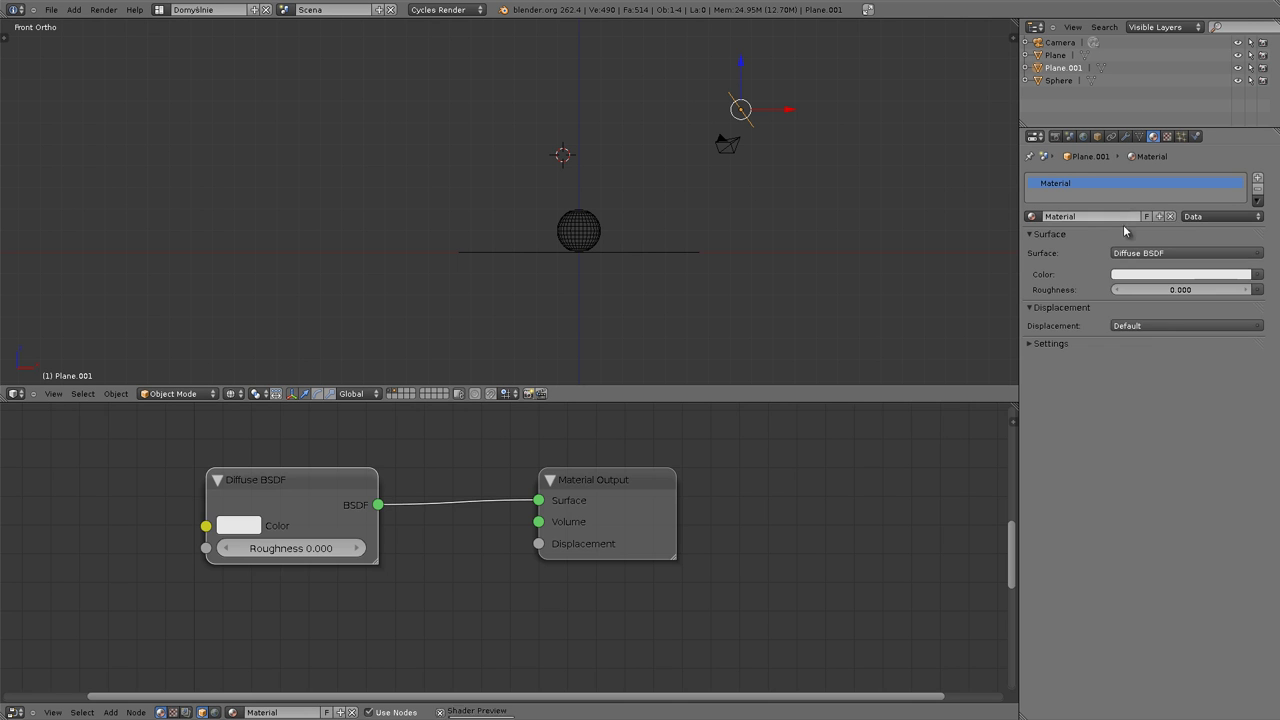
pyautogui.click(1123, 256)
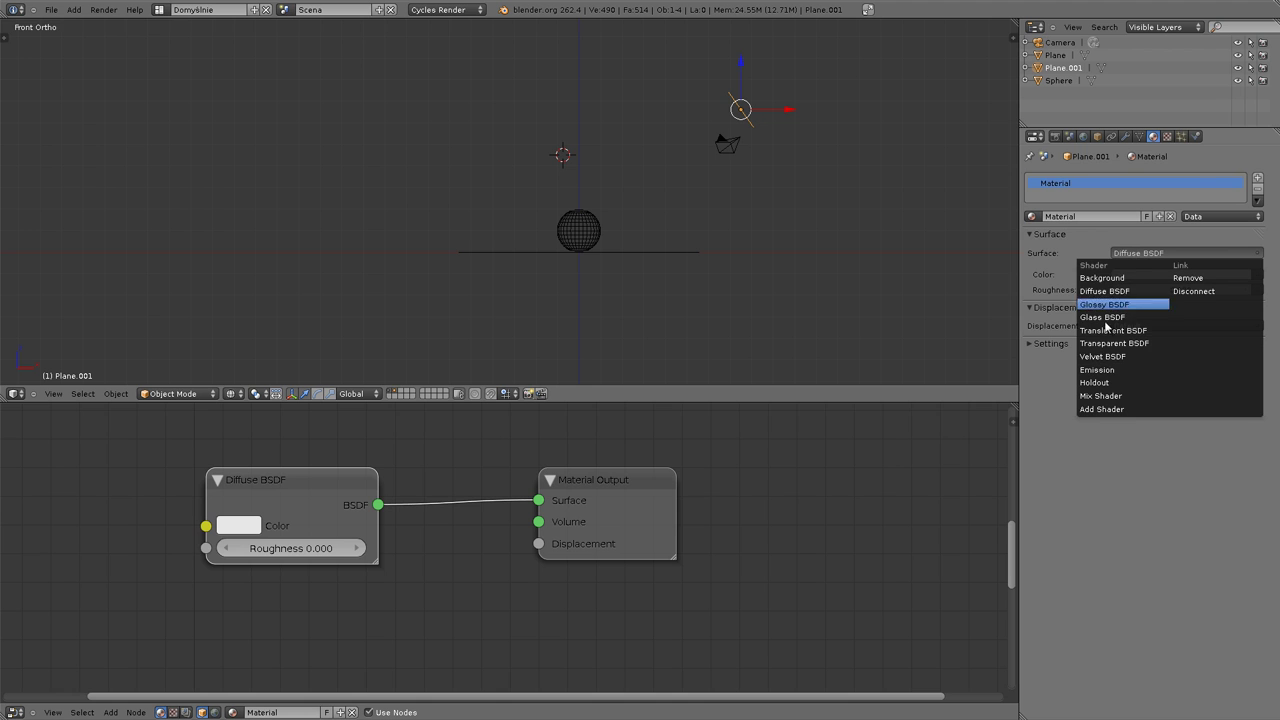
# Make Plane.001's material an Emission shader and switch the viewport to Rendered shading.
pyautogui.click(1108, 370)
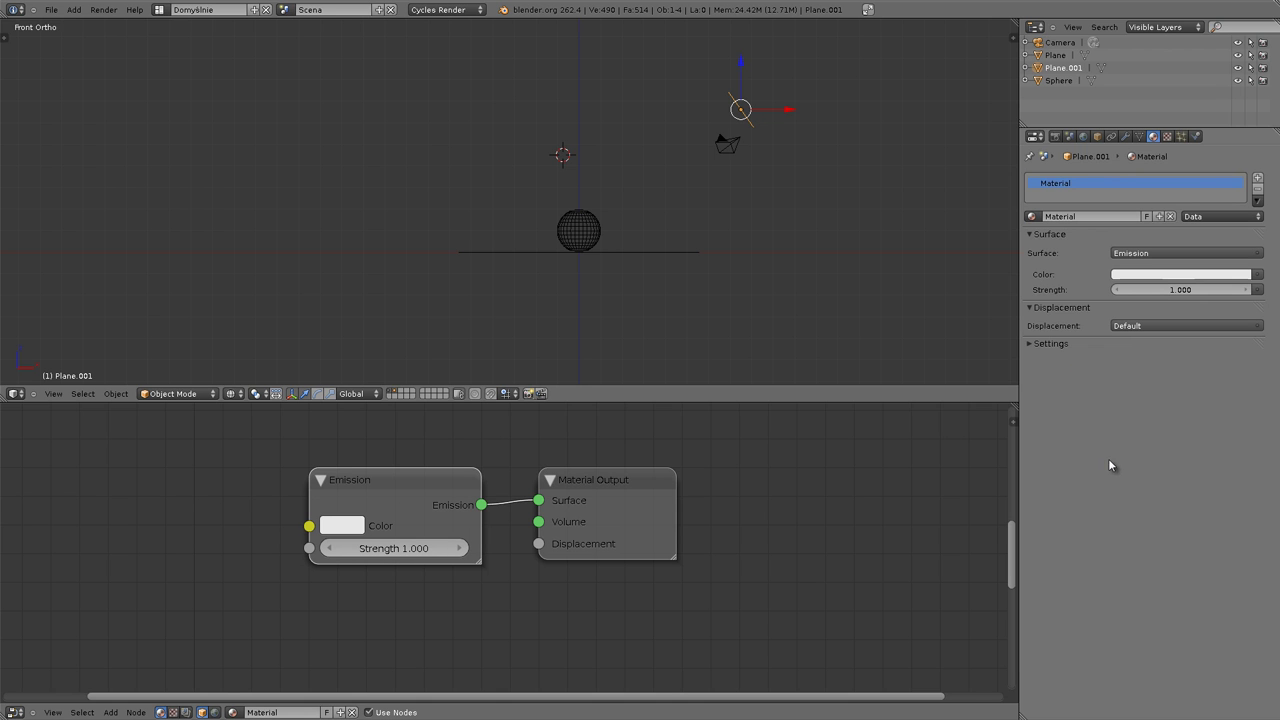
pyautogui.moveTo(598, 285)
pyautogui.mouseDown(button='middle')
pyautogui.moveTo(538, 292)
pyautogui.moveTo(478, 170)
pyautogui.mouseUp(button='middle')
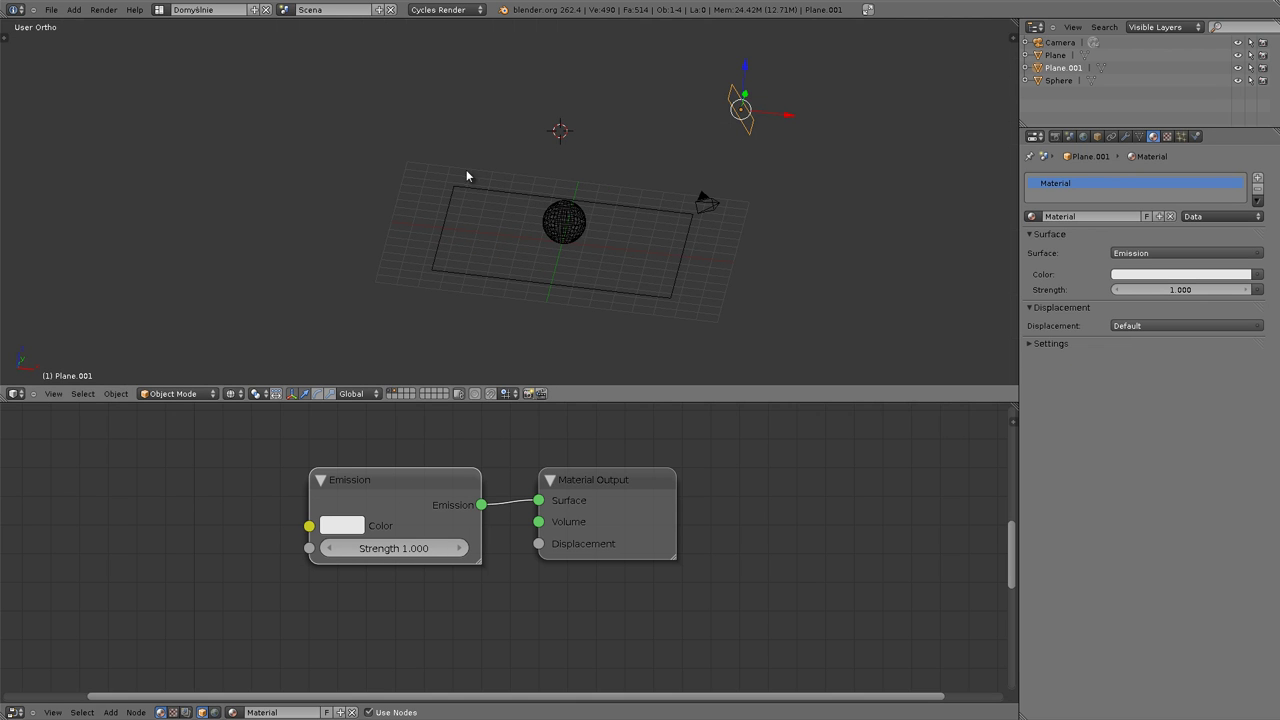
pyautogui.click(256, 394)
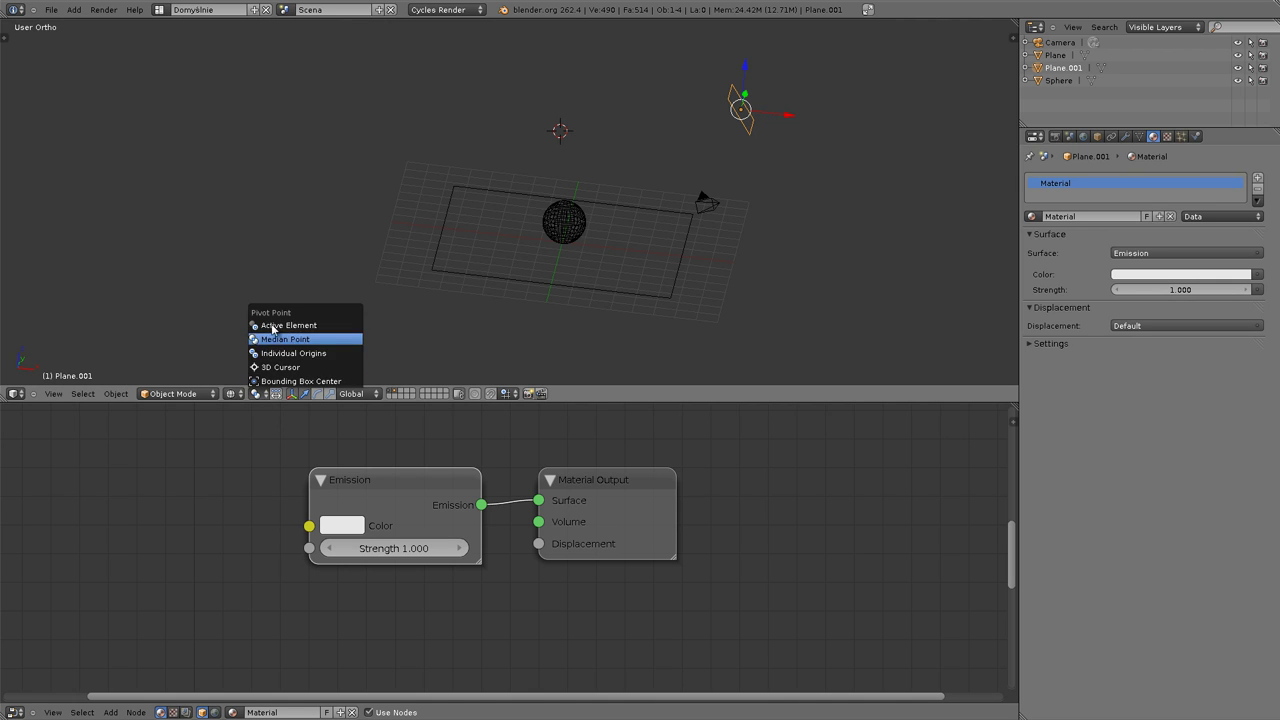
pyautogui.click(231, 394)
pyautogui.click(245, 309)
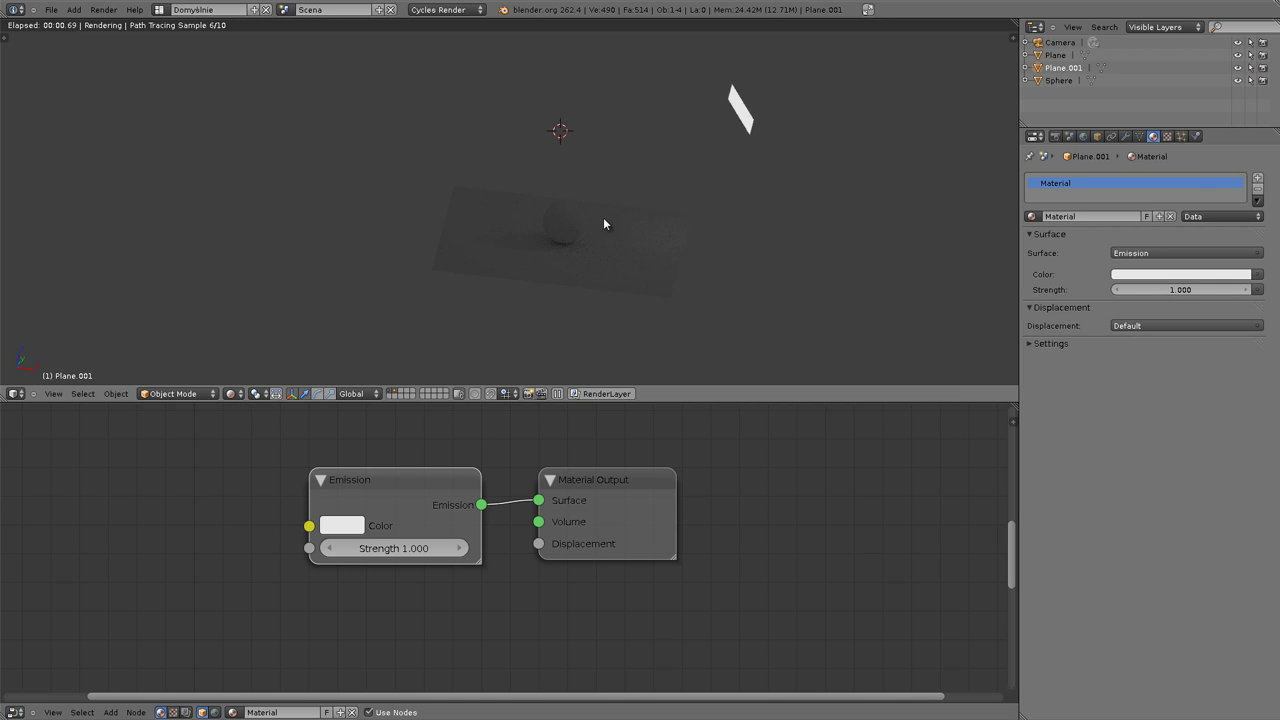
# Move the emissive plane slightly to a new spot right of the sphere.
pyautogui.moveTo(586, 240); pyautogui.dragTo(543, 240, button='middle')
pyautogui.press('g')
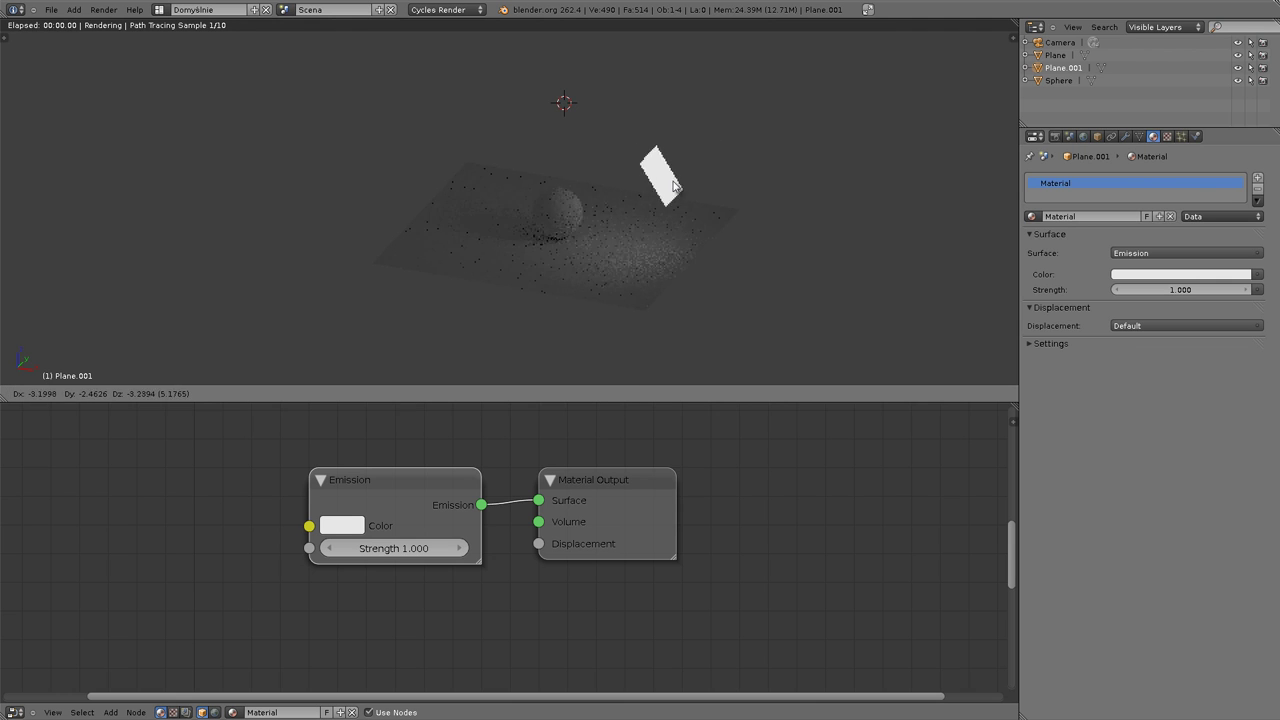
pyautogui.click(680, 179)
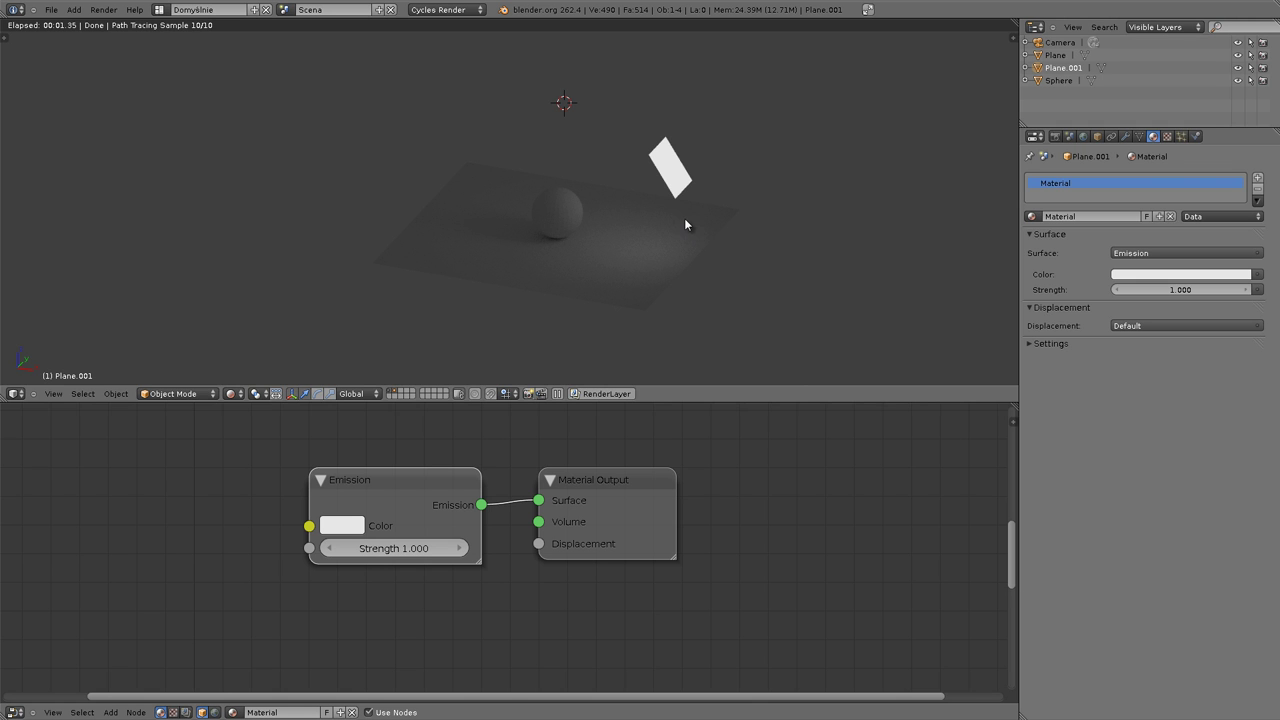
# Stretch the emissive plane along Y, narrow it along X, and lower it along Z.
pyautogui.press('s')
pyautogui.press('y')
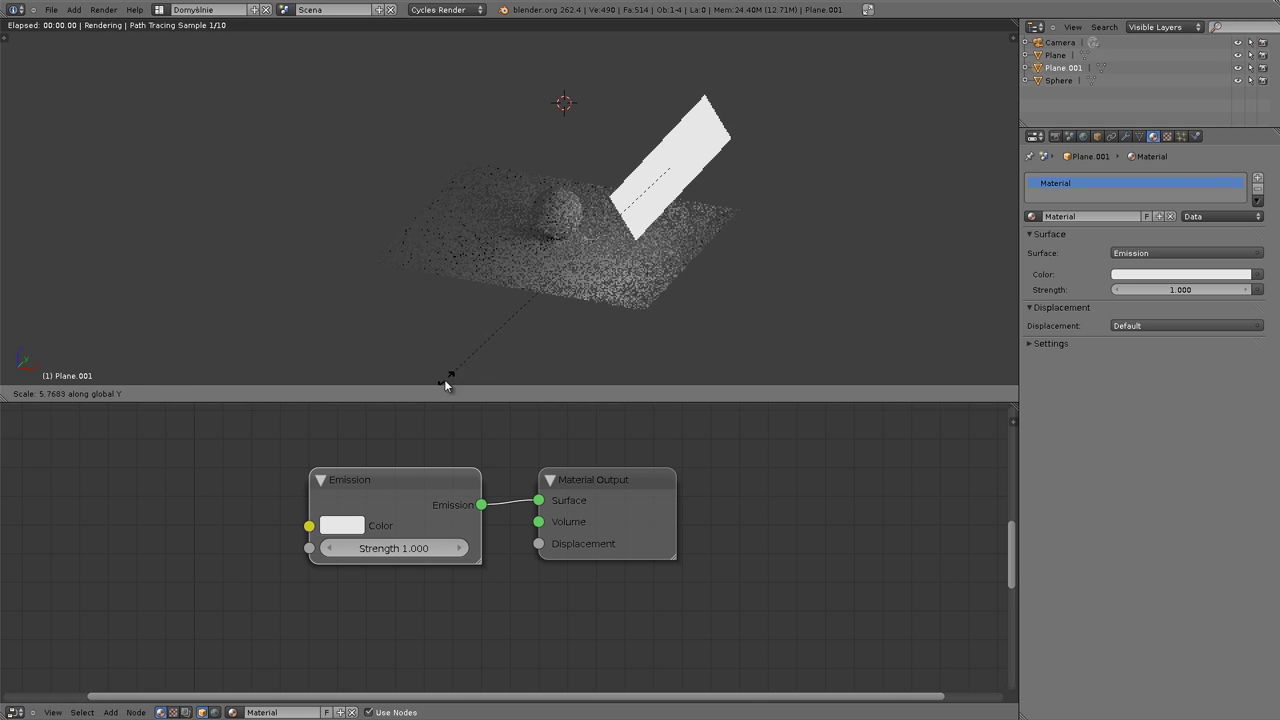
pyautogui.click(850, 267)
pyautogui.press('s')
pyautogui.press('x')
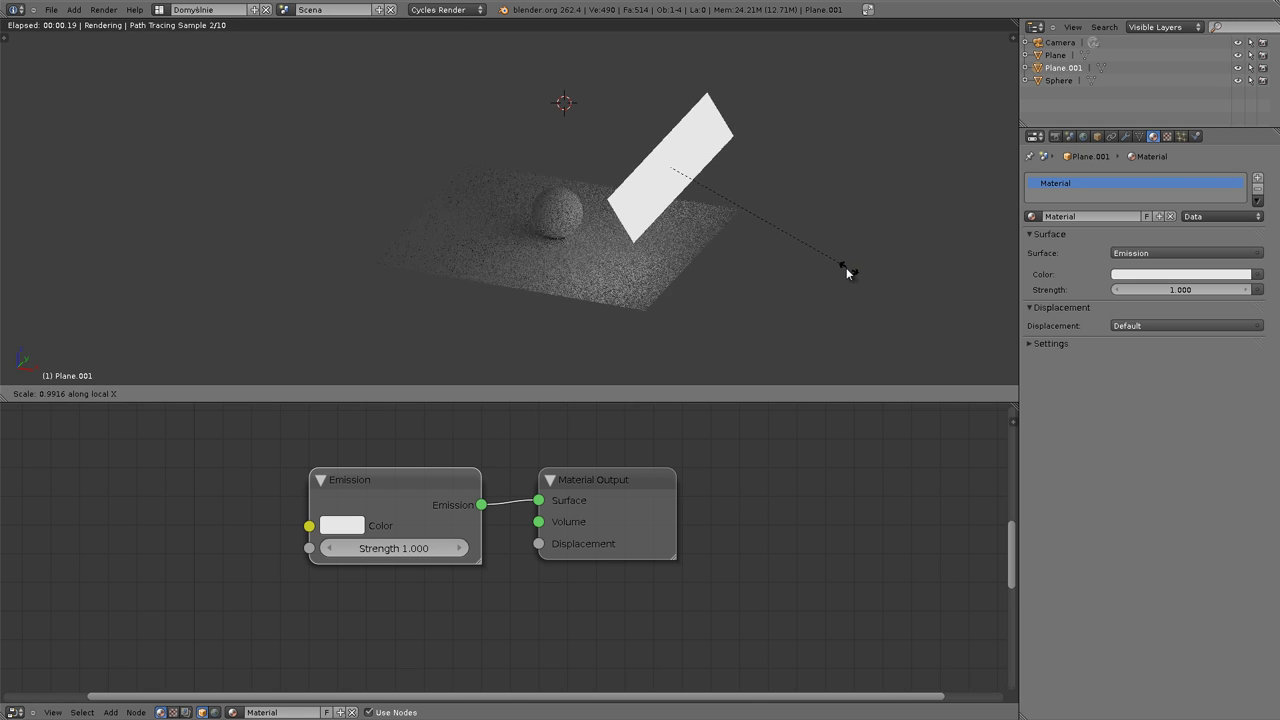
pyautogui.click(730, 182)
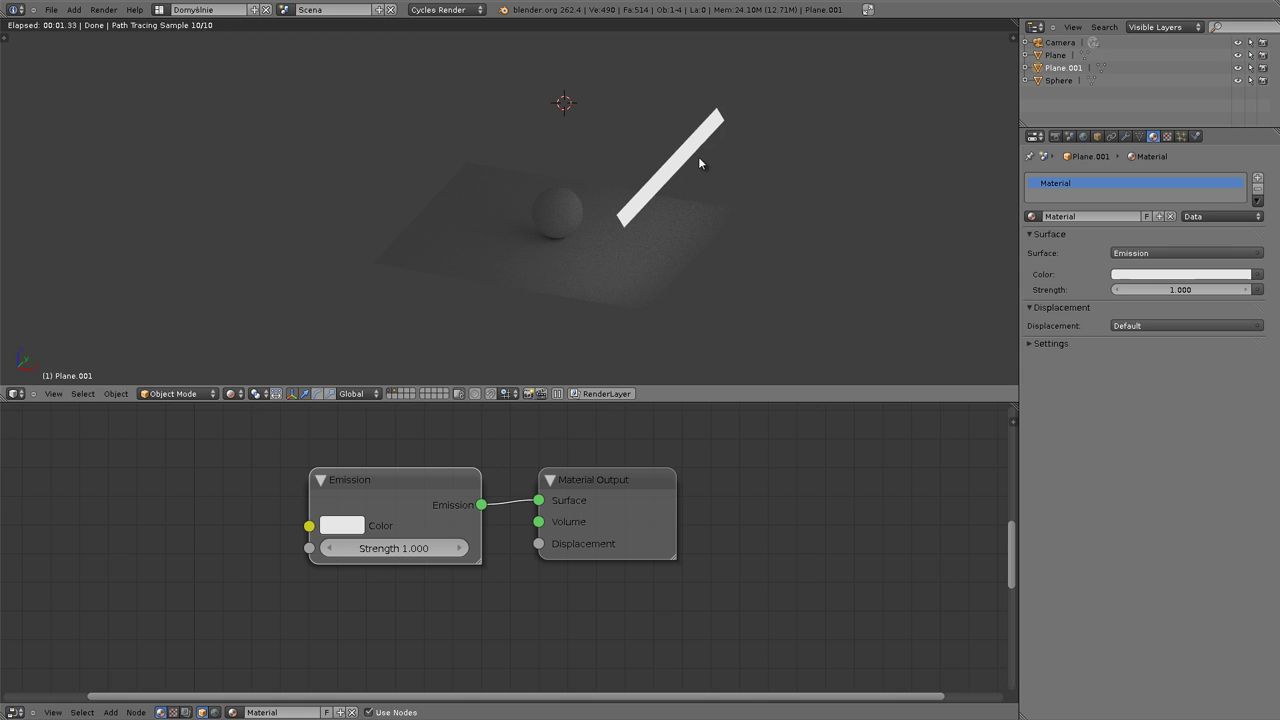
pyautogui.press('g')
pyautogui.press('z')
pyautogui.click(683, 229)
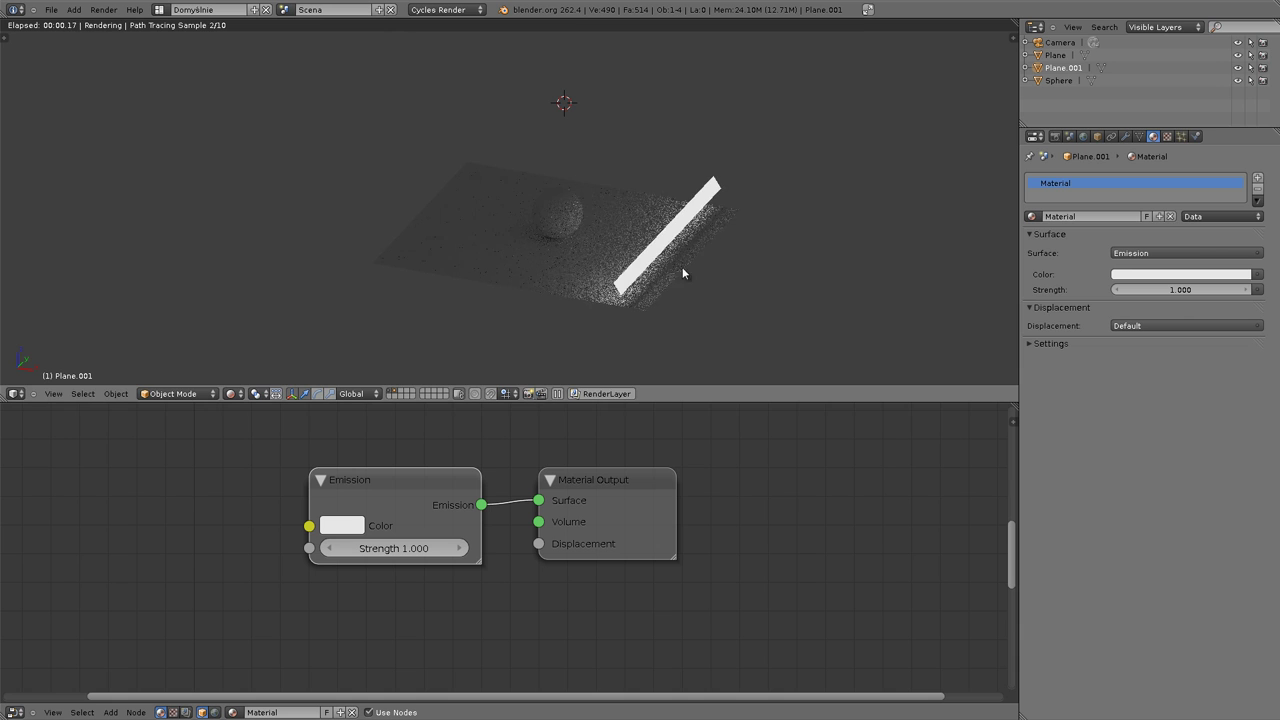
pyautogui.moveTo(646, 289)
pyautogui.mouseDown(button='middle')
pyautogui.moveTo(720, 271)
pyautogui.moveTo(757, 240)
pyautogui.moveTo(594, 146)
pyautogui.moveTo(609, 151)
pyautogui.moveTo(612, 262)
pyautogui.moveTo(681, 259)
pyautogui.moveTo(627, 174)
pyautogui.mouseUp(button='middle')
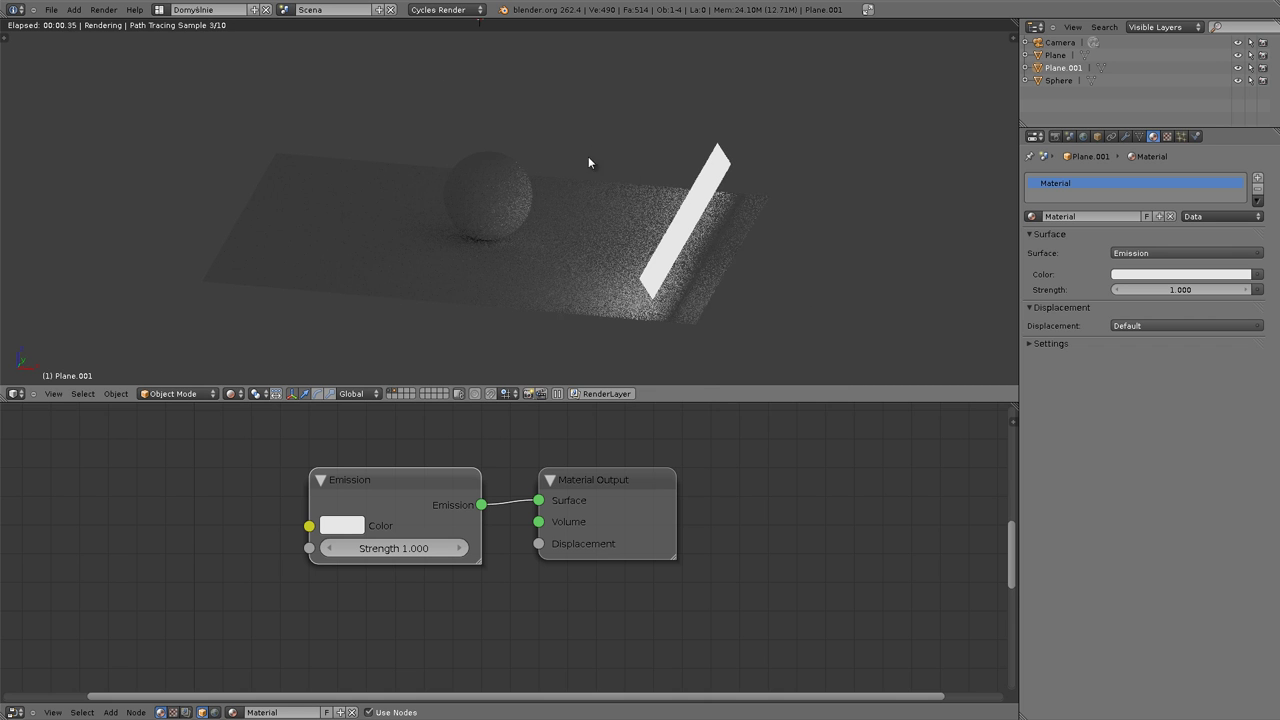
# Set the strip's emission colour to cream with strength 10.
pyautogui.click(1180, 276)
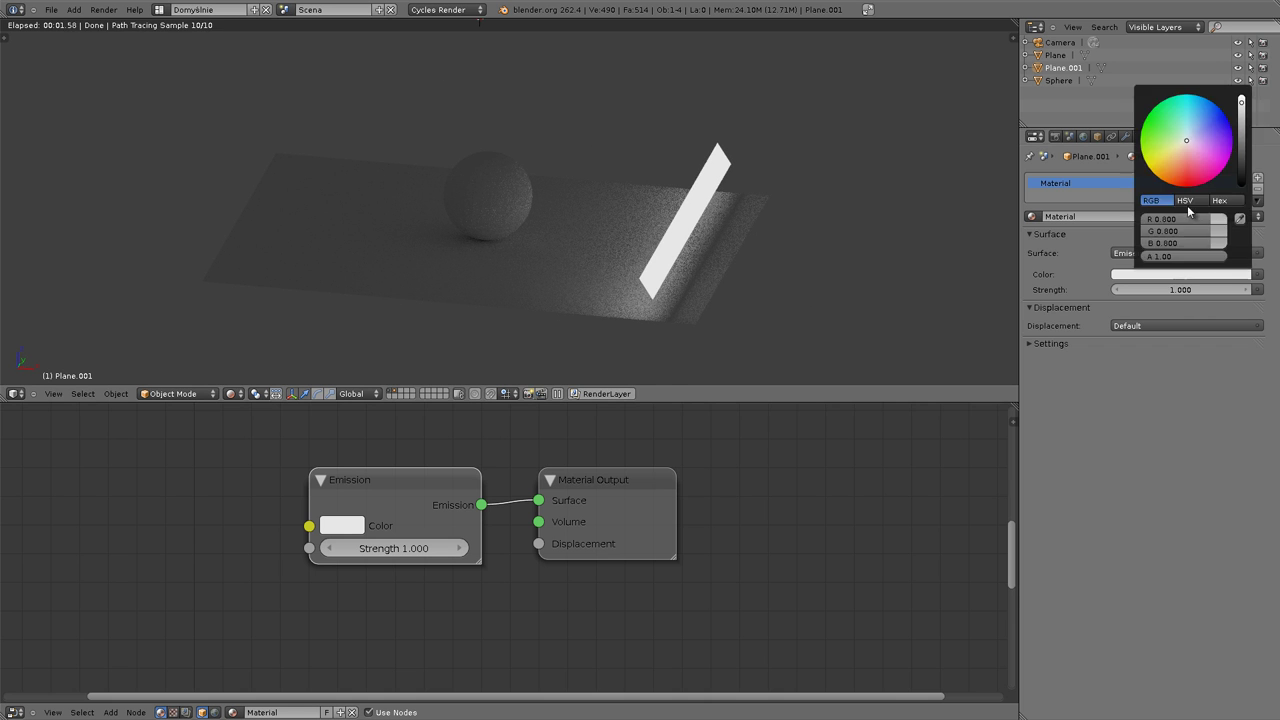
pyautogui.click(1189, 143)
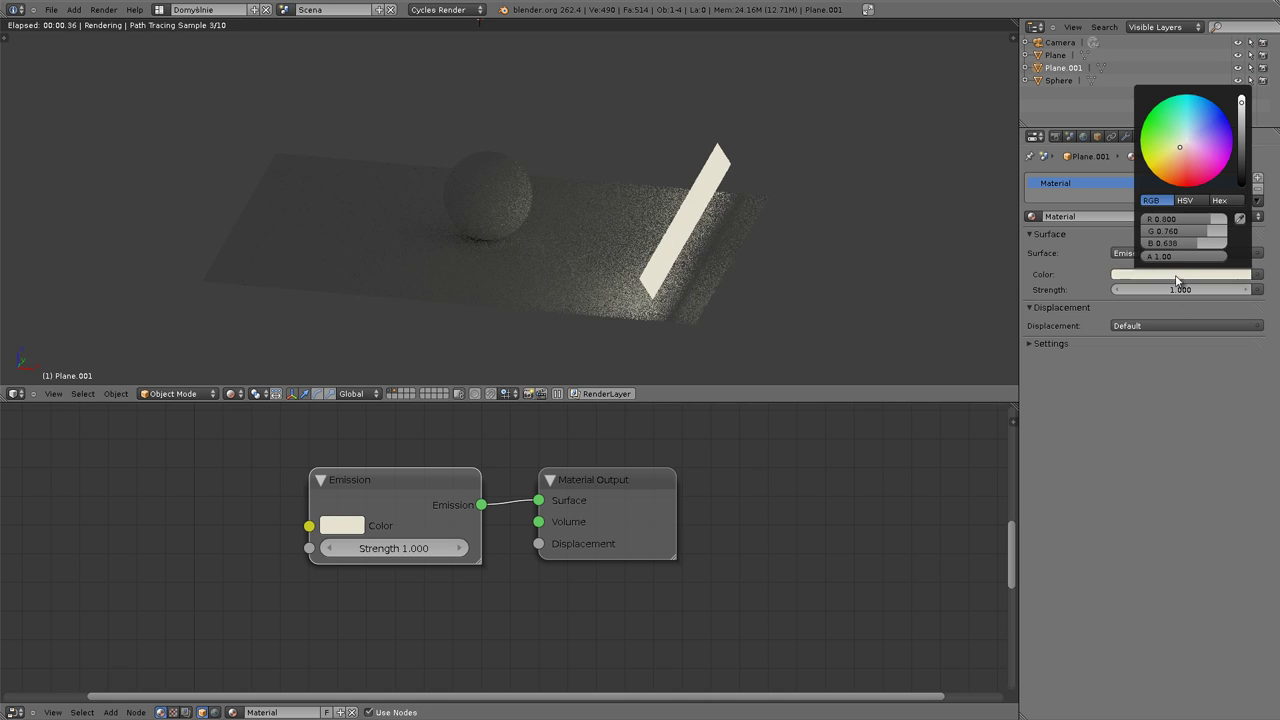
pyautogui.write('10')
pyautogui.press('Return')
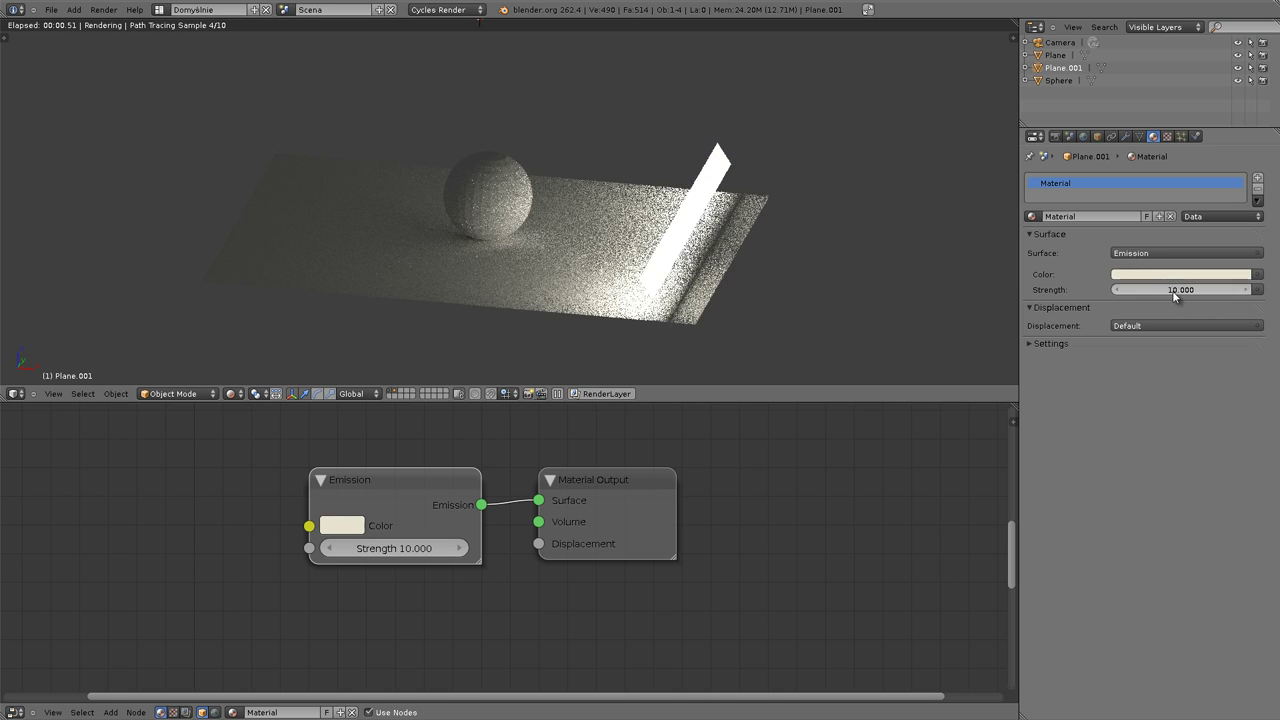
# Lift the emissive strip higher above the ground plane and switch to wireframe.
pyautogui.rightClick(684, 224)
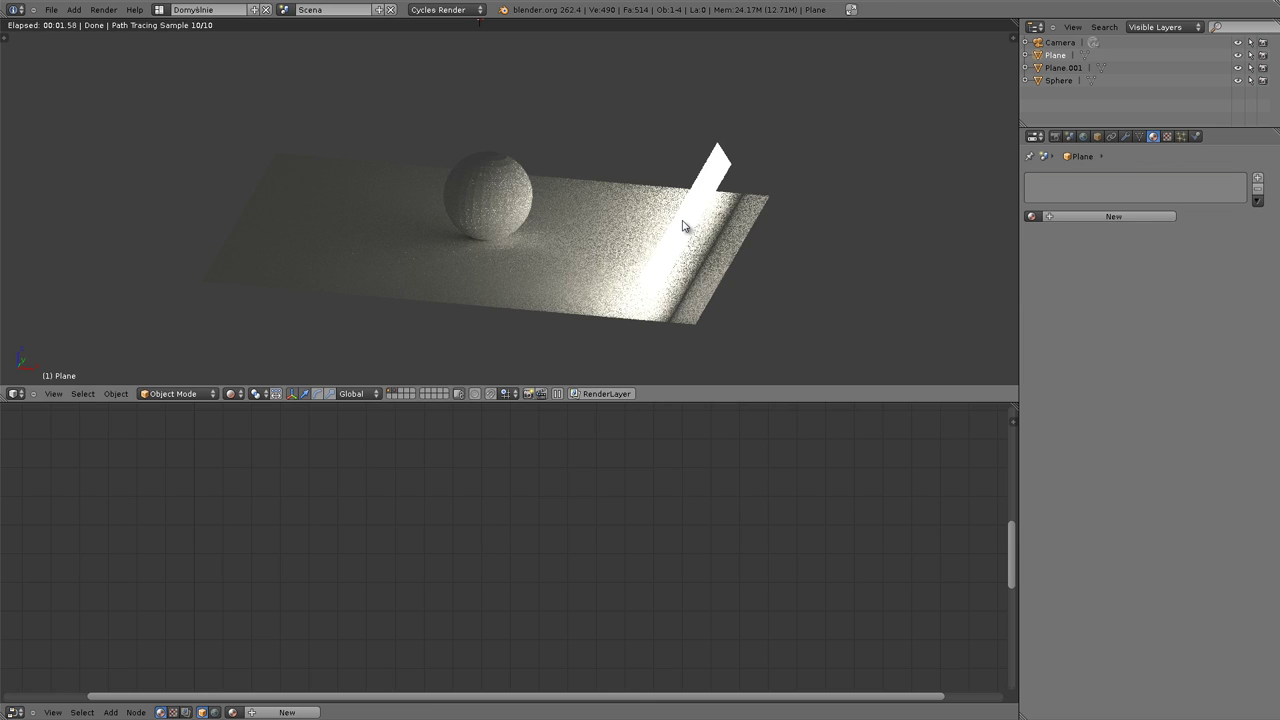
pyautogui.rightClick(684, 224)
pyautogui.press('g')
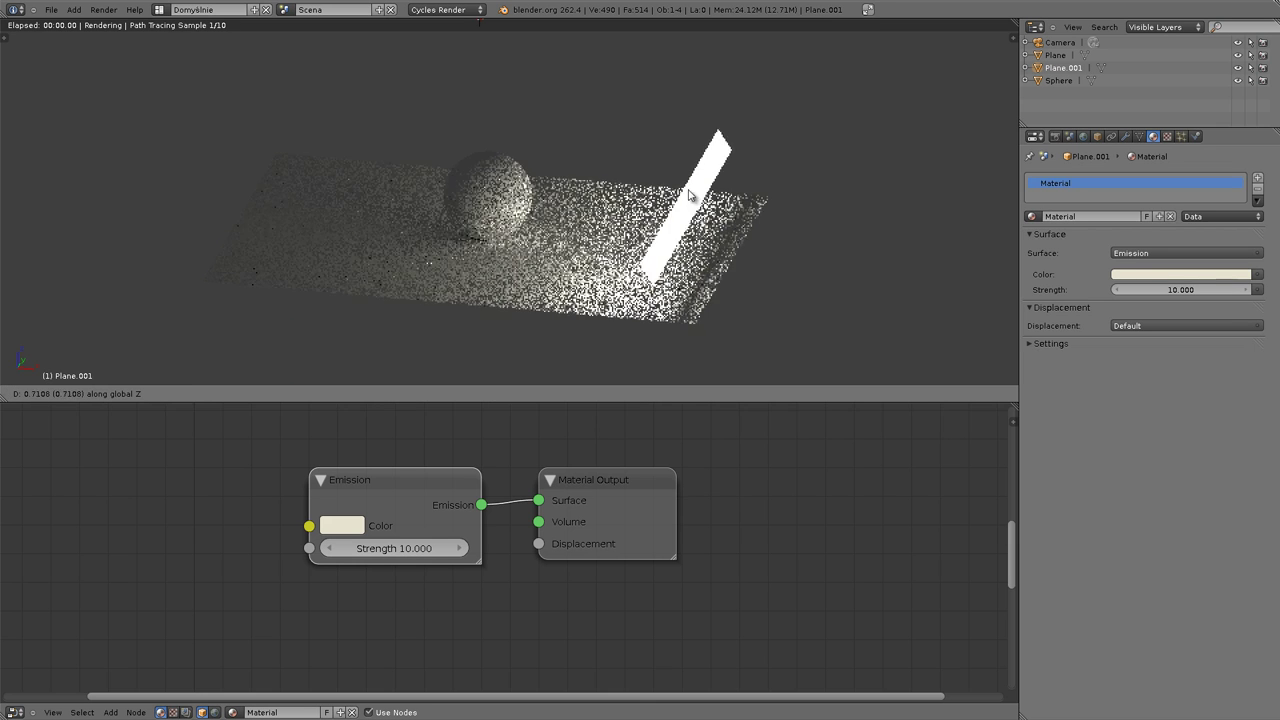
pyautogui.click(697, 147)
pyautogui.moveTo(546, 225)
pyautogui.mouseDown(button='middle')
pyautogui.moveTo(570, 197)
pyautogui.moveTo(562, 208)
pyautogui.mouseUp(button='middle')
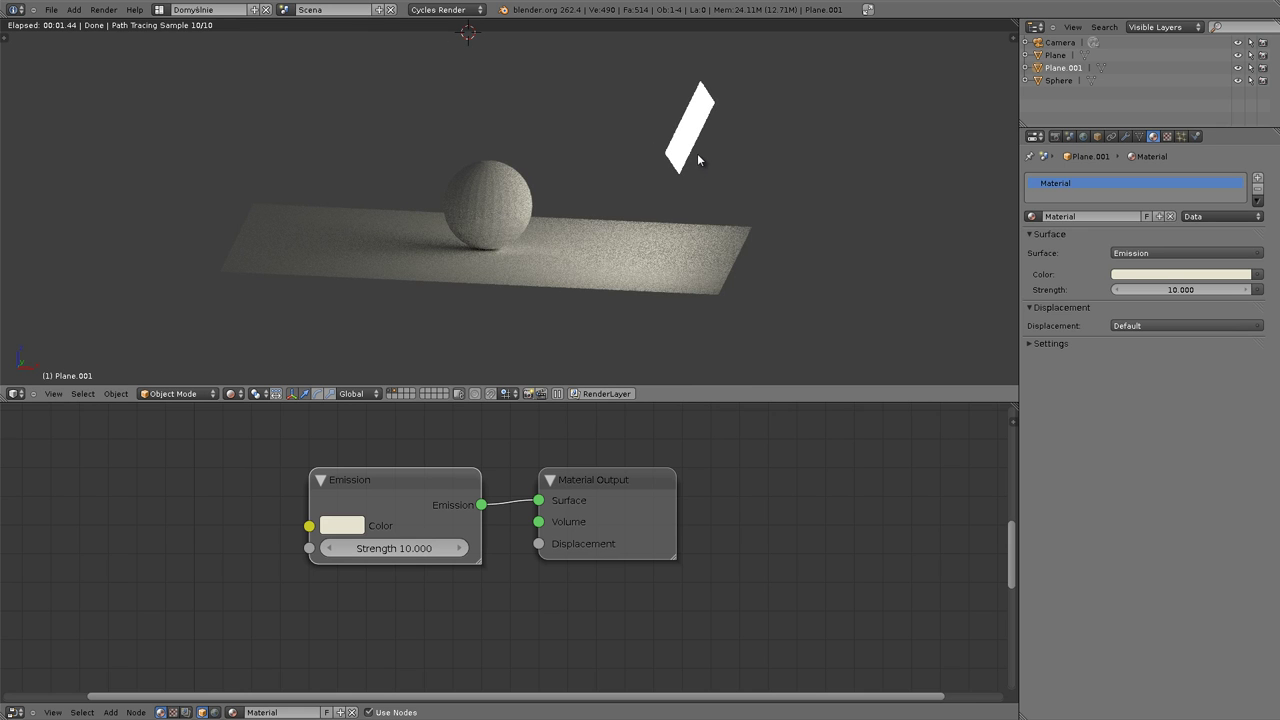
pyautogui.hotkey('shift', 'z')
pyautogui.moveTo(696, 163)
pyautogui.mouseDown(button='middle')
pyautogui.moveTo(661, 250)
pyautogui.moveTo(701, 245)
pyautogui.moveTo(692, 194)
pyautogui.mouseUp(button='middle')
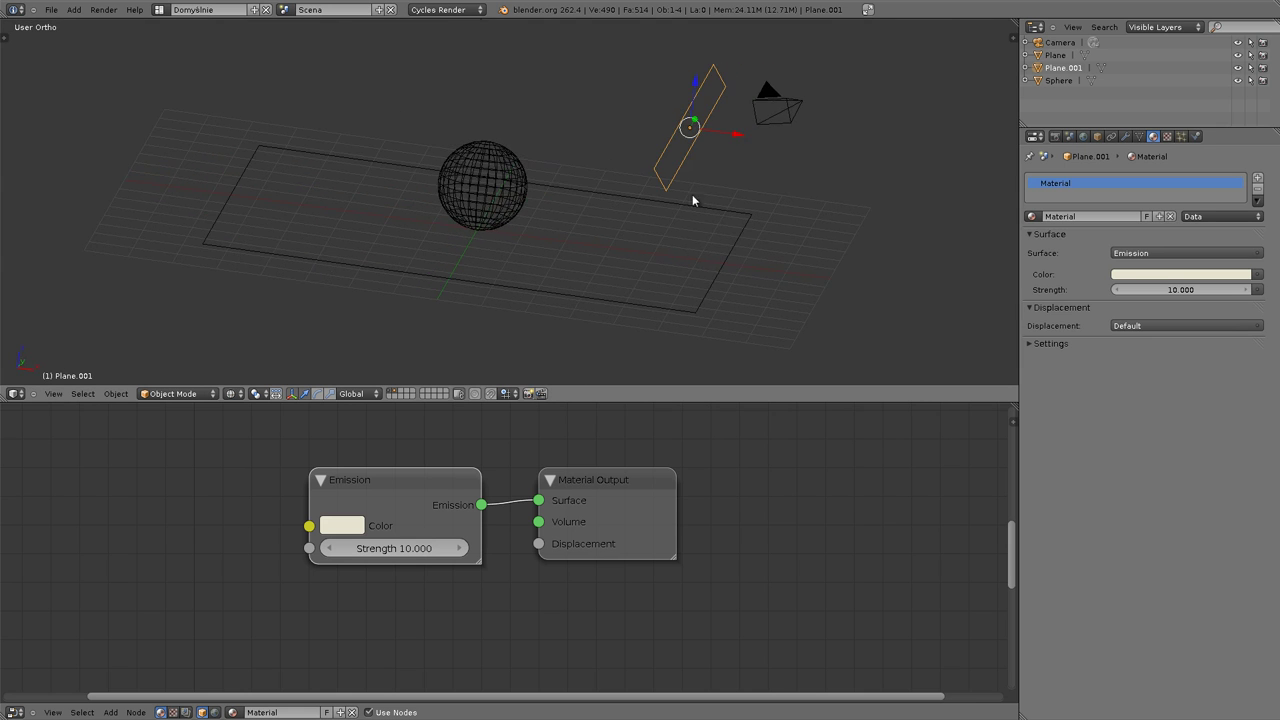
# In Edit Mode, add two loop cuts to the strip and extrude an edge into a T shape.
pyautogui.press('Tab')
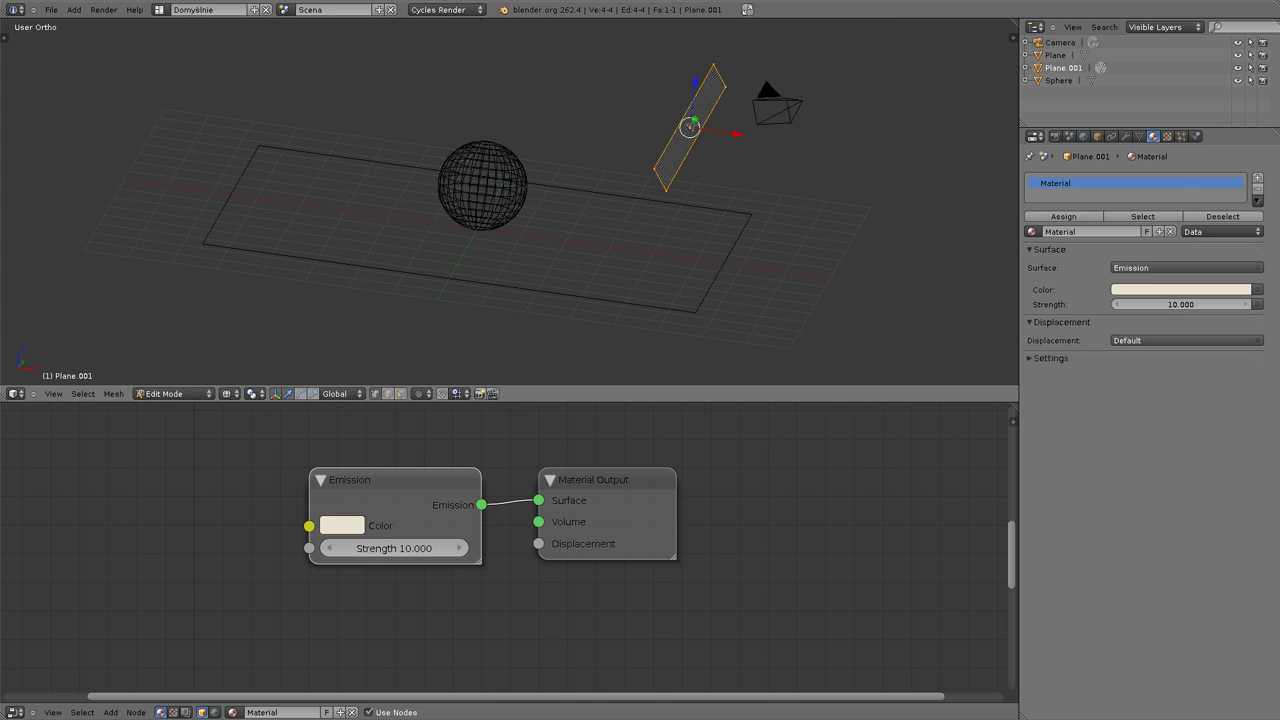
pyautogui.press('a')
pyautogui.hotkey('ctrl', 'r')
pyautogui.scroll(1, 698, 110)
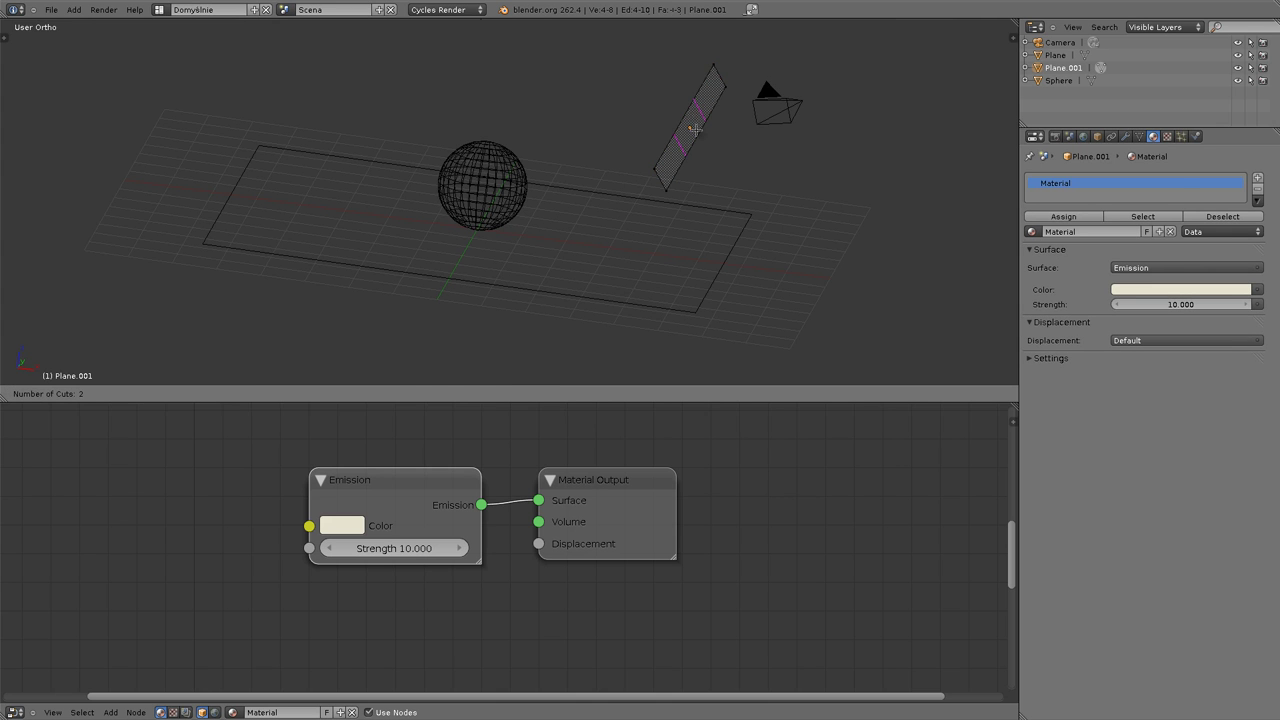
pyautogui.click(697, 130)
pyautogui.press('e')
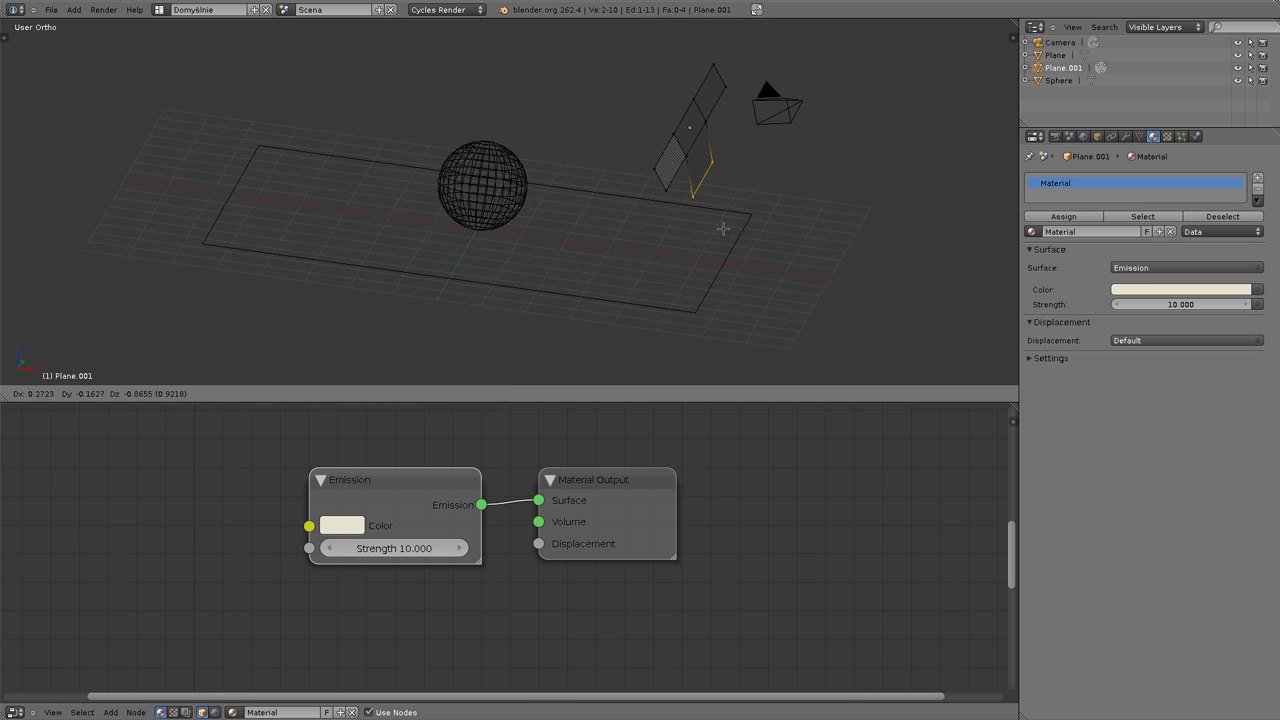
pyautogui.click(714, 219)
pyautogui.press('Tab')
# Switch the viewport to Rendered shading and orbit to inspect the lit scene.
pyautogui.press('z')
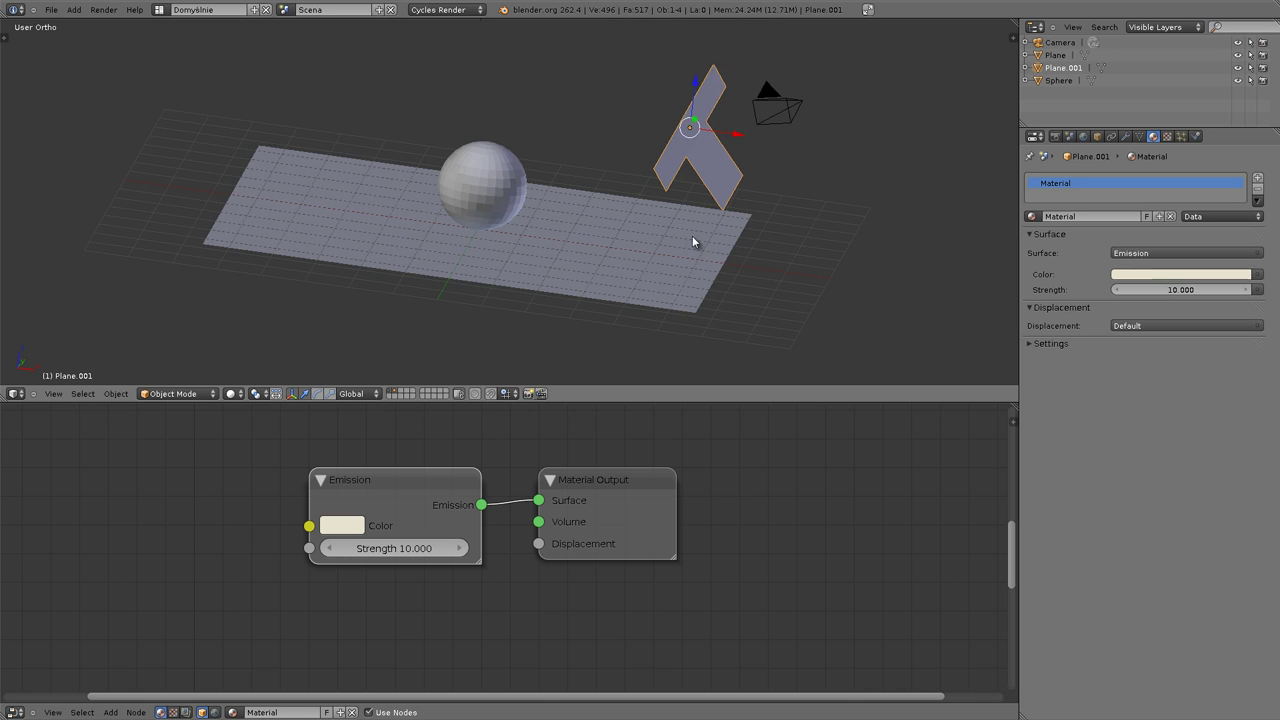
pyautogui.moveTo(658, 248)
pyautogui.mouseDown(button='middle')
pyautogui.moveTo(471, 246)
pyautogui.moveTo(660, 271)
pyautogui.moveTo(643, 256)
pyautogui.mouseUp(button='middle')
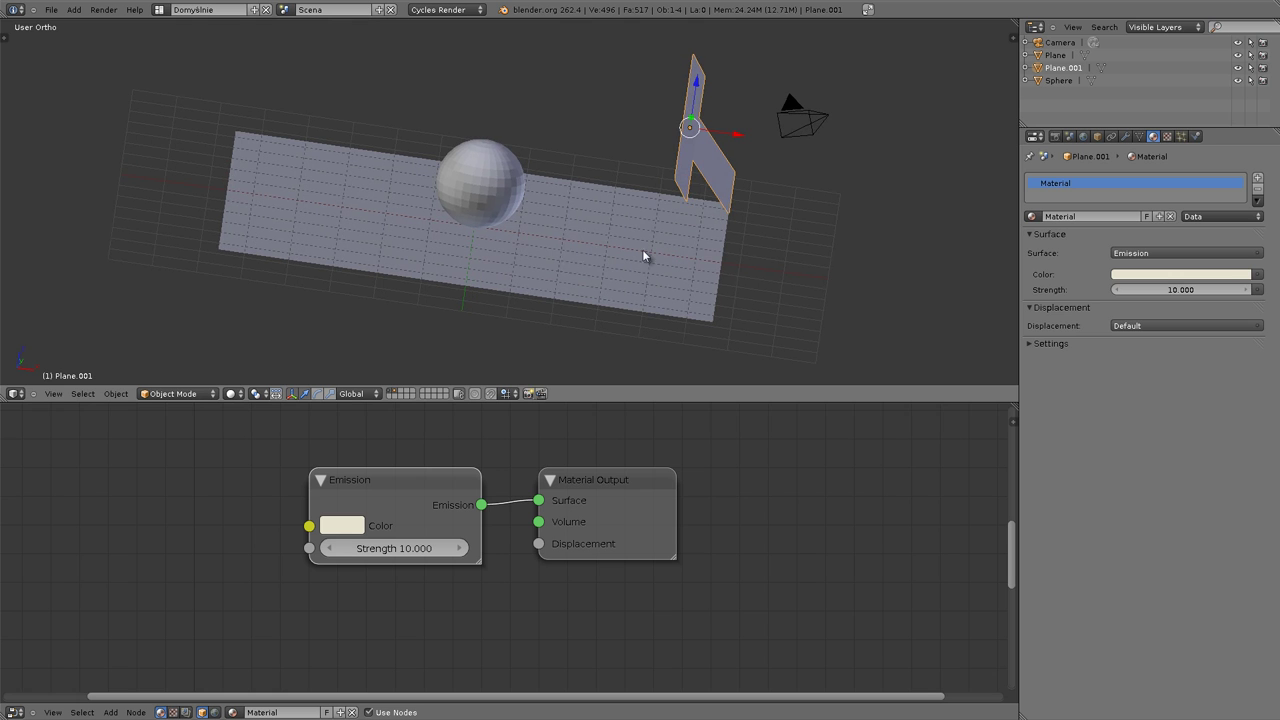
pyautogui.click(233, 393)
pyautogui.click(259, 316)
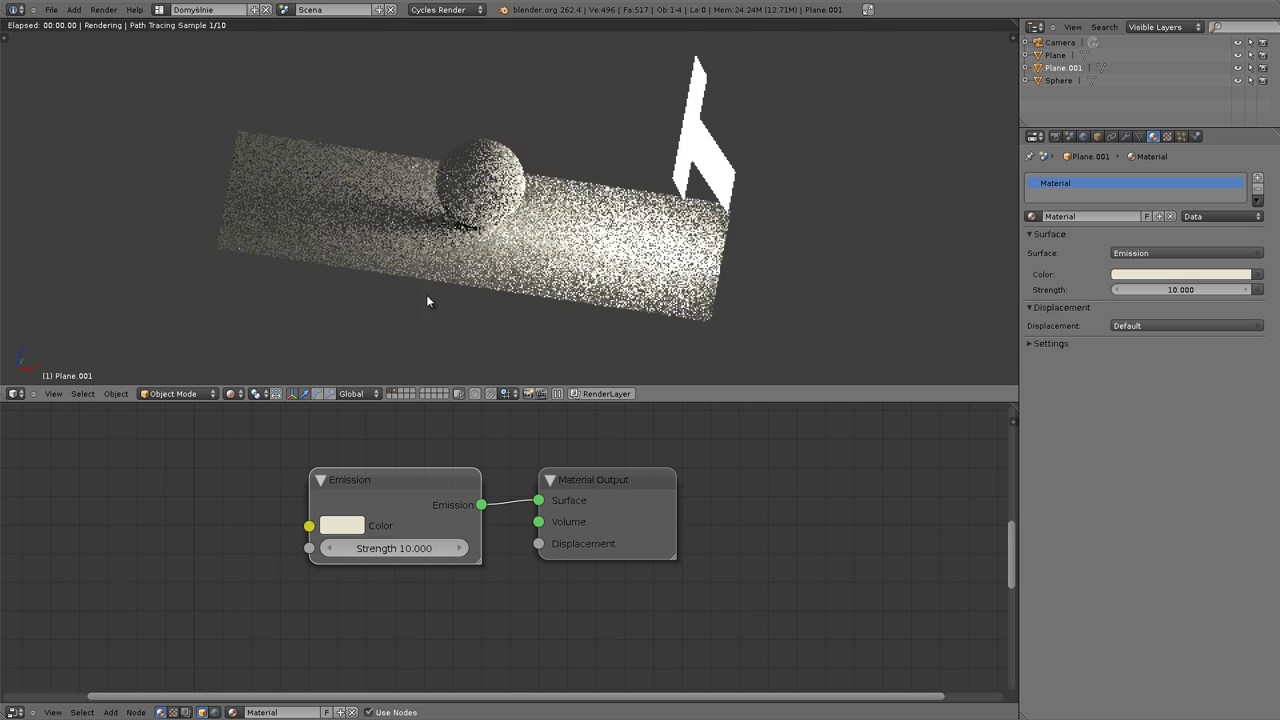
pyautogui.moveTo(456, 201)
pyautogui.mouseDown(button='middle')
pyautogui.moveTo(667, 250)
pyautogui.moveTo(615, 263)
pyautogui.mouseUp(button='middle')
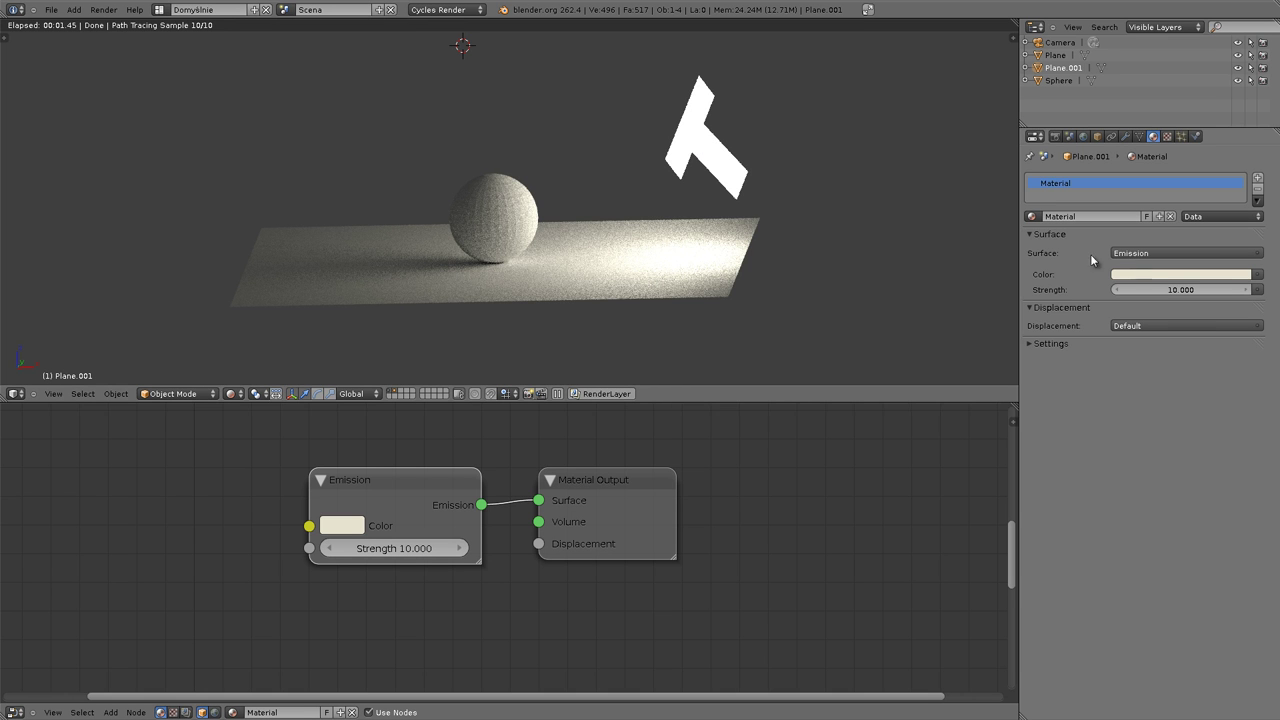
pyautogui.moveTo(709, 271)
pyautogui.mouseDown(button='middle')
pyautogui.moveTo(560, 181)
pyautogui.moveTo(578, 218)
pyautogui.mouseUp(button='middle')
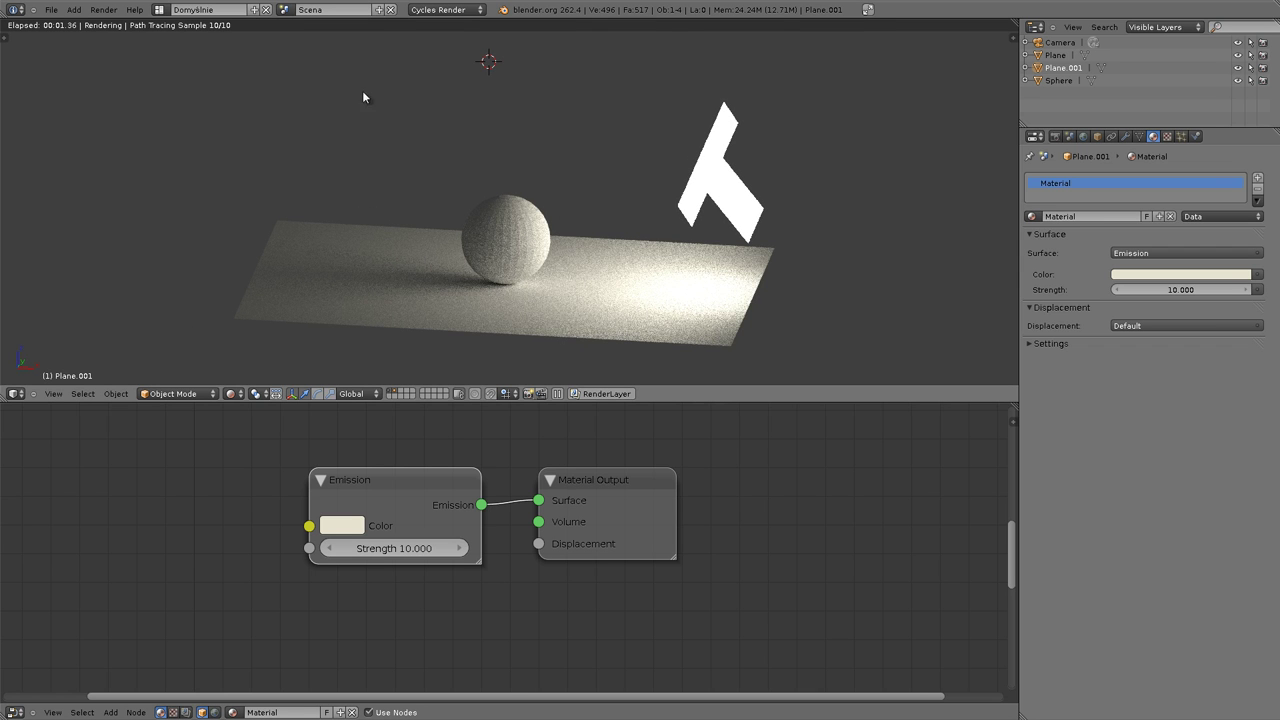
# Delete Plane.001, set the World colour to black, then raise it to full white.
pyautogui.press('x')
pyautogui.click(680, 198)
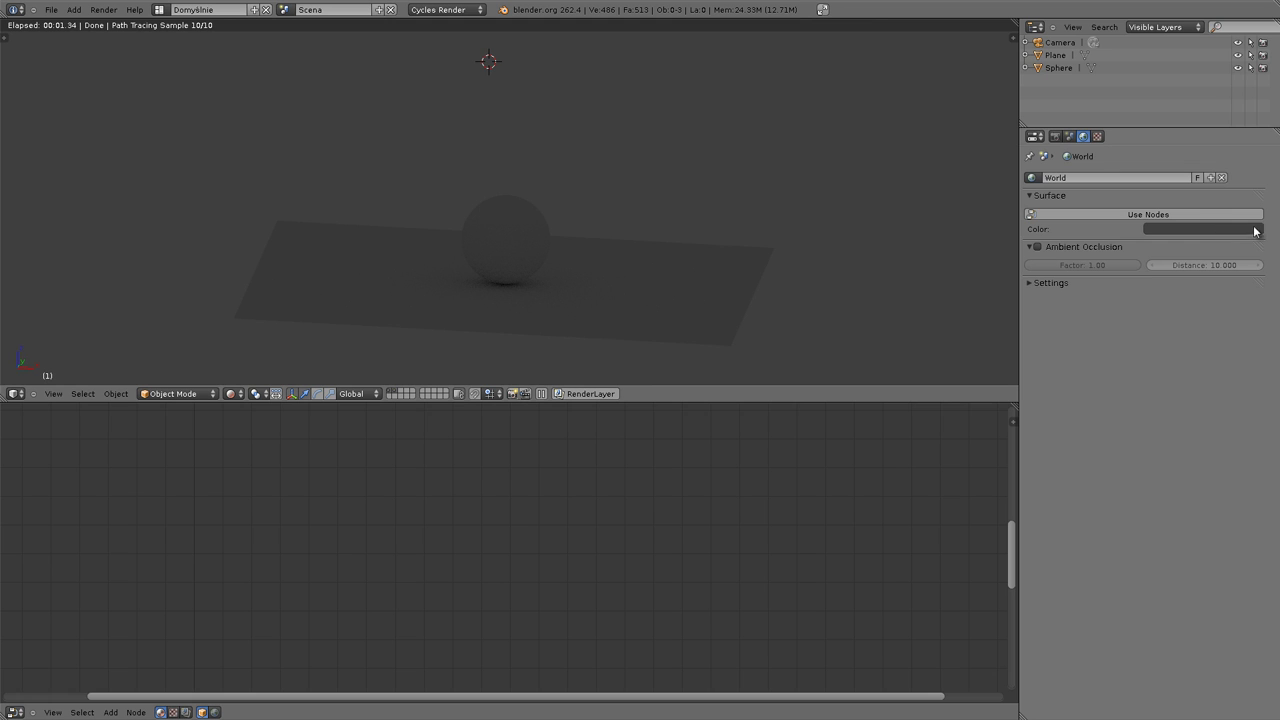
pyautogui.click(1212, 230)
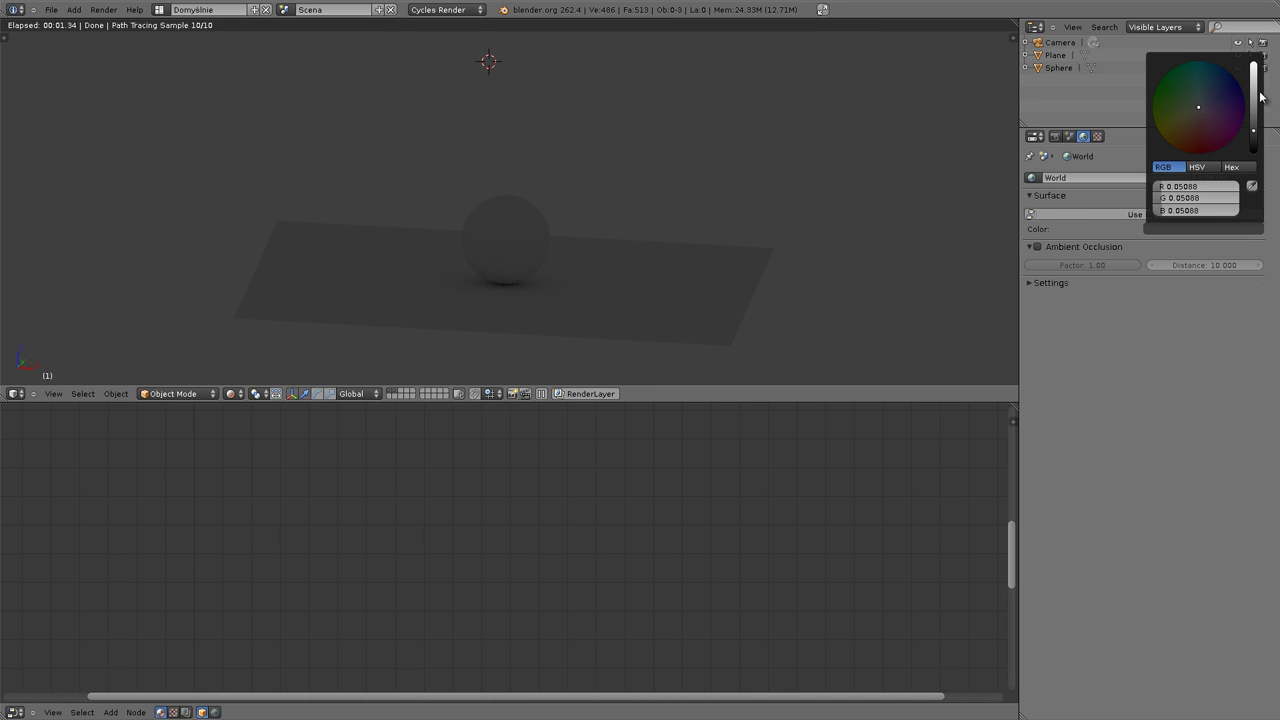
pyautogui.scroll(2, 517, 275)
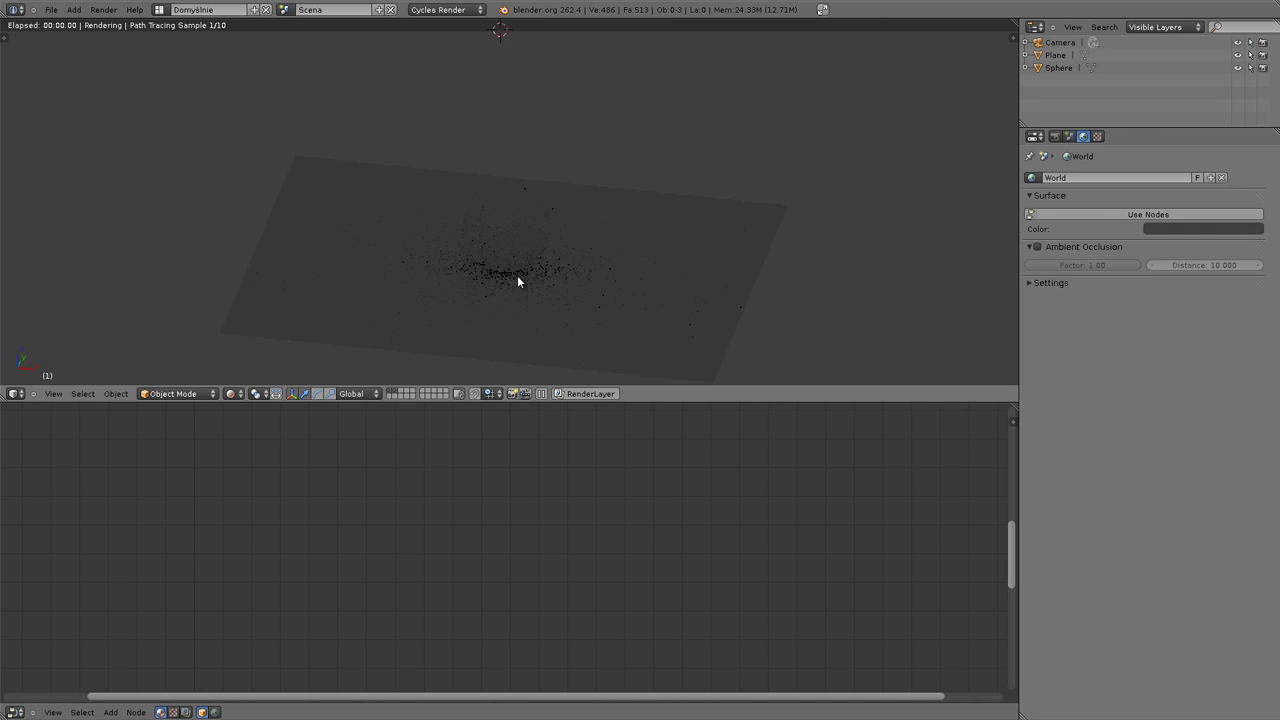
pyautogui.moveTo(428, 187); pyautogui.dragTo(478, 229, button='middle')
pyautogui.click(1238, 231)
pyautogui.moveTo(1253, 131); pyautogui.dragTo(1253, 152)
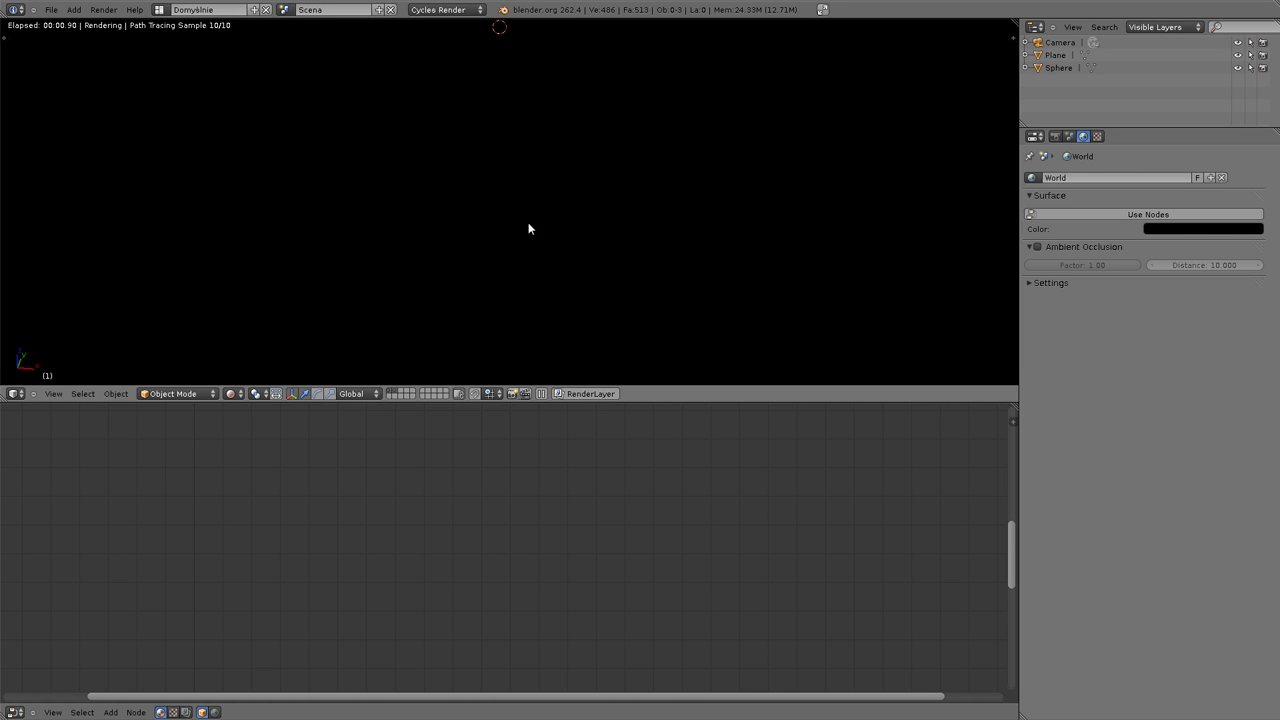
pyautogui.click(1168, 230)
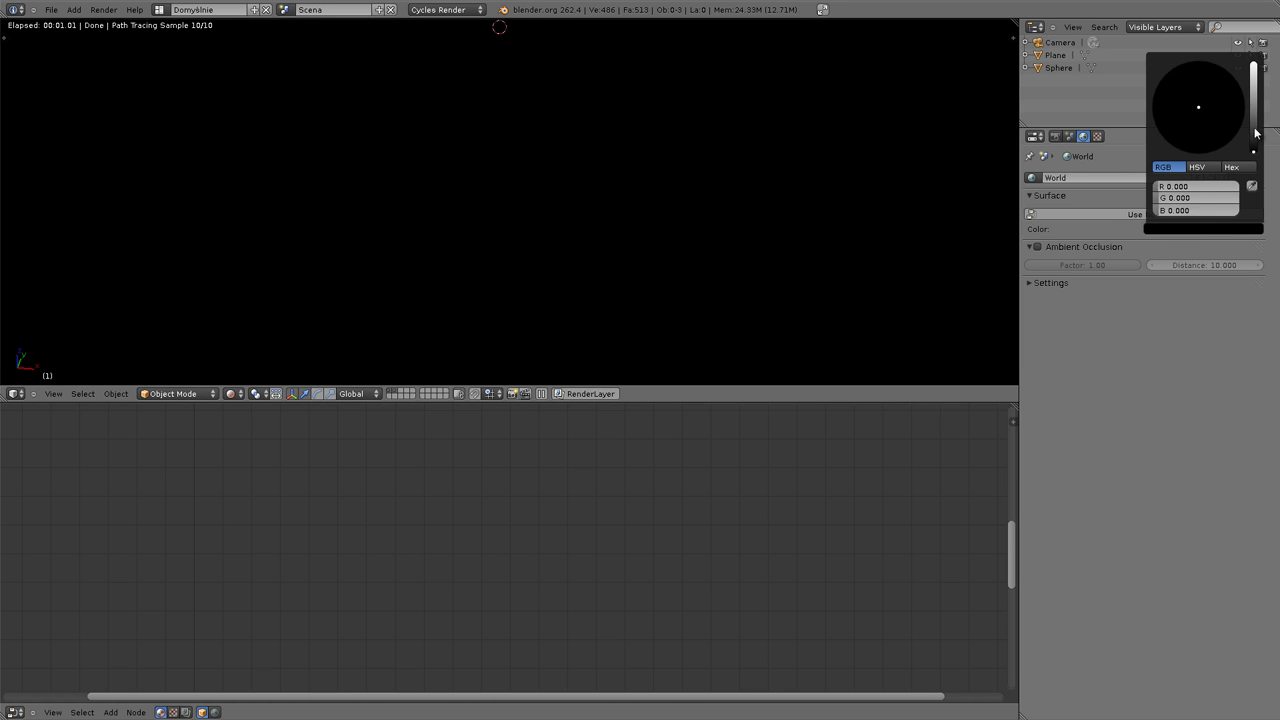
pyautogui.moveTo(1256, 140); pyautogui.dragTo(1261, 73)
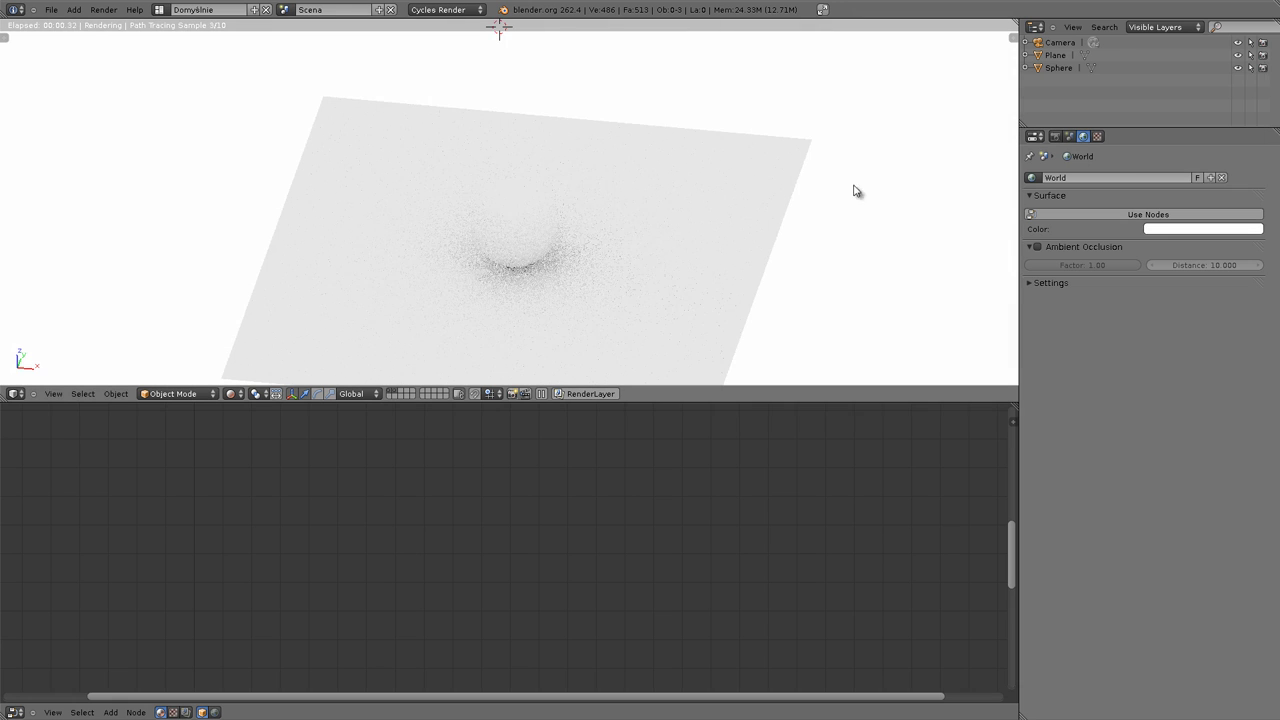
# Duplicate the ground plane and rotate the copy about Y to stand upright.
pyautogui.moveTo(469, 260); pyautogui.dragTo(461, 193, button='middle')
pyautogui.scroll(2, 470, 205)
pyautogui.scroll(3, 500, 225)
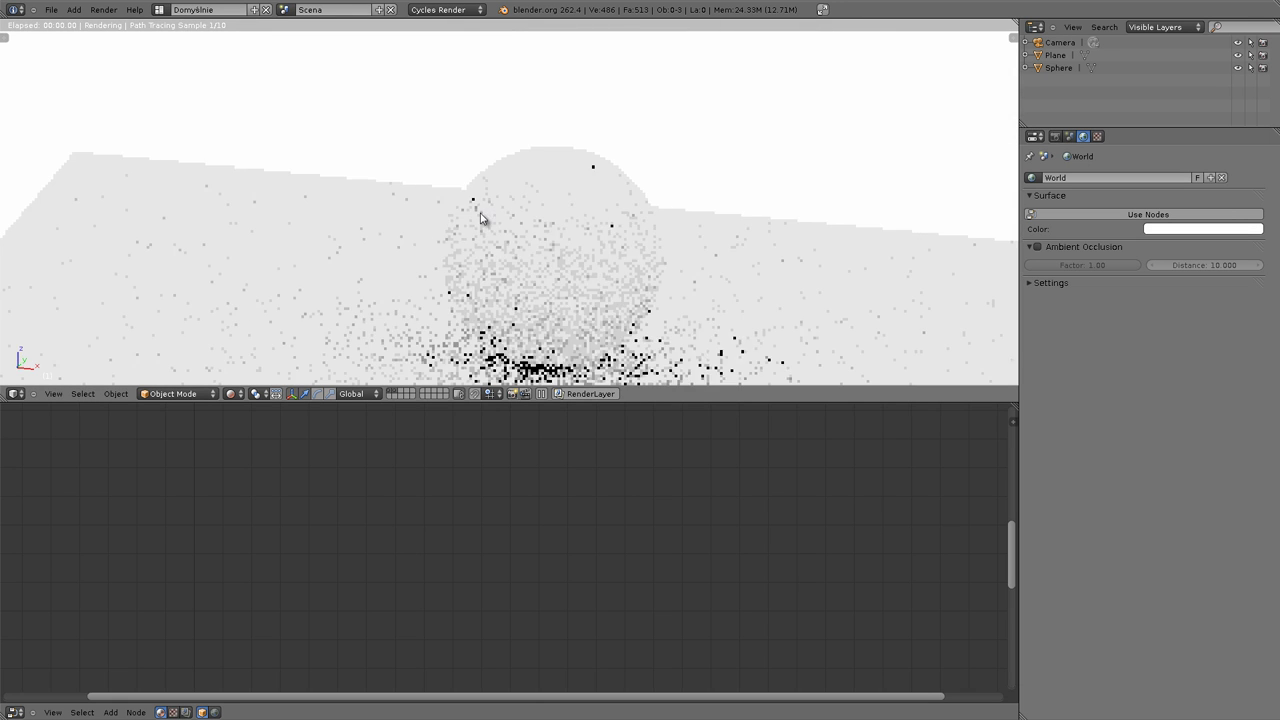
pyautogui.scroll(2, 535, 245)
pyautogui.scroll(1, 560, 258)
pyautogui.scroll(-2, 568, 261)
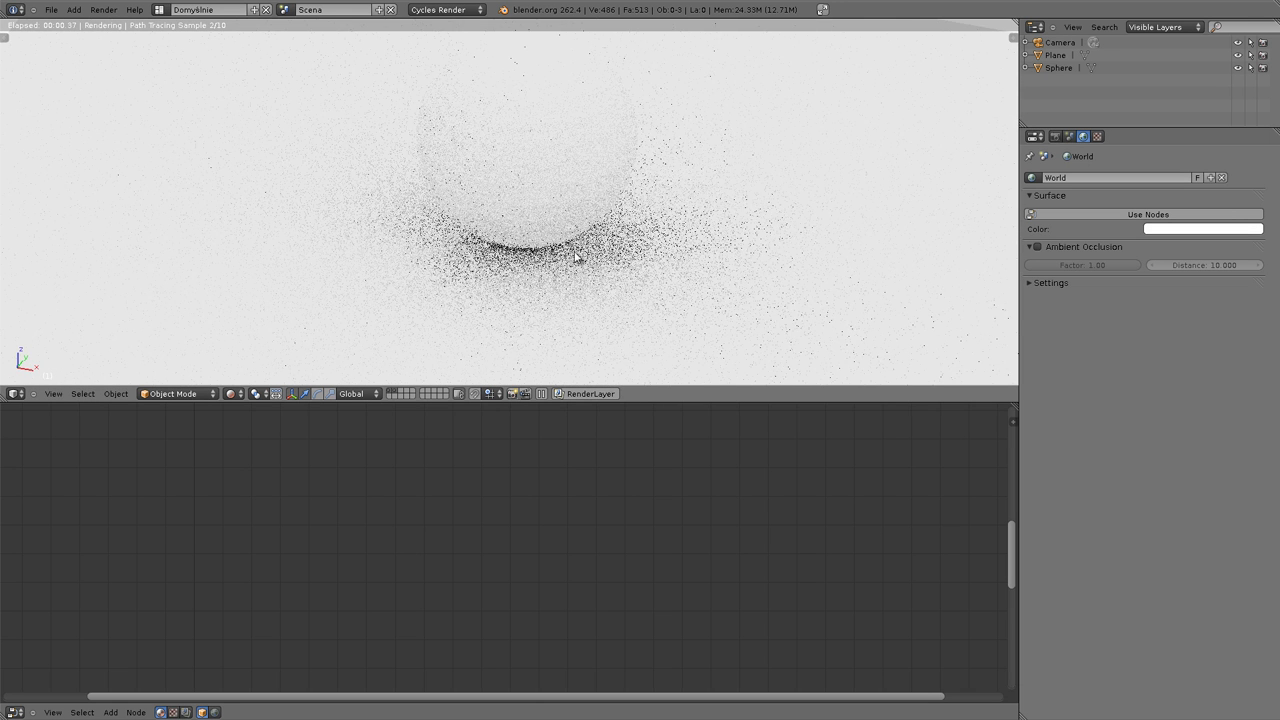
pyautogui.scroll(-3, 545, 245)
pyautogui.scroll(-1, 570, 275)
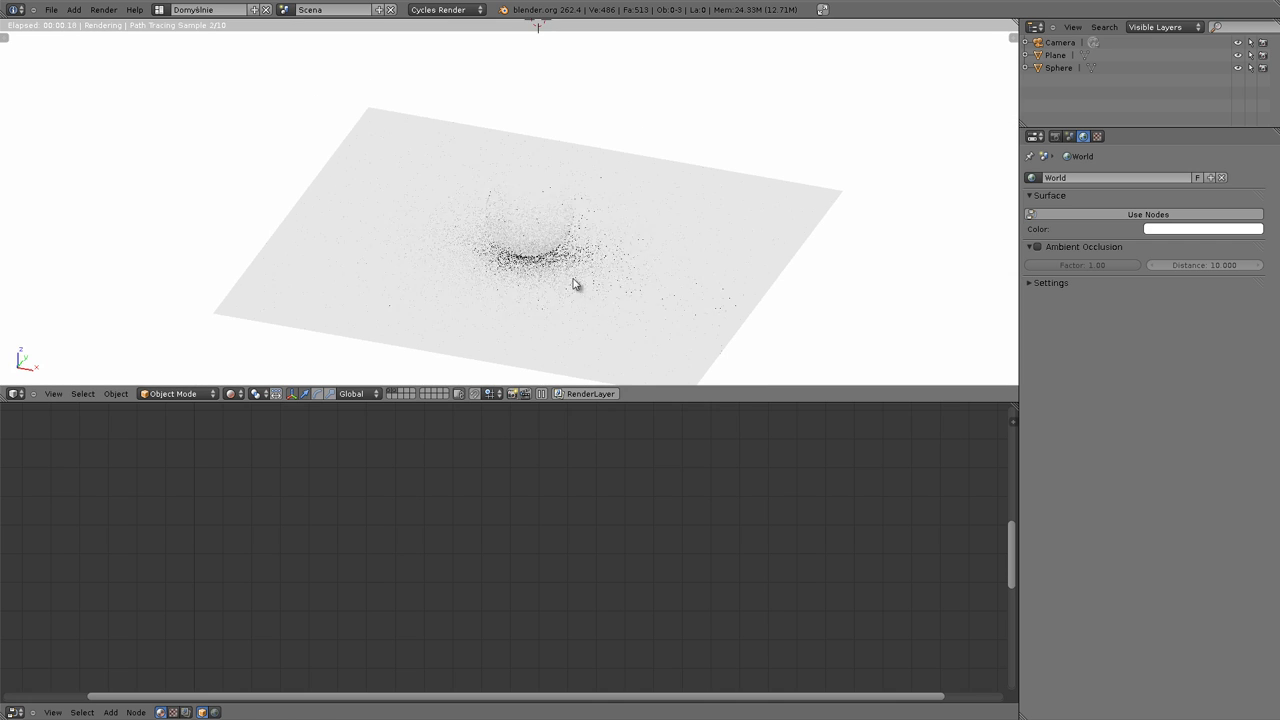
pyautogui.rightClick(703, 204)
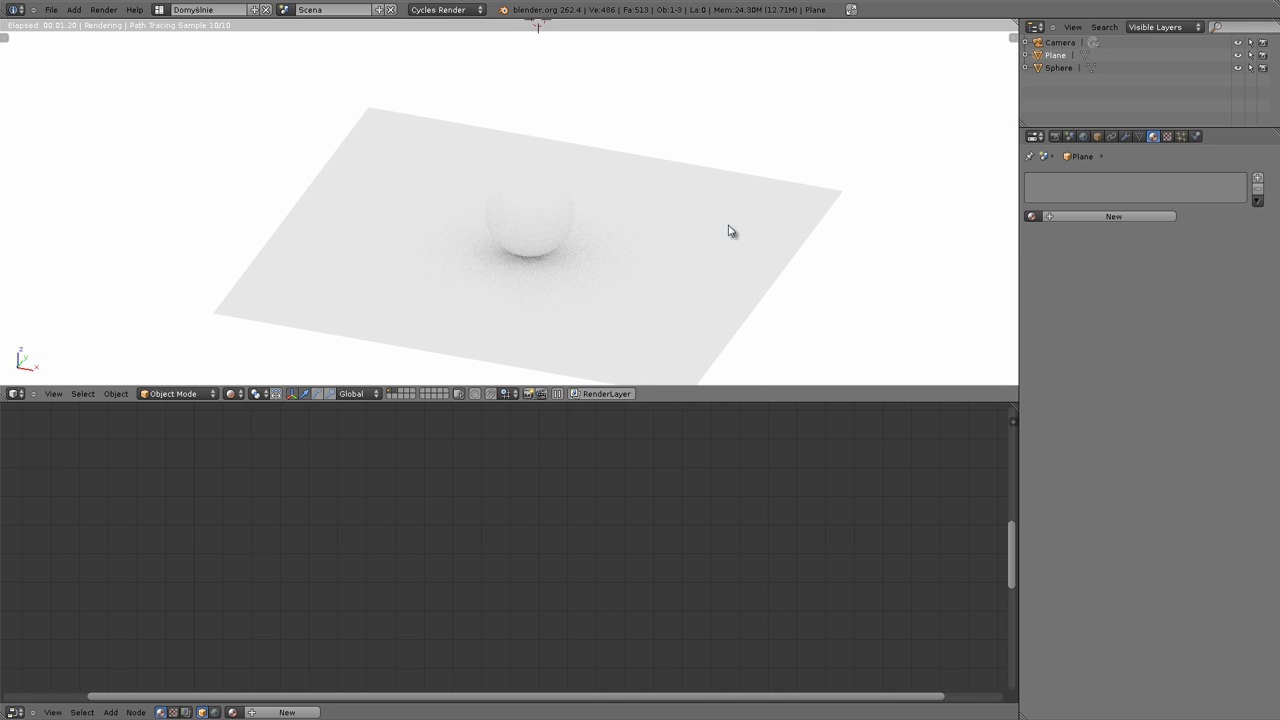
pyautogui.hotkey('shift', 'd')
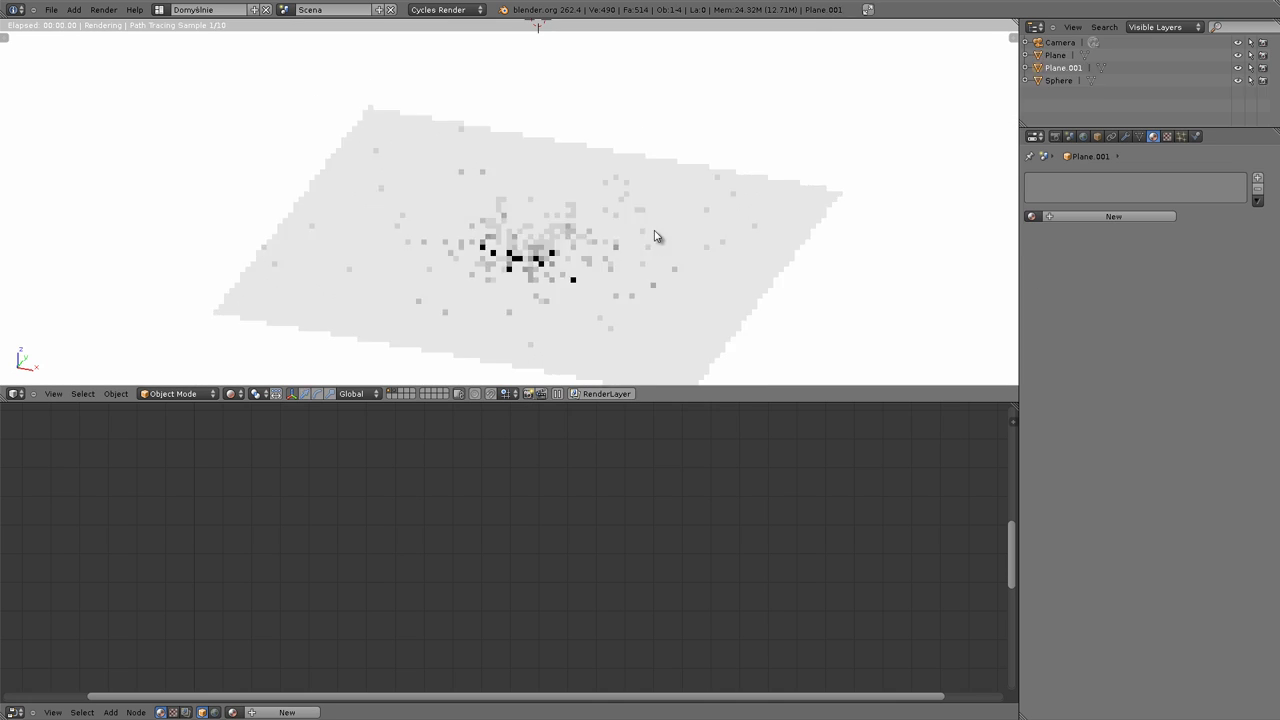
pyautogui.press('r')
pyautogui.press('y')
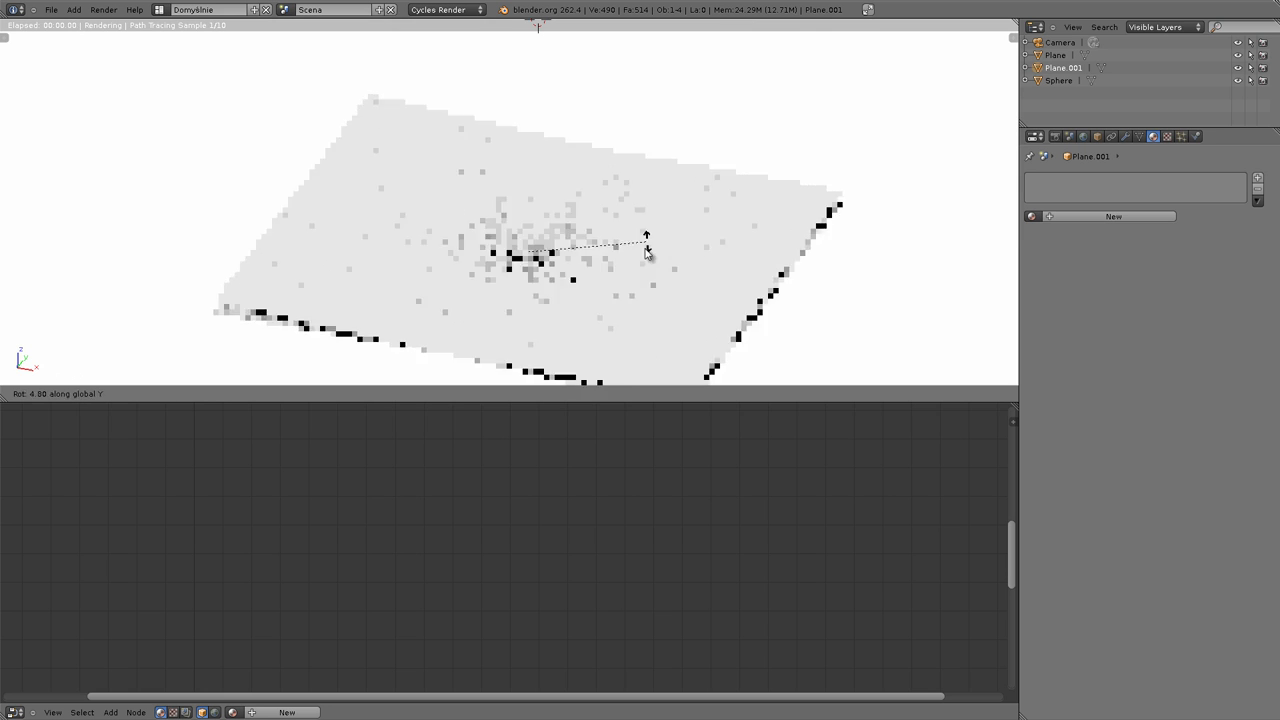
pyautogui.click(553, 375)
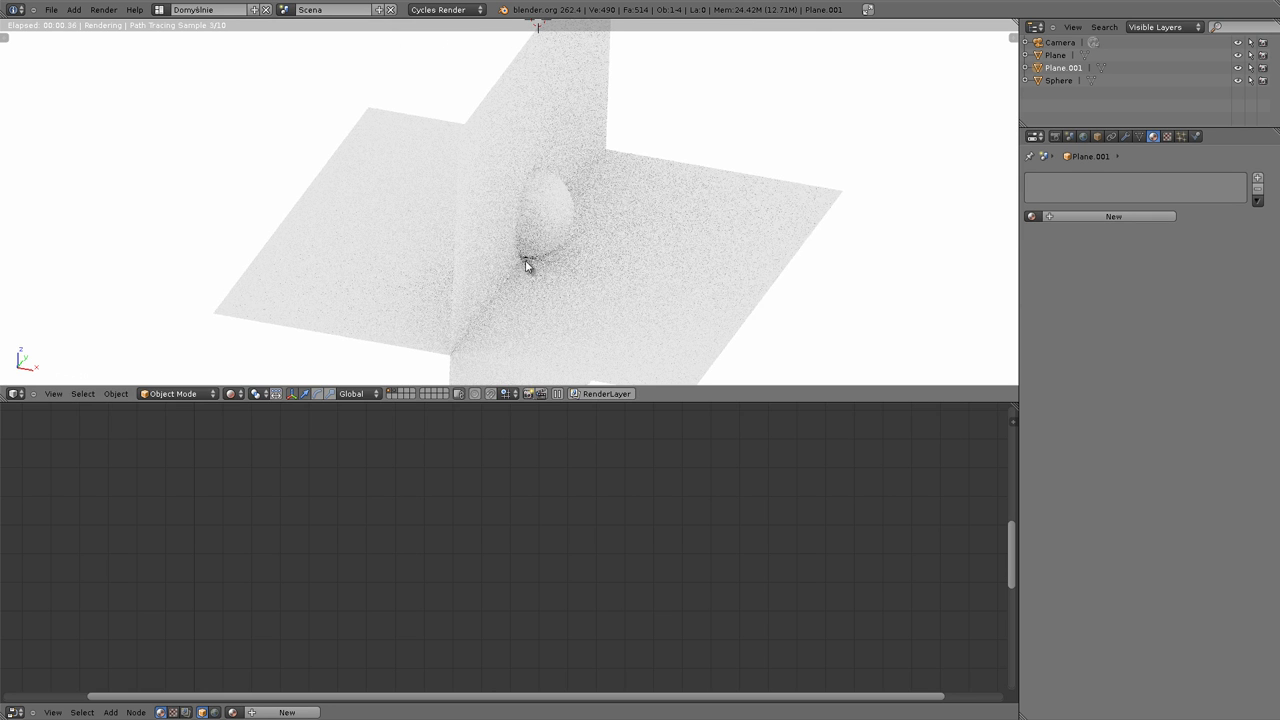
# Slide the upright copy along X beside the sphere to form crossed planes.
pyautogui.press('g')
pyautogui.press('x')
pyautogui.press('Return')
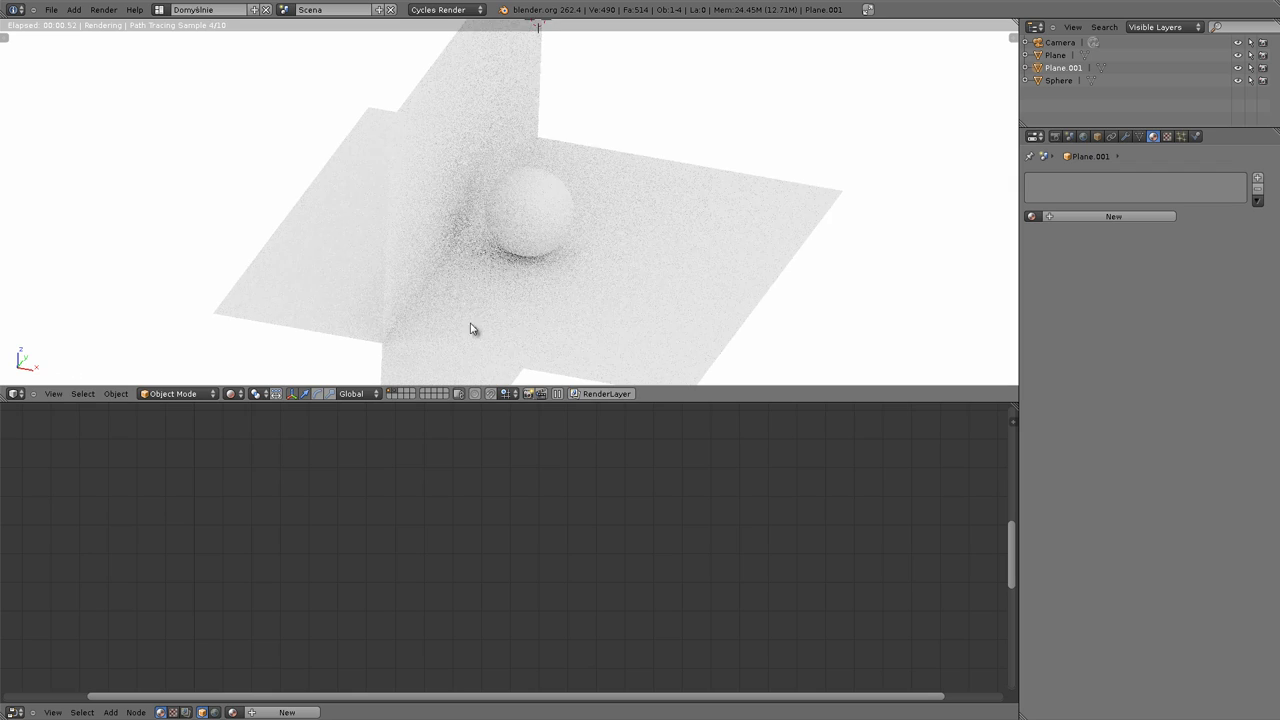
pyautogui.moveTo(436, 298); pyautogui.dragTo(471, 240, button='middle')
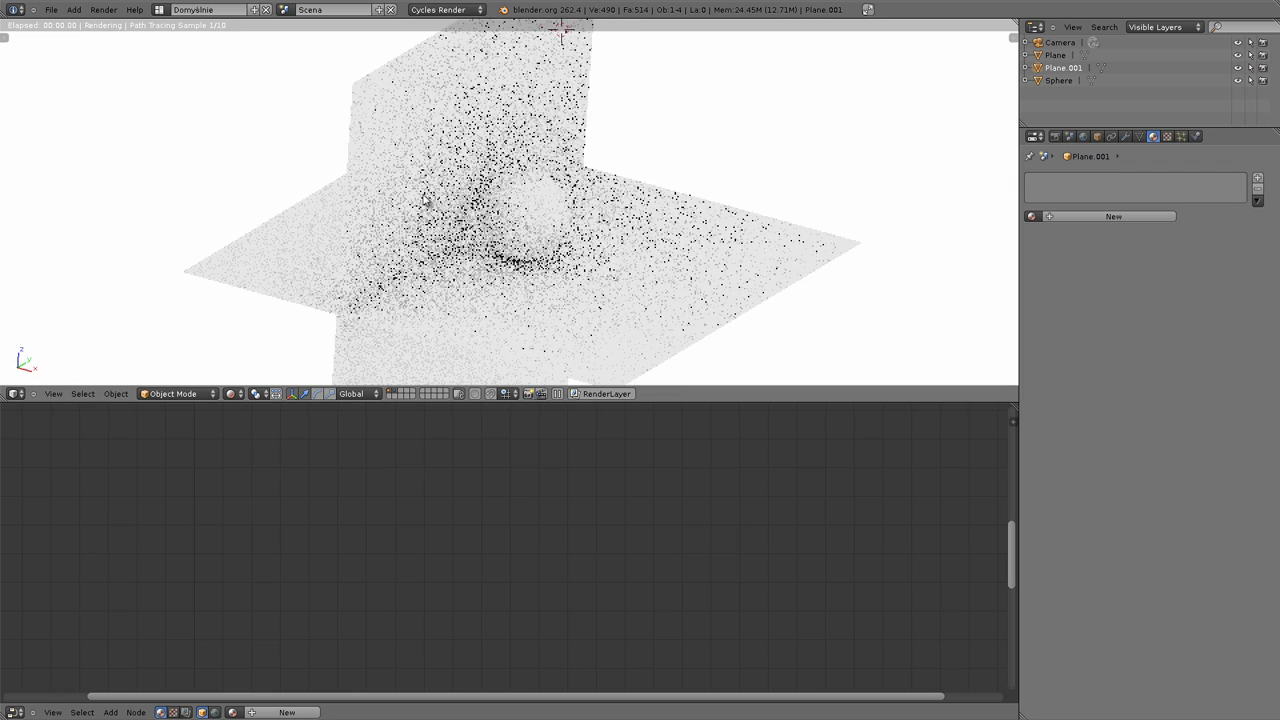
pyautogui.scroll(1, 460, 250)
pyautogui.scroll(2, 430, 265)
pyautogui.scroll(2, 380, 292)
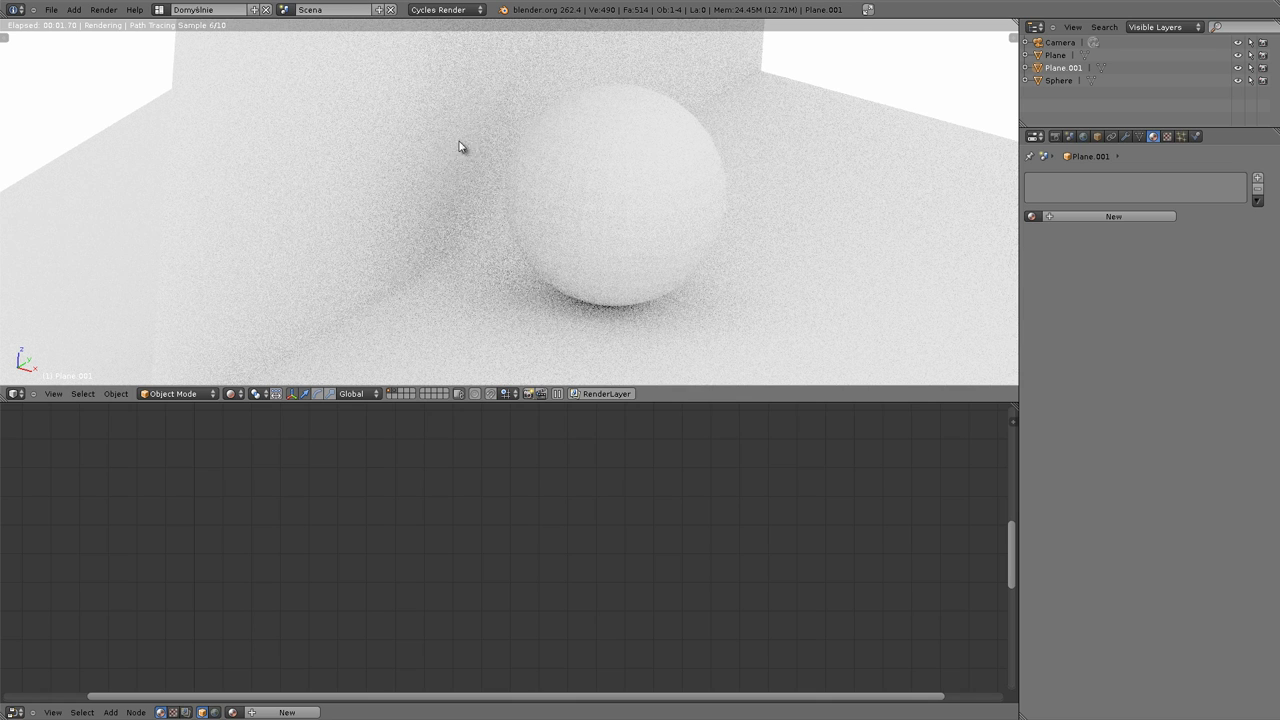
# Duplicate the sphere and stack the copy vertically on top of it.
pyautogui.rightClick(617, 209)
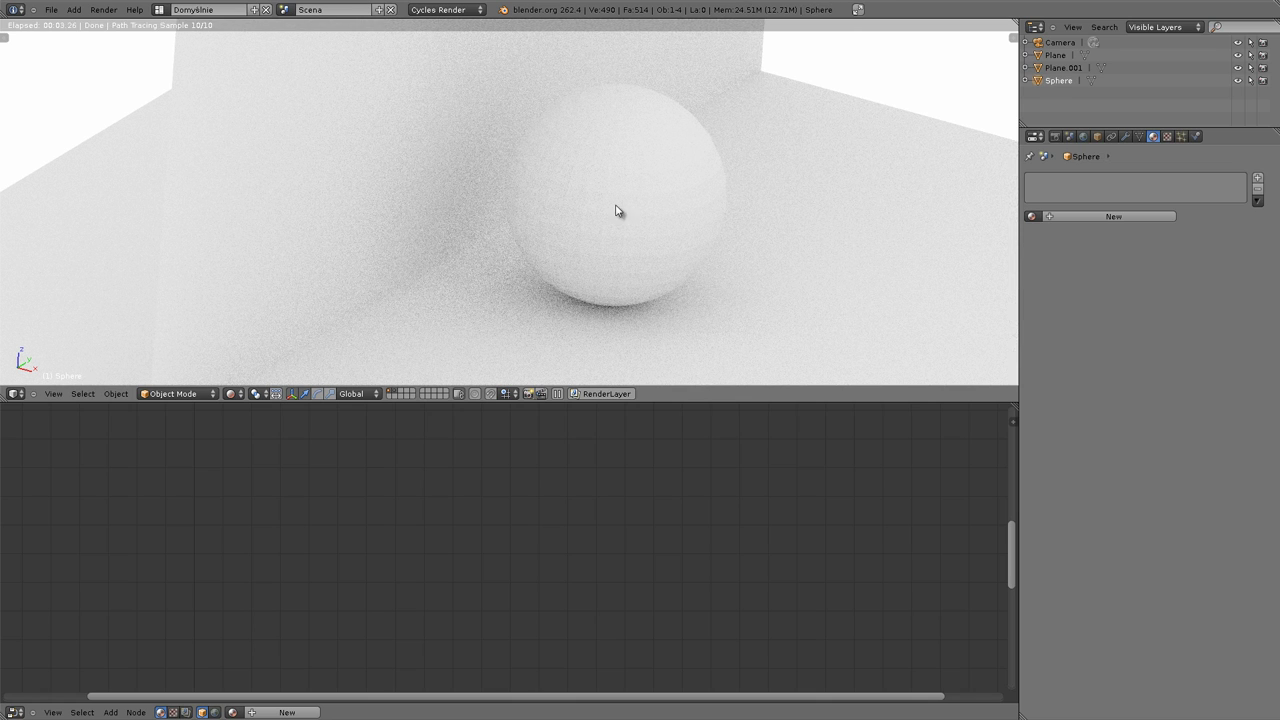
pyautogui.hotkey('shift', 'd')
pyautogui.press('z')
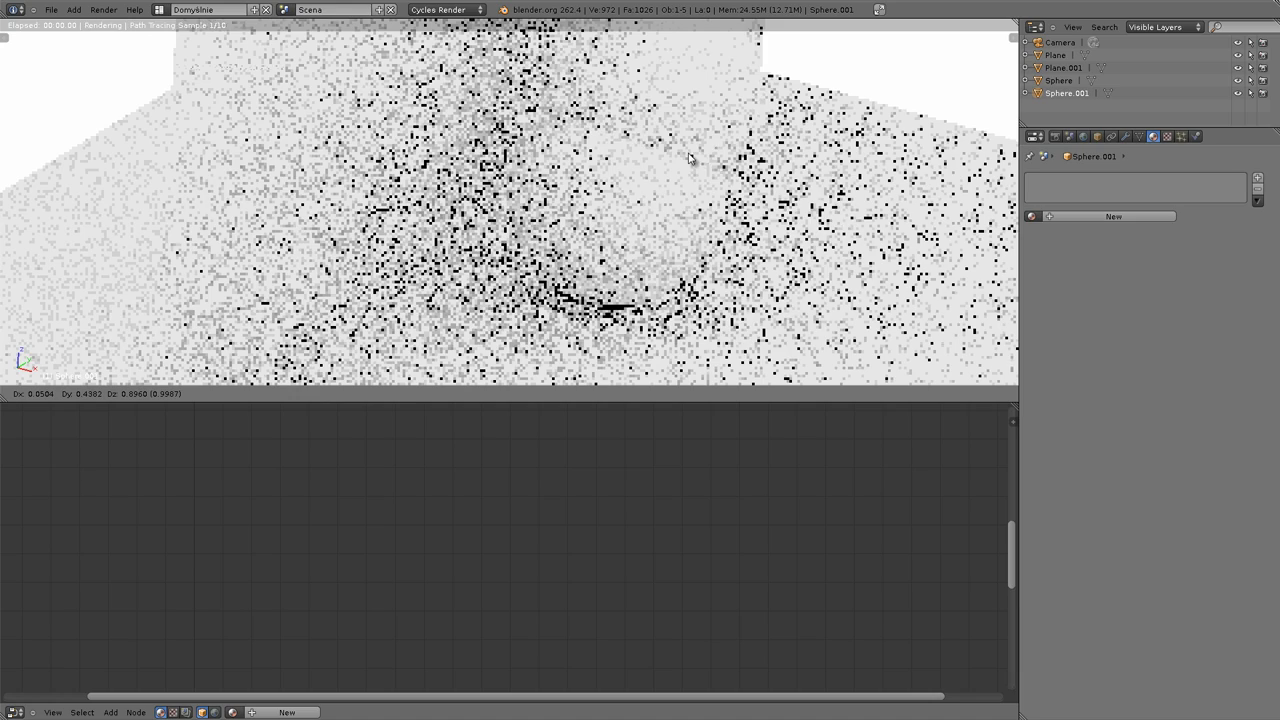
pyautogui.click(660, 100)
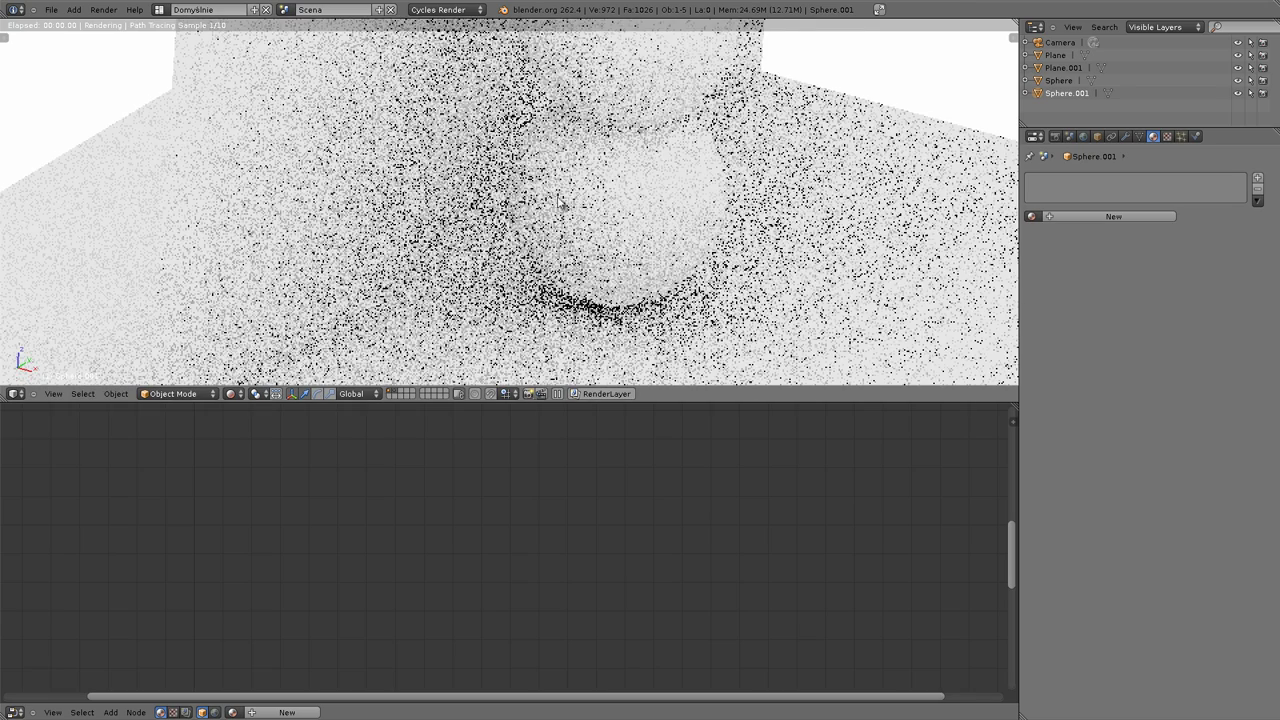
# Duplicate both stacked spheres and place the pair beside the first stack.
pyautogui.keyDown('shift'); pyautogui.rightClick(621, 230); pyautogui.keyUp('shift')
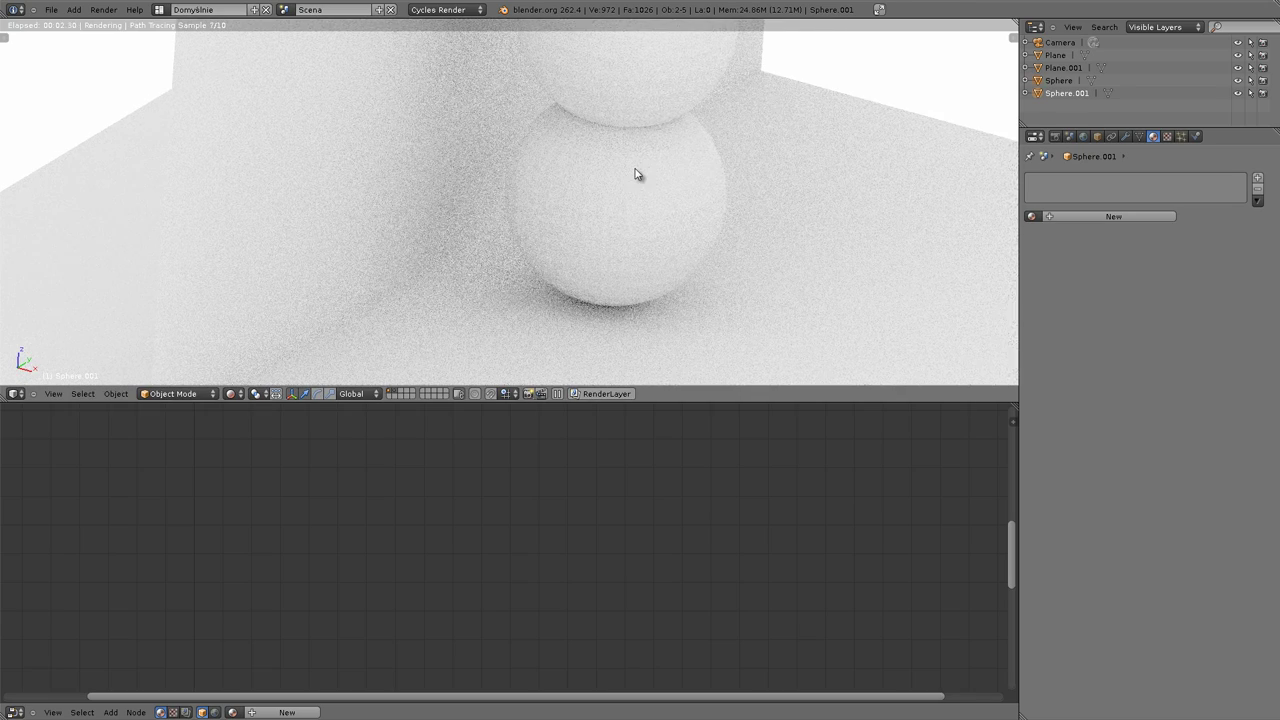
pyautogui.hotkey('shift', 'd')
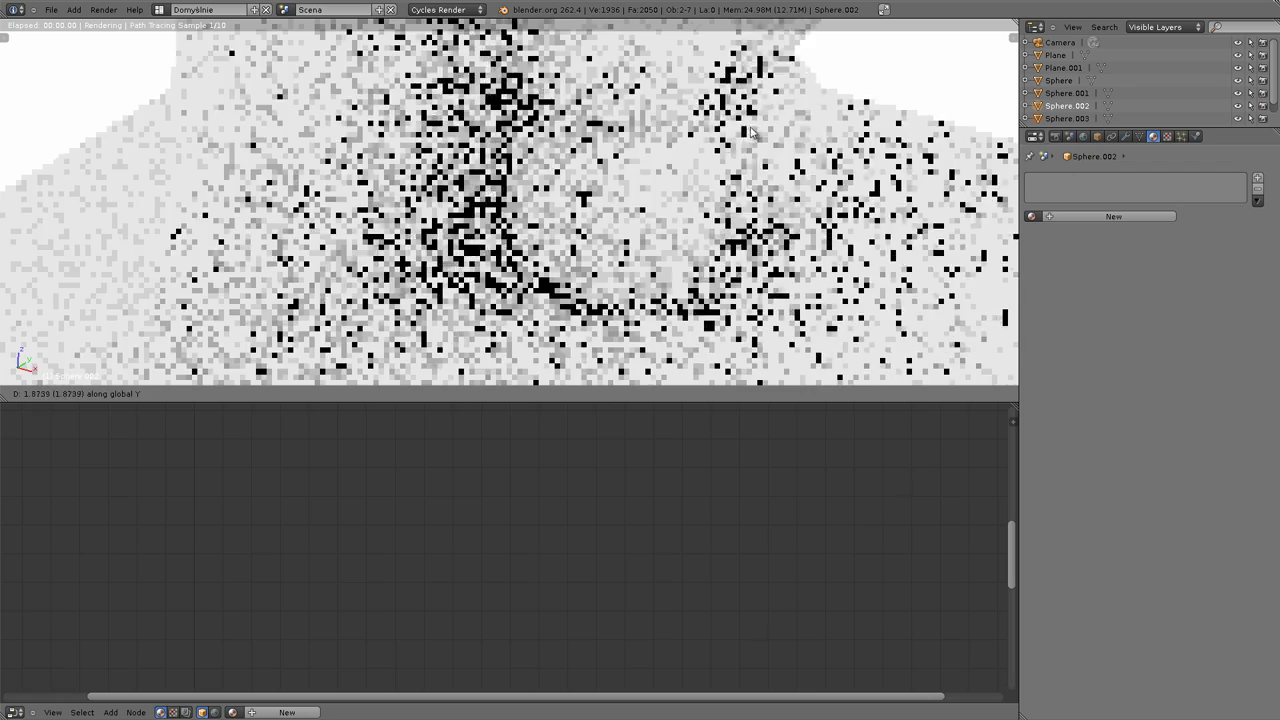
pyautogui.click(665, 212)
pyautogui.moveTo(517, 128)
pyautogui.mouseDown(button='middle')
pyautogui.moveTo(686, 245)
pyautogui.moveTo(548, 222)
pyautogui.mouseUp(button='middle')
pyautogui.scroll(-4, 556, 228)
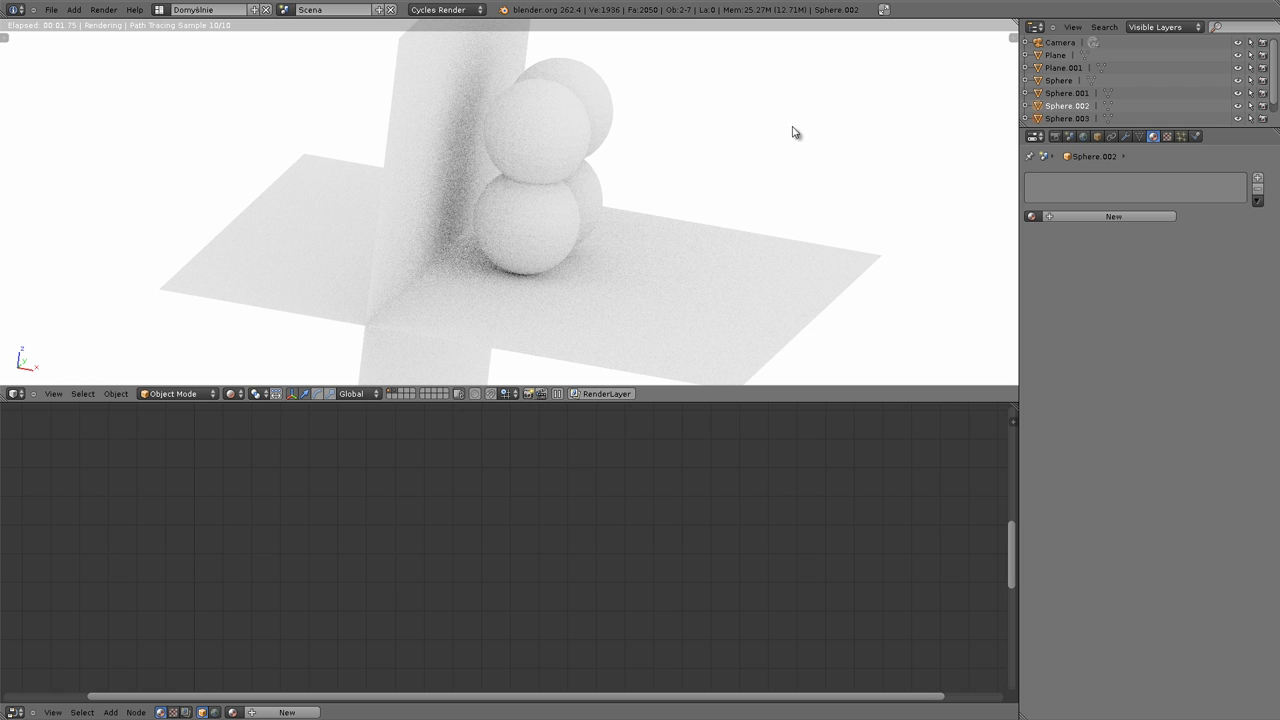
# Set the world colour to pale lavender.
pyautogui.click(1084, 139)
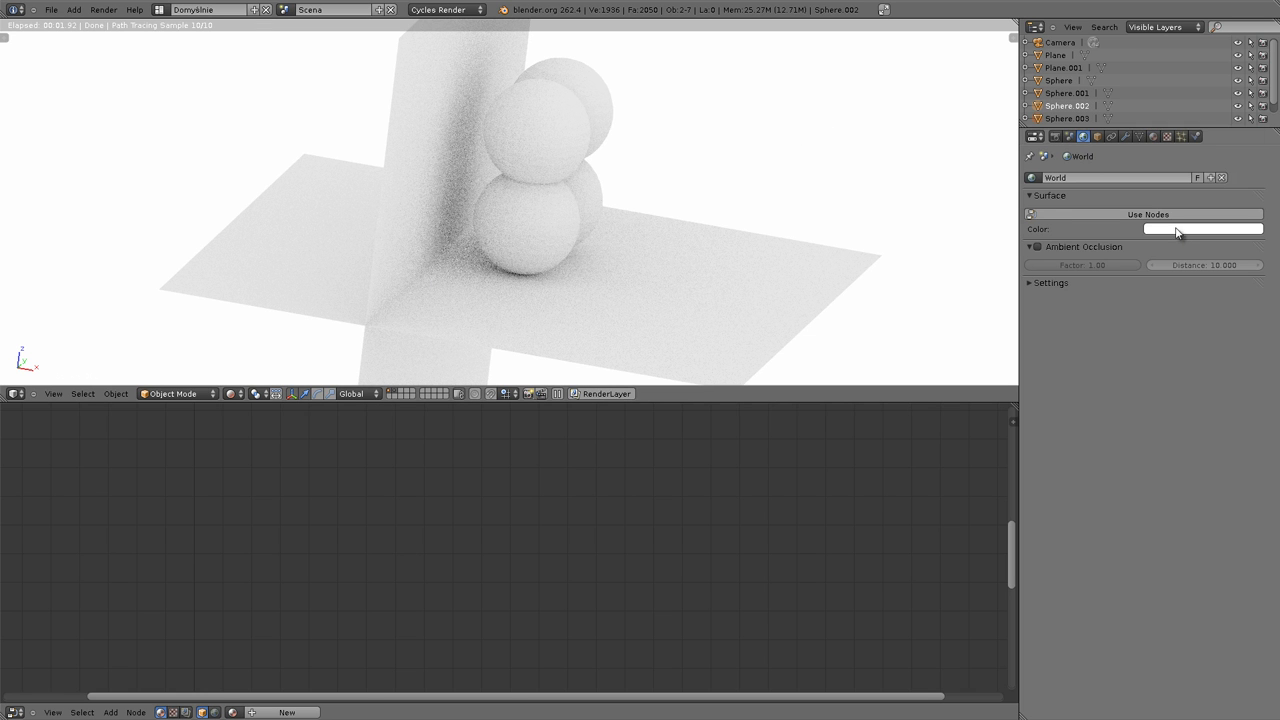
pyautogui.click(1176, 233)
pyautogui.click(1206, 103)
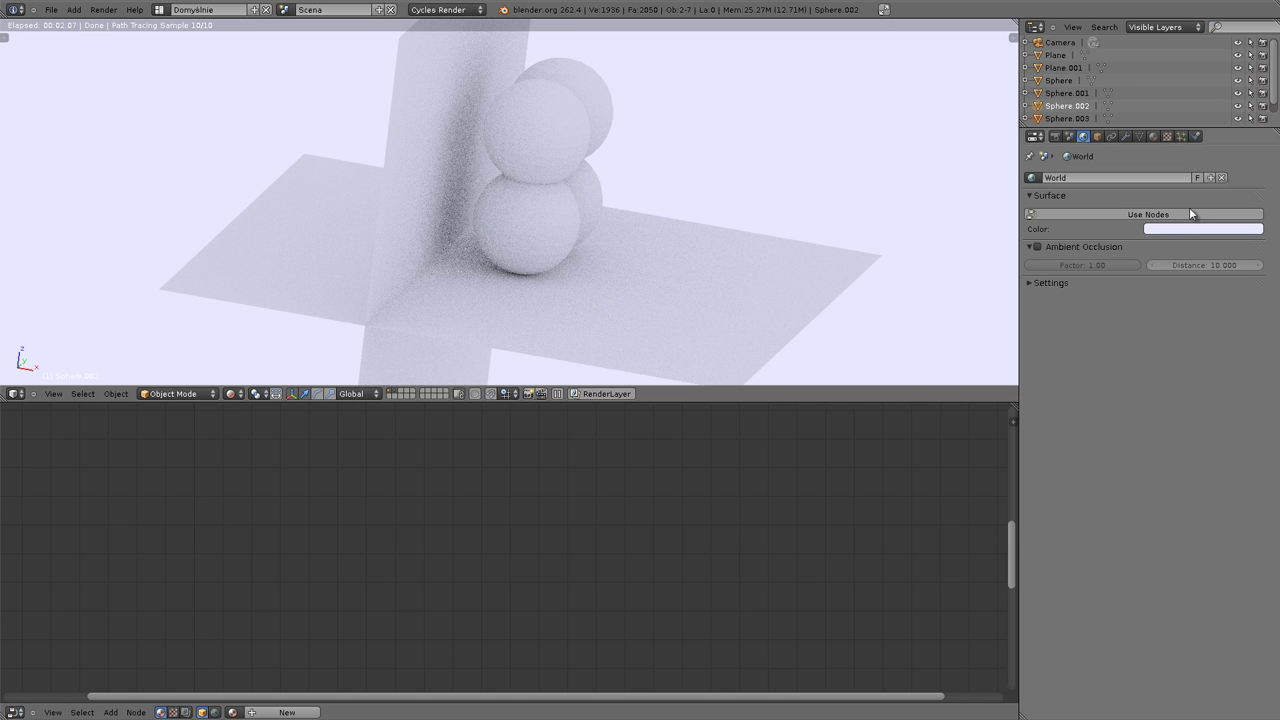
# Enable world nodes with a Background surface at strength 2.900.
pyautogui.click(1130, 214)
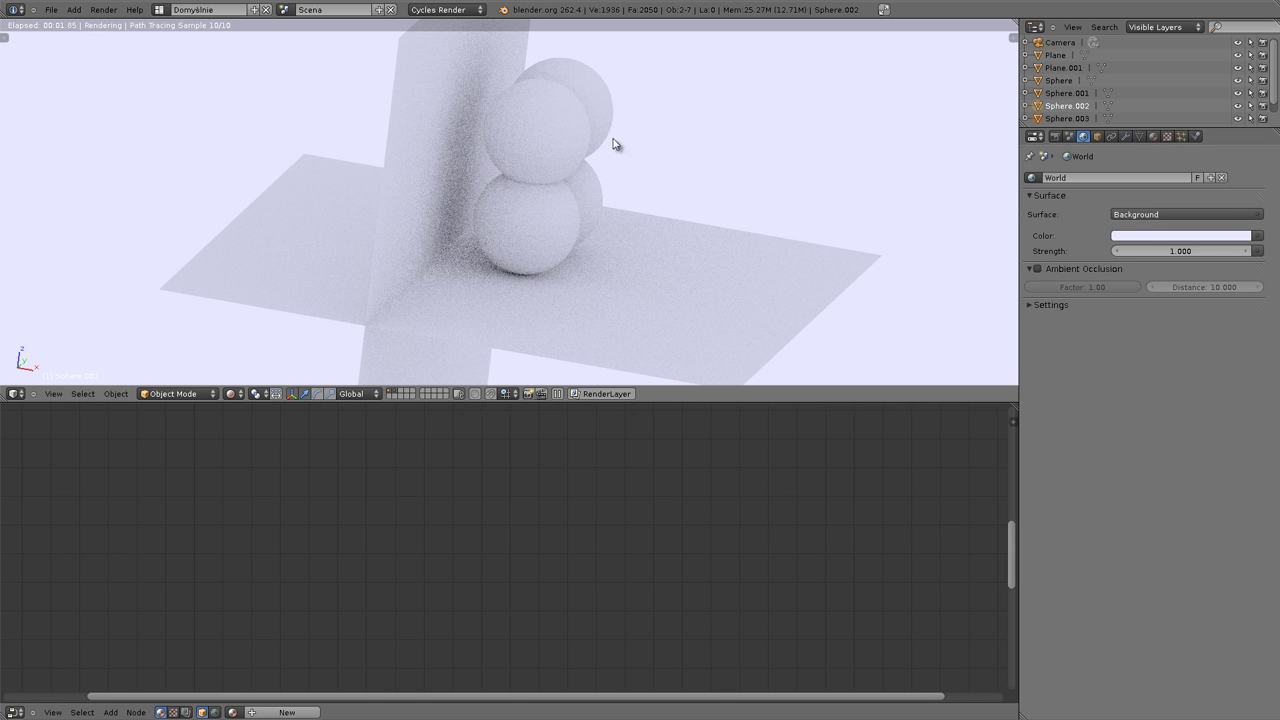
pyautogui.click(1126, 214)
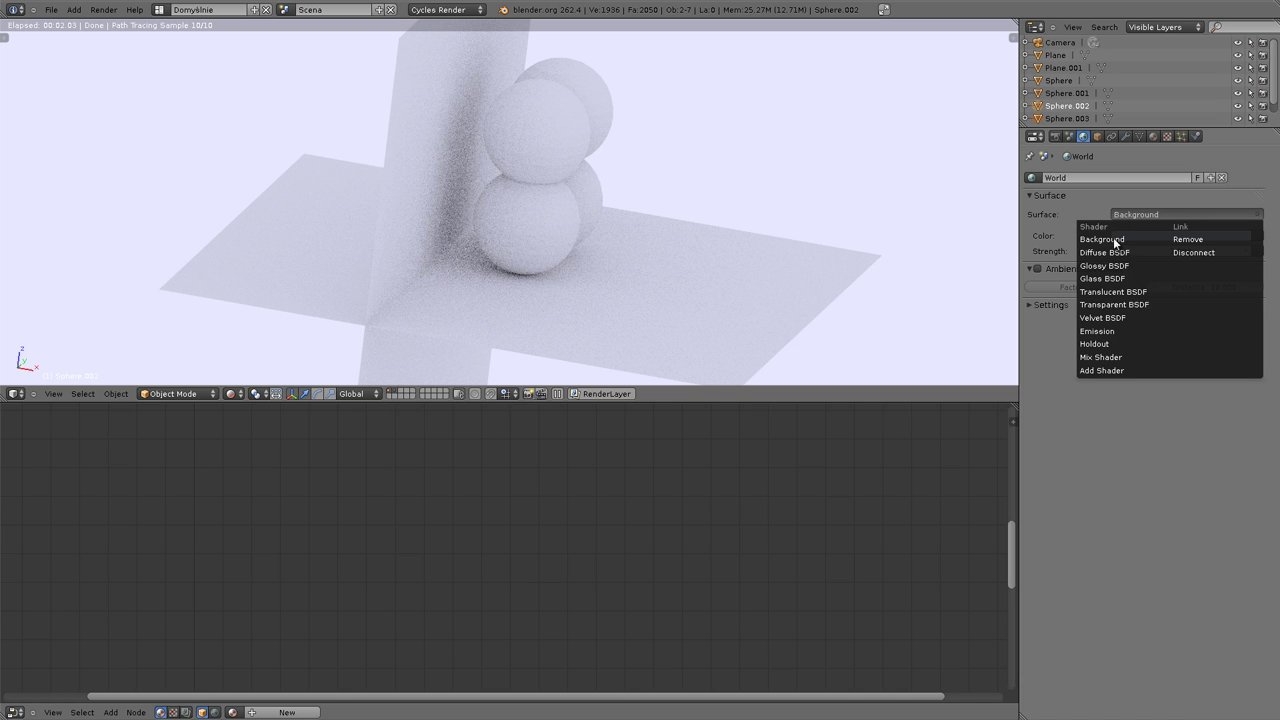
pyautogui.click(1047, 213)
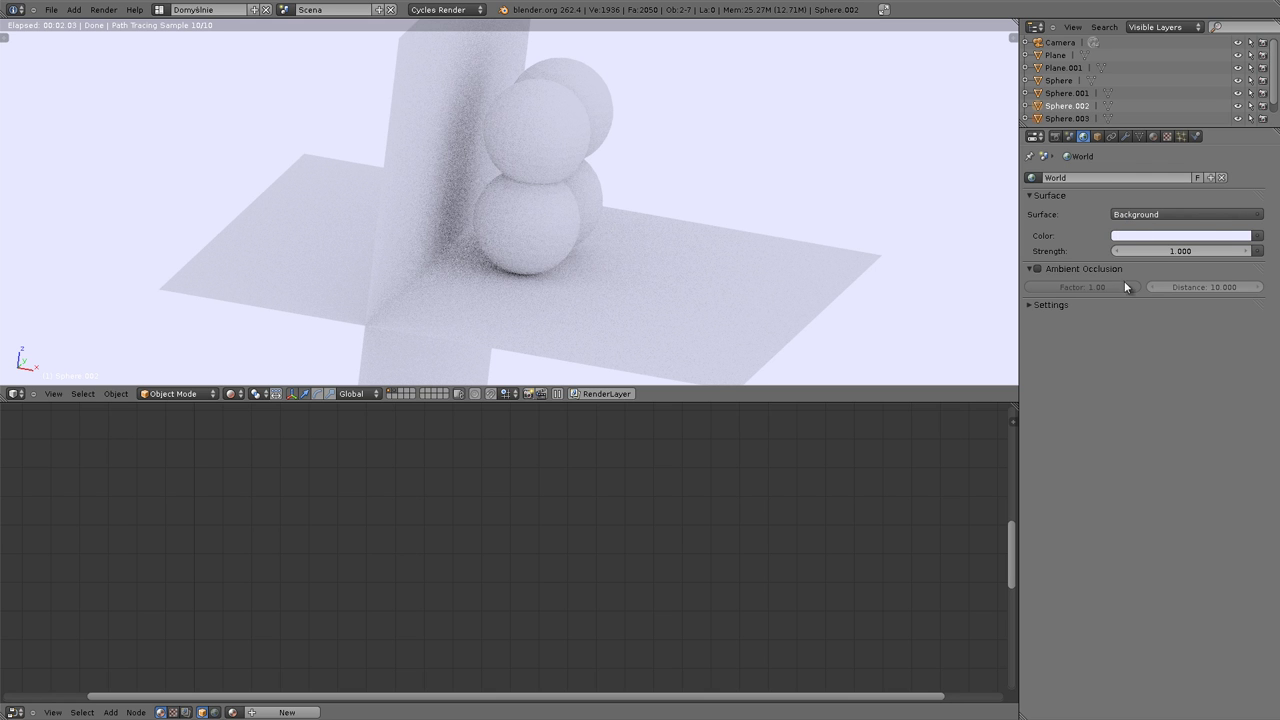
pyautogui.moveTo(1180, 251); pyautogui.dragTo(1250, 251)
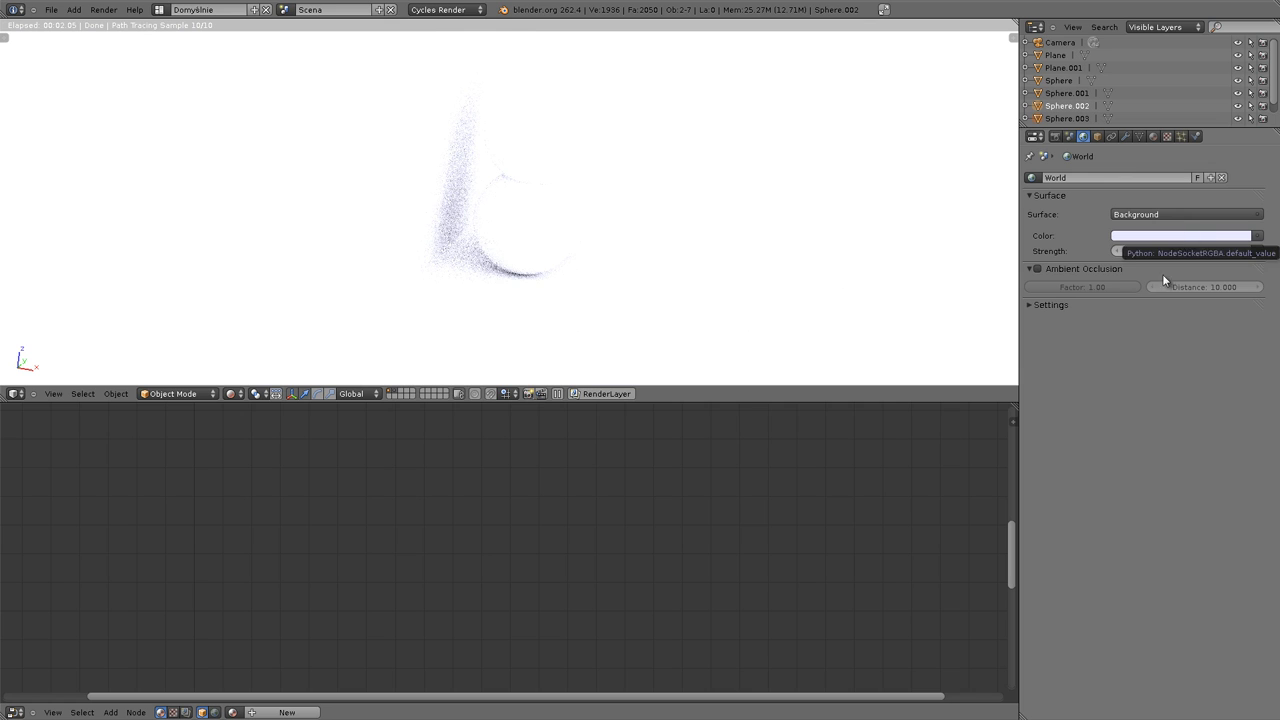
# Darken the world colour to near black and set the world strength to 39.
pyautogui.click(1221, 237)
pyautogui.moveTo(1245, 85); pyautogui.dragTo(1241, 141)
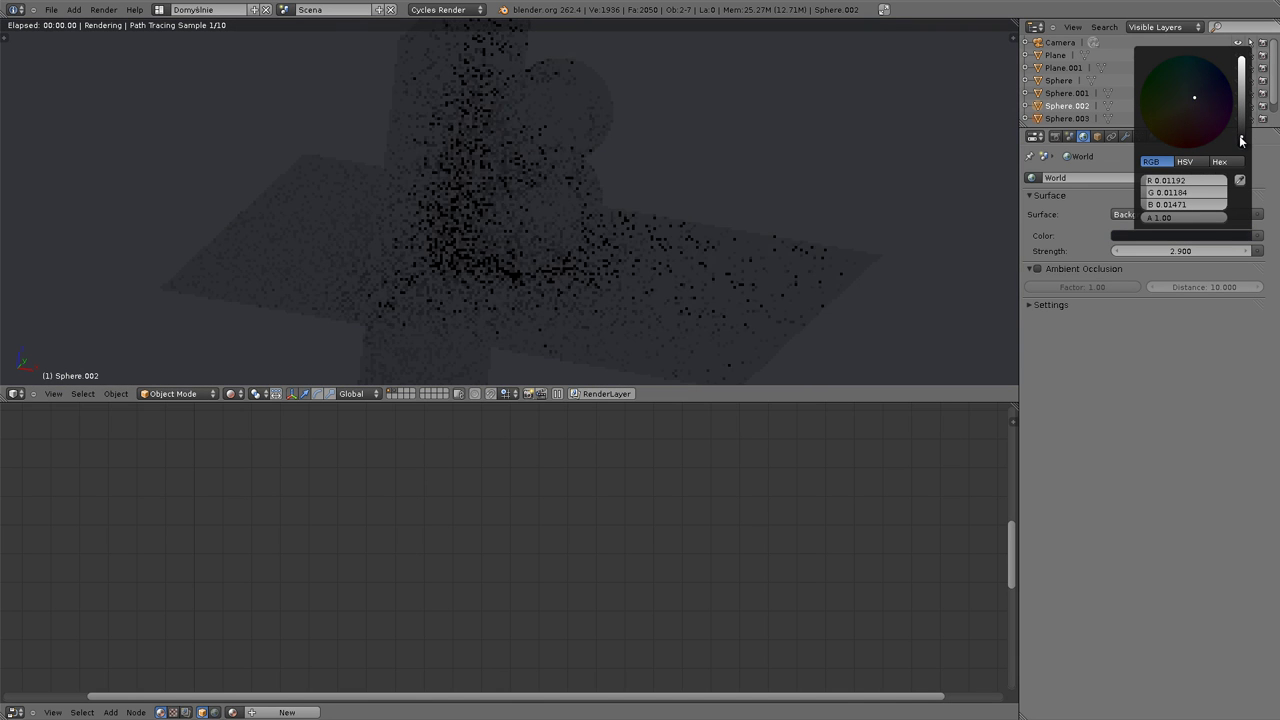
pyautogui.moveTo(1180, 251)
pyautogui.mouseDown()
pyautogui.moveTo(1240, 251)
pyautogui.moveTo(1178, 258)
pyautogui.mouseUp()
pyautogui.write('21.600')
pyautogui.click(1154, 251)
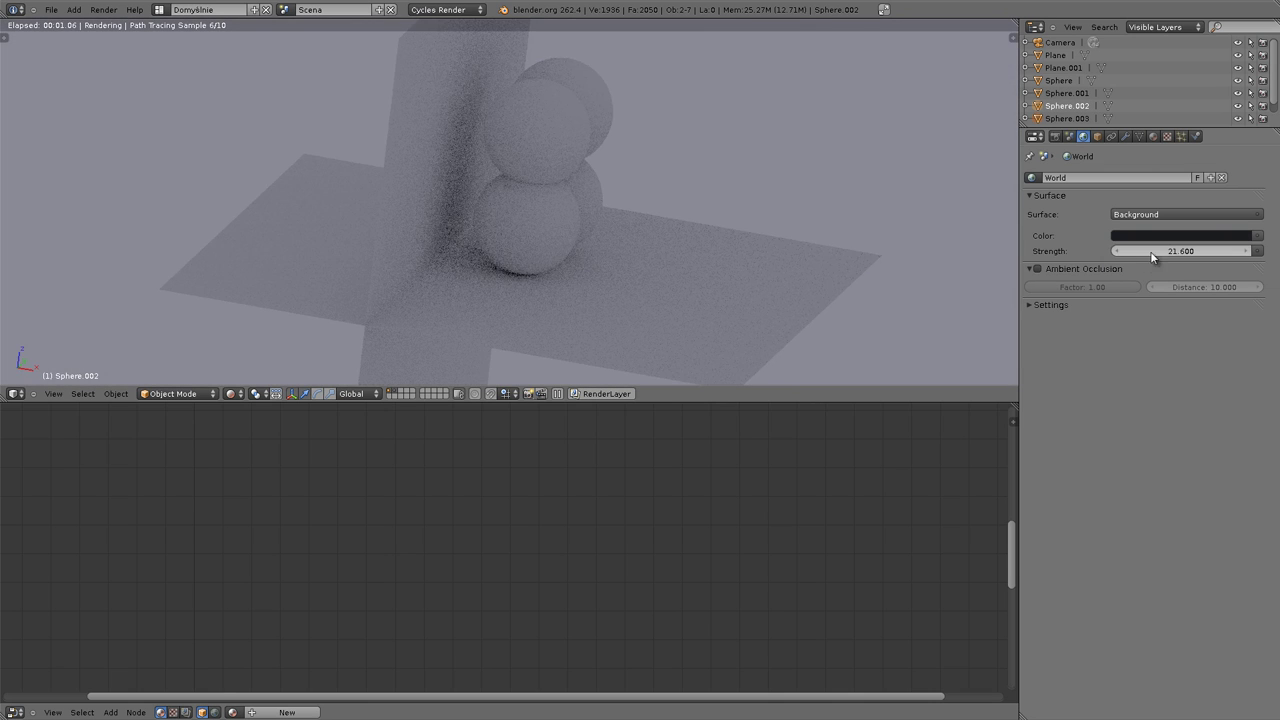
pyautogui.write('39')
pyautogui.press('Return')
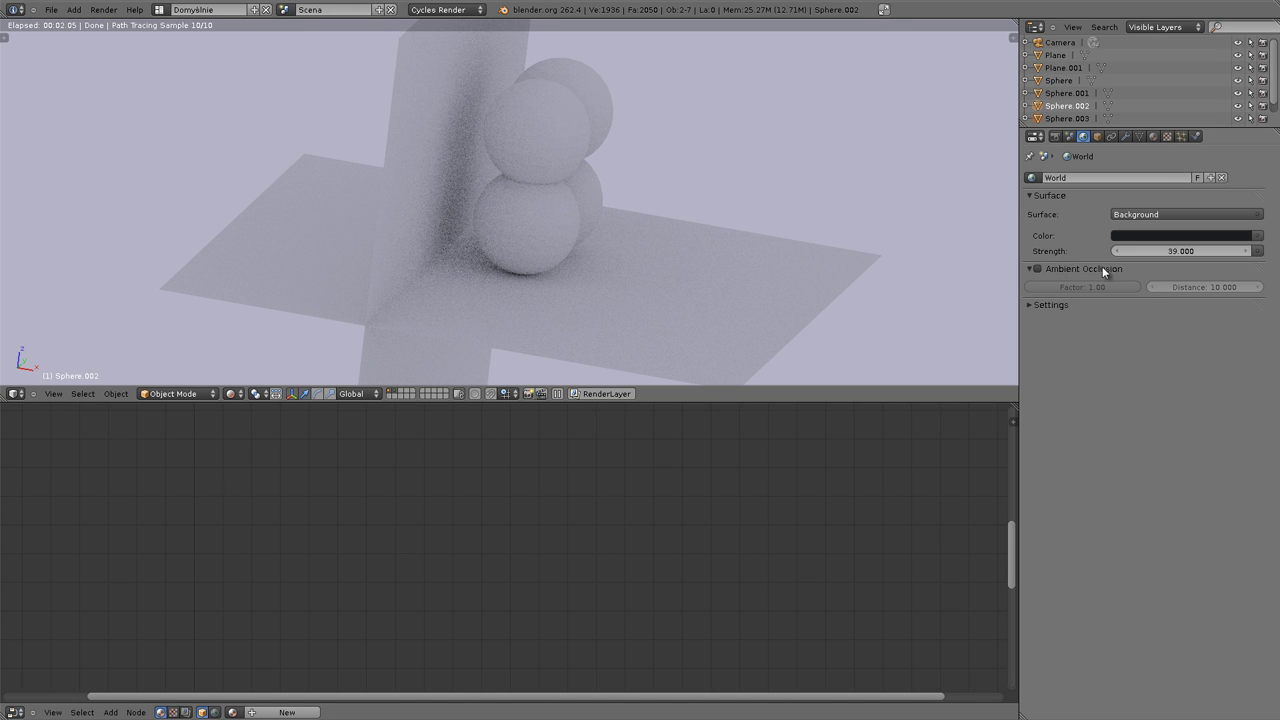
# Turn on ambient occlusion for the world.
pyautogui.click(1036, 267)
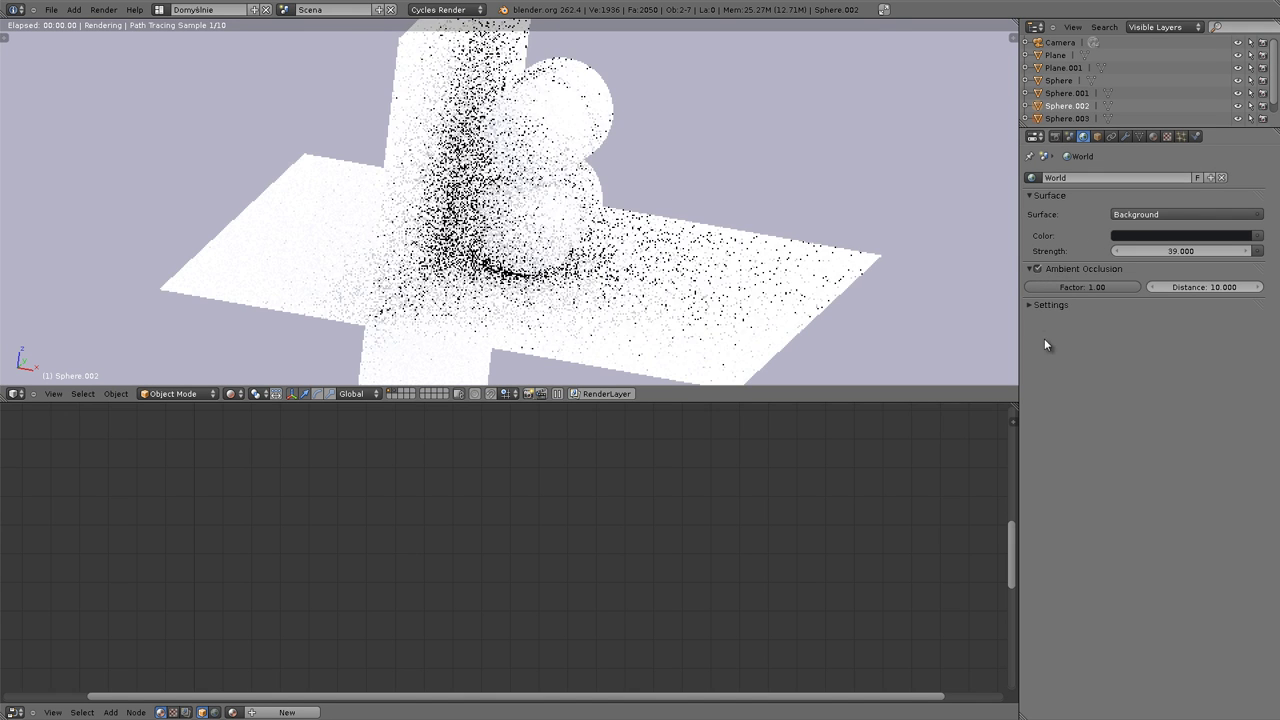
pyautogui.moveTo(471, 194)
pyautogui.mouseDown(button='middle')
pyautogui.moveTo(657, 325)
pyautogui.moveTo(686, 309)
pyautogui.mouseUp(button='middle')
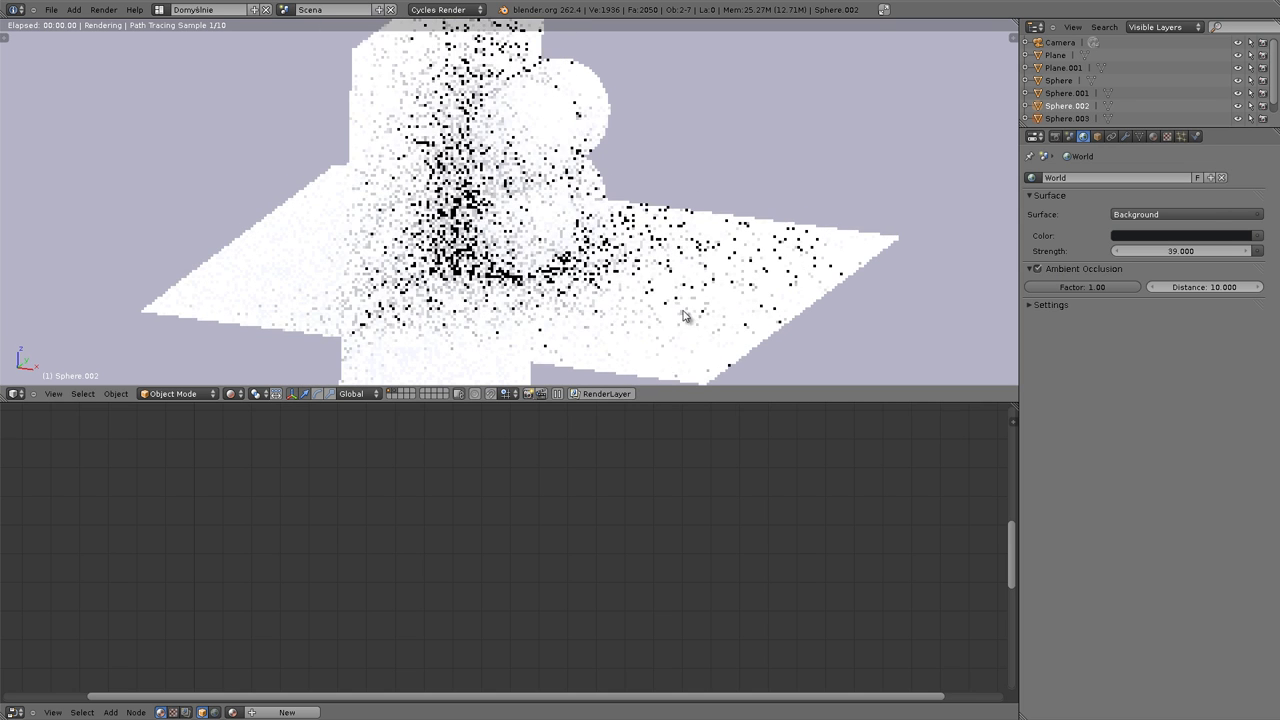
pyautogui.moveTo(474, 230); pyautogui.dragTo(468, 208, button='middle')
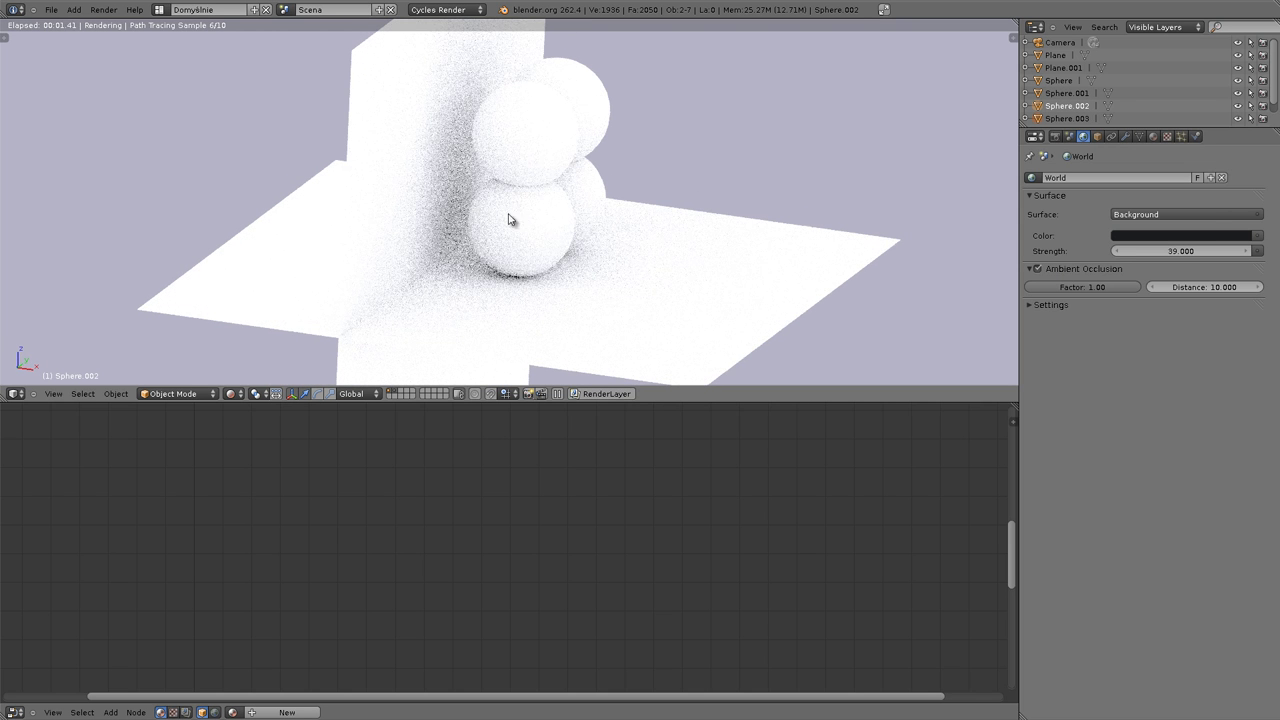
# Set the ambient occlusion factor to 0.21 and its distance to 78.900.
pyautogui.moveTo(1076, 287)
pyautogui.mouseDown()
pyautogui.moveTo(1074, 334)
pyautogui.moveTo(1057, 290)
pyautogui.mouseUp()
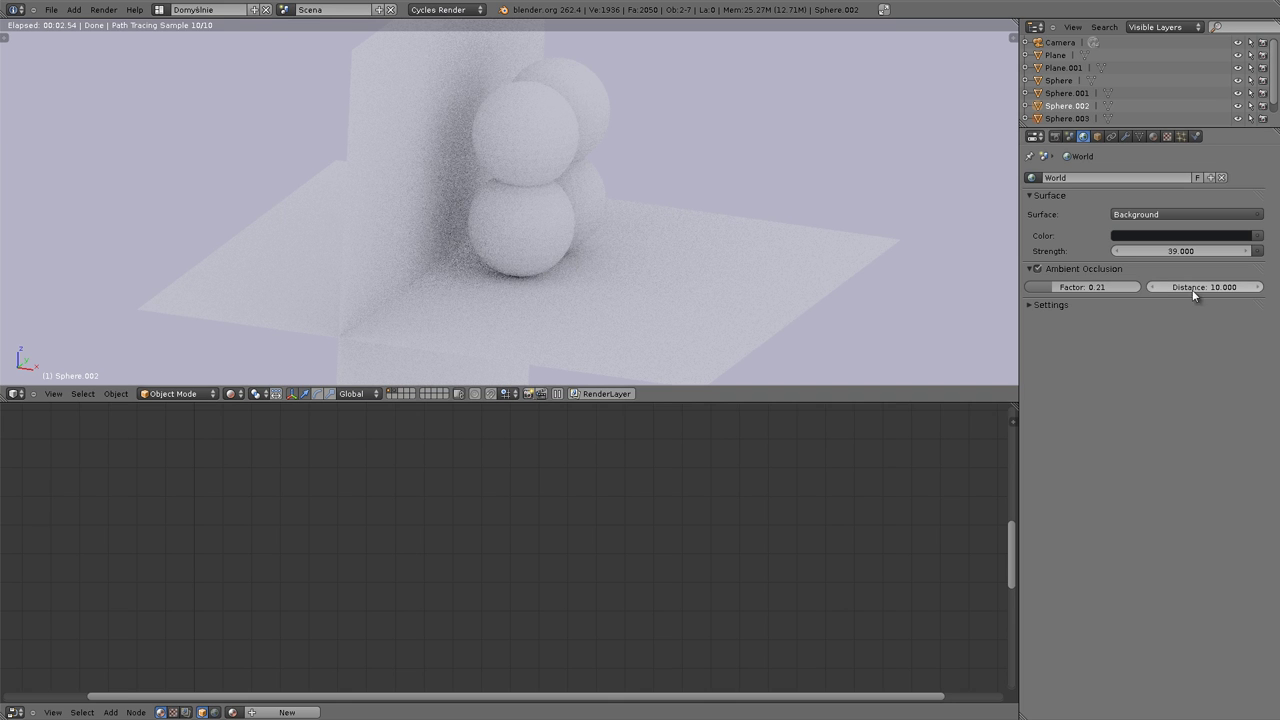
pyautogui.moveTo(1200, 287); pyautogui.dragTo(1161, 339)
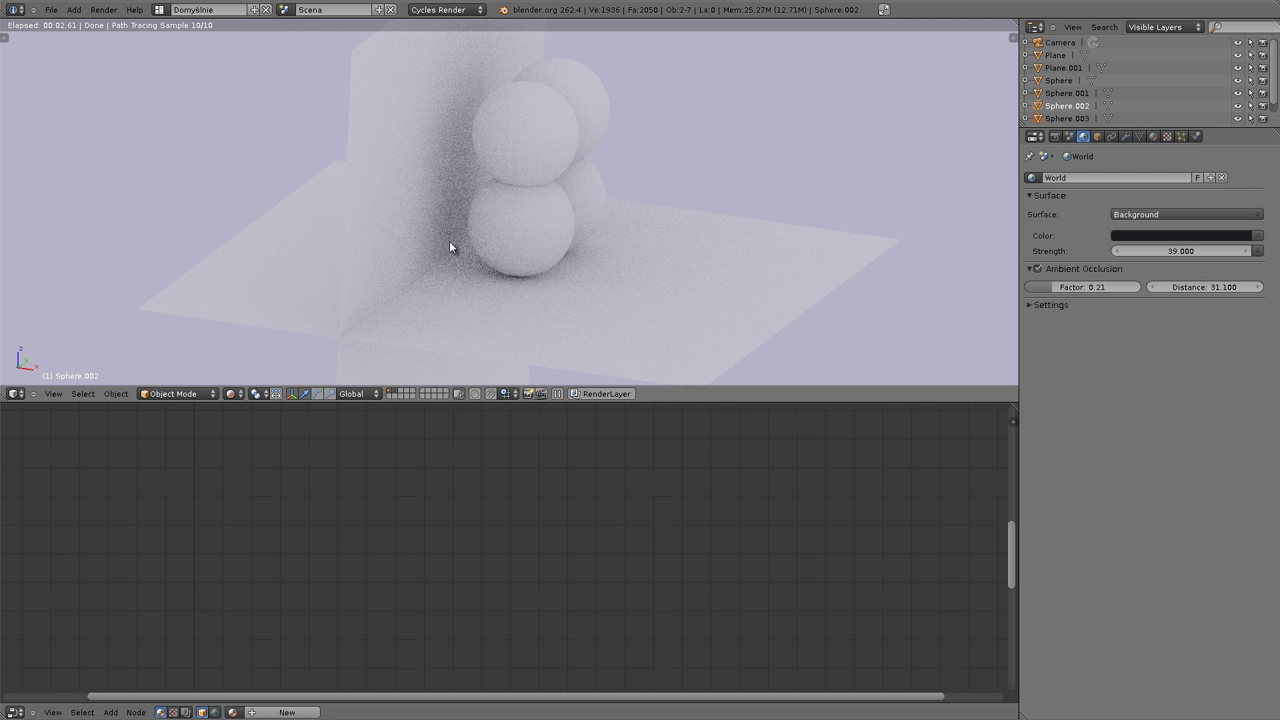
pyautogui.moveTo(1193, 287); pyautogui.dragTo(1216, 305)
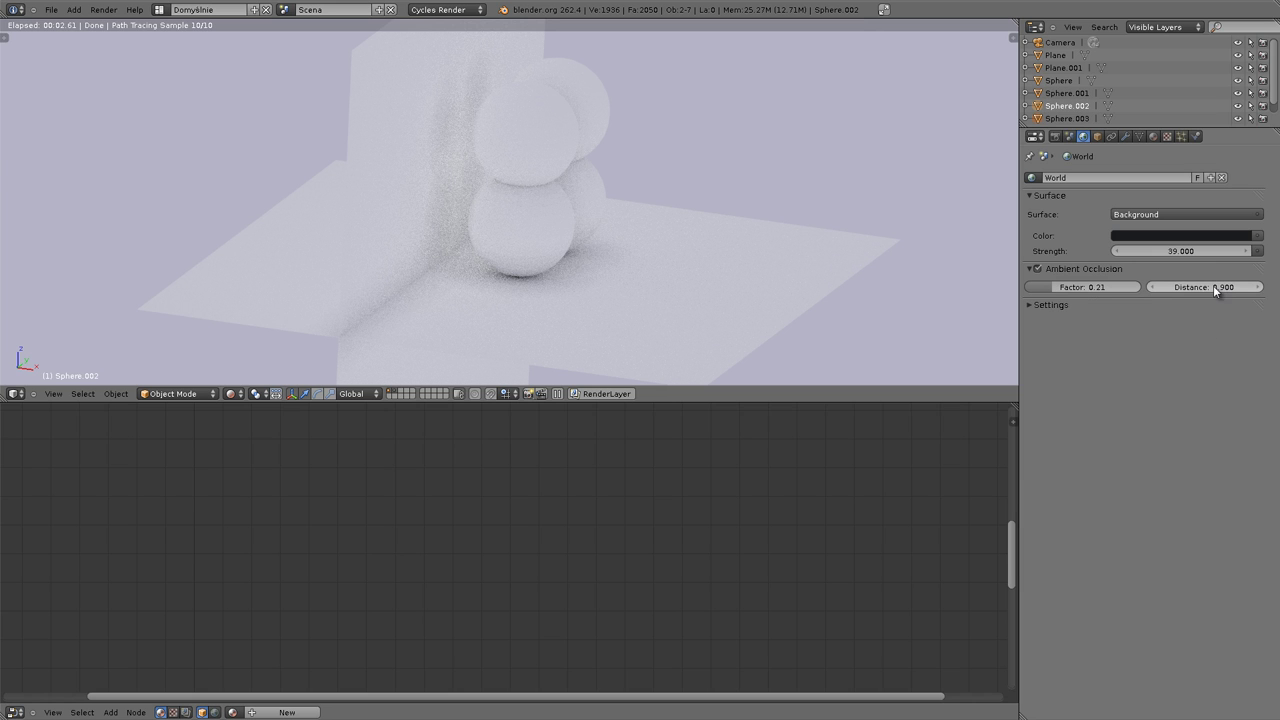
pyautogui.moveTo(1213, 287)
pyautogui.mouseDown()
pyautogui.moveTo(1260, 287)
pyautogui.moveTo(1200, 290)
pyautogui.mouseUp()
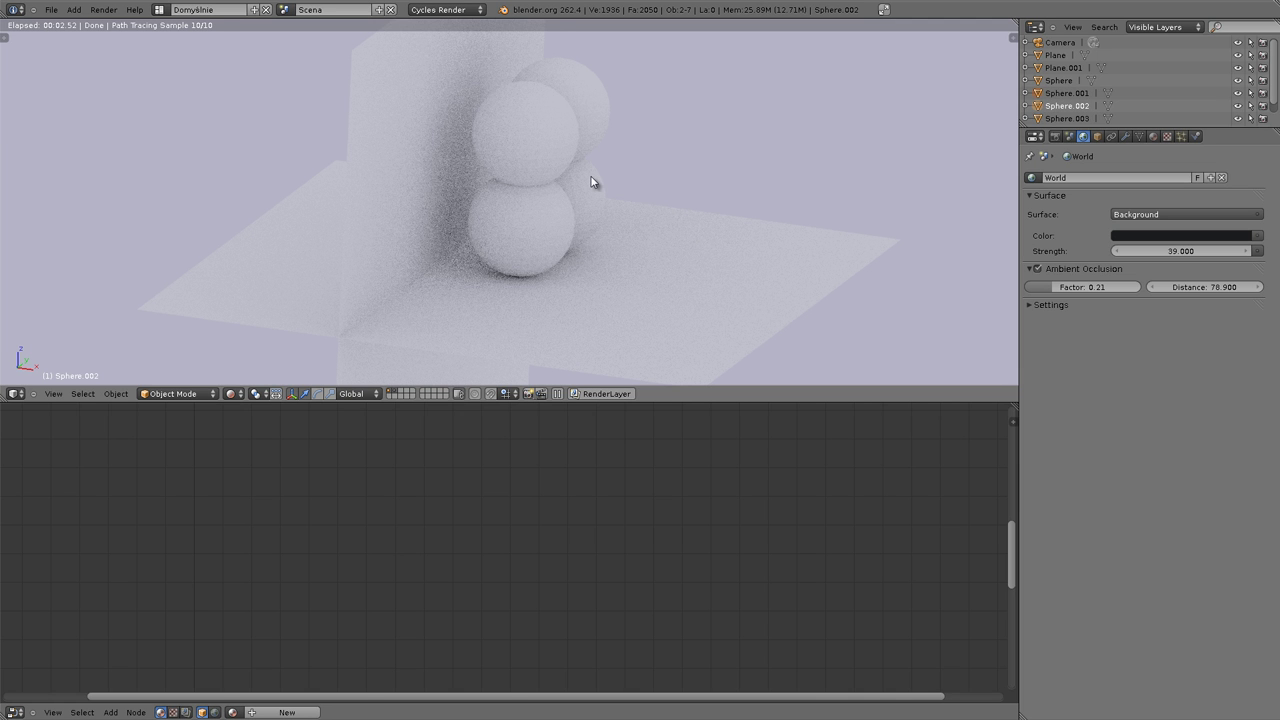
# Duplicate the selected sphere and place the copy off to the right.
pyautogui.hotkey('shift', 'd')
pyautogui.click(797, 351)
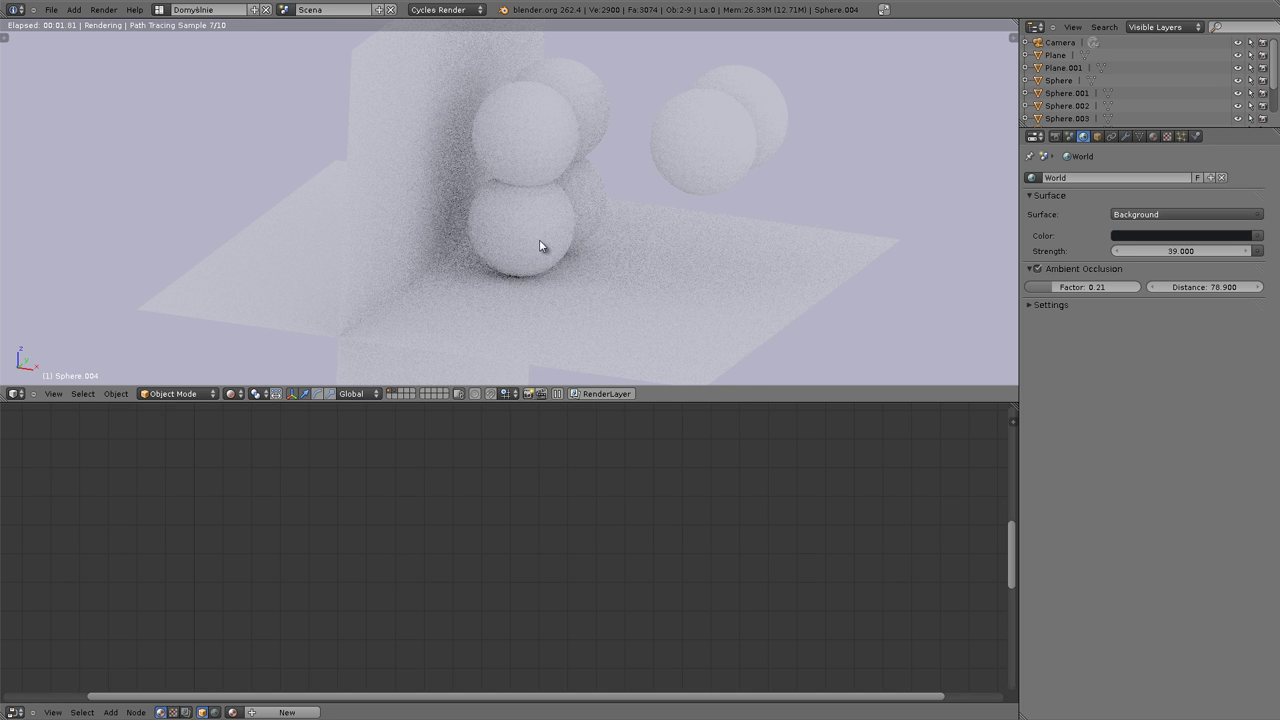
pyautogui.moveTo(540, 291)
pyautogui.mouseDown(button='middle')
pyautogui.moveTo(475, 193)
pyautogui.moveTo(540, 200)
pyautogui.mouseUp(button='middle')
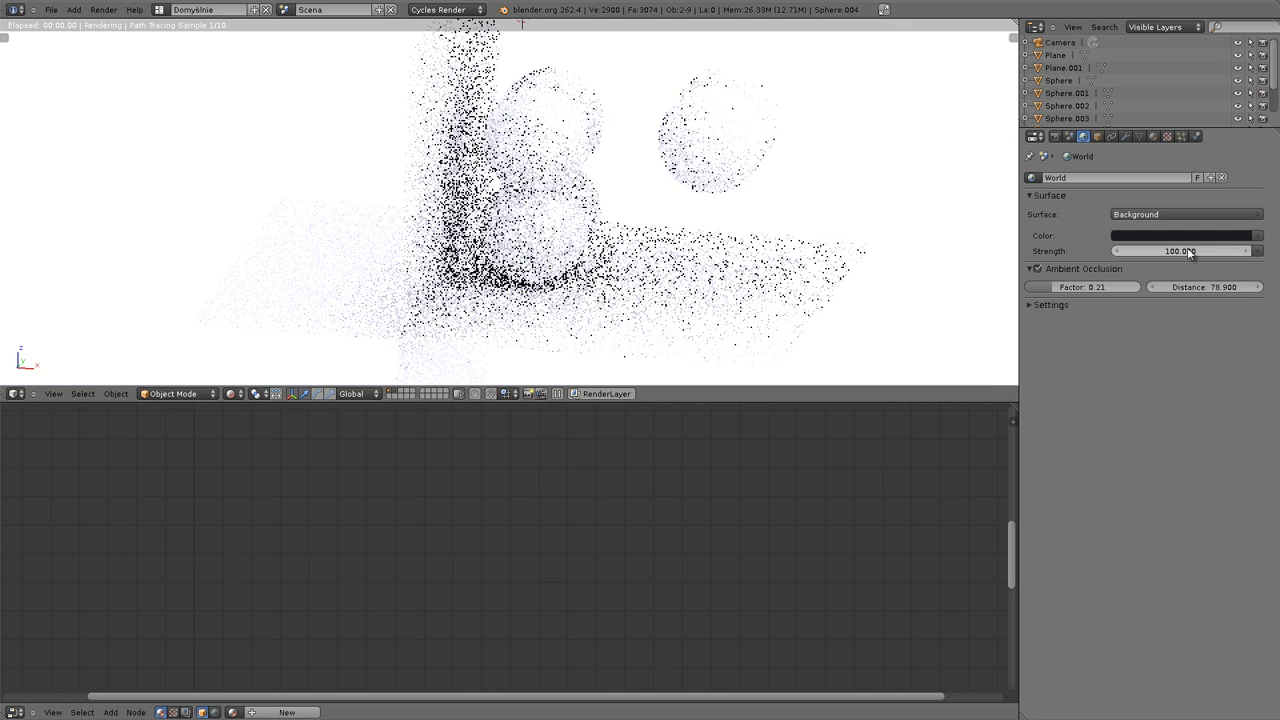
# Lower the world background strength to 1 for a dark backdrop.
pyautogui.moveTo(1187, 251); pyautogui.dragTo(1250, 251)
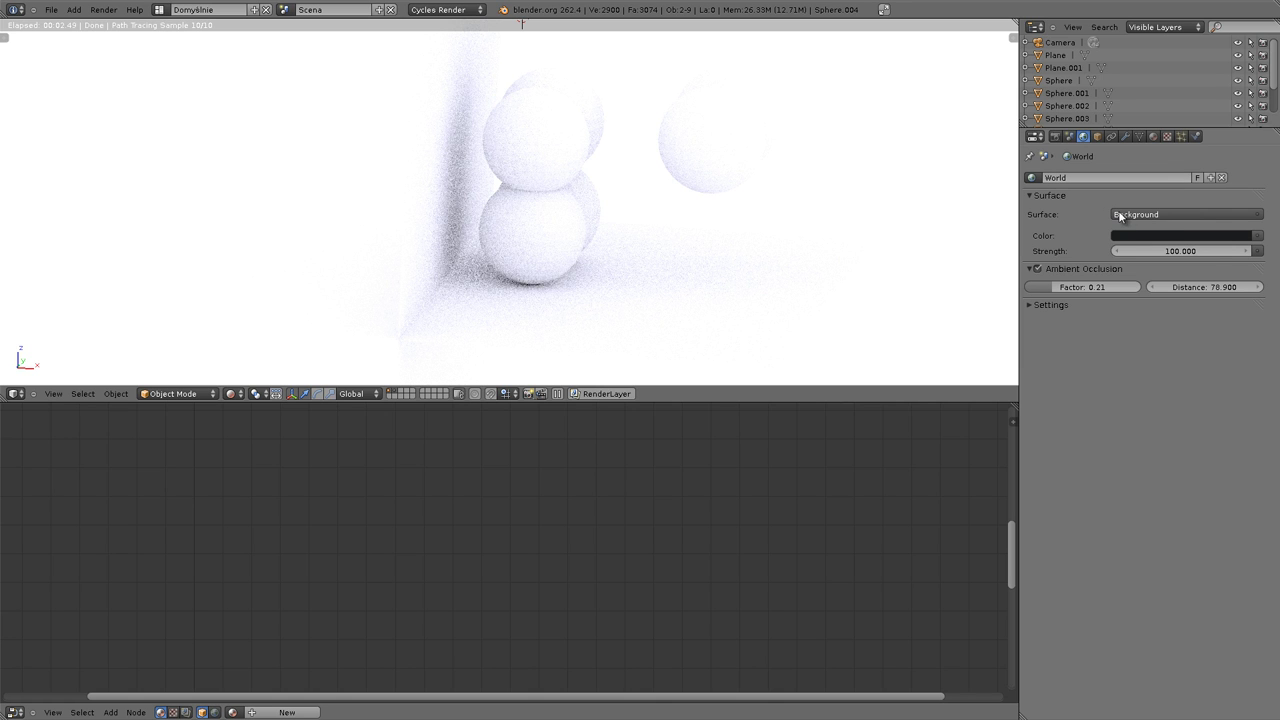
pyautogui.click(1177, 251)
pyautogui.write('1')
pyautogui.press('Return')
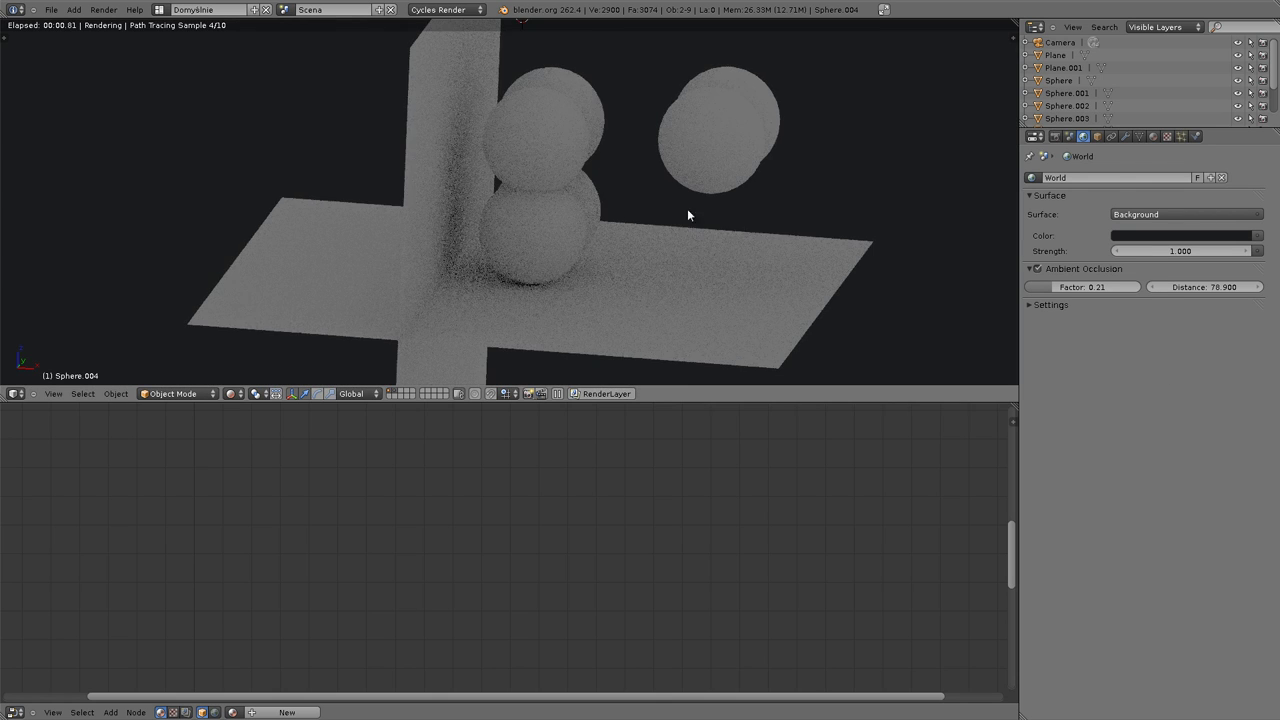
# Give the upper front sphere, Sphere.001, a new white Emission material.
pyautogui.moveTo(687, 215); pyautogui.dragTo(633, 263, button='middle')
pyautogui.scroll(3, 360, 105)
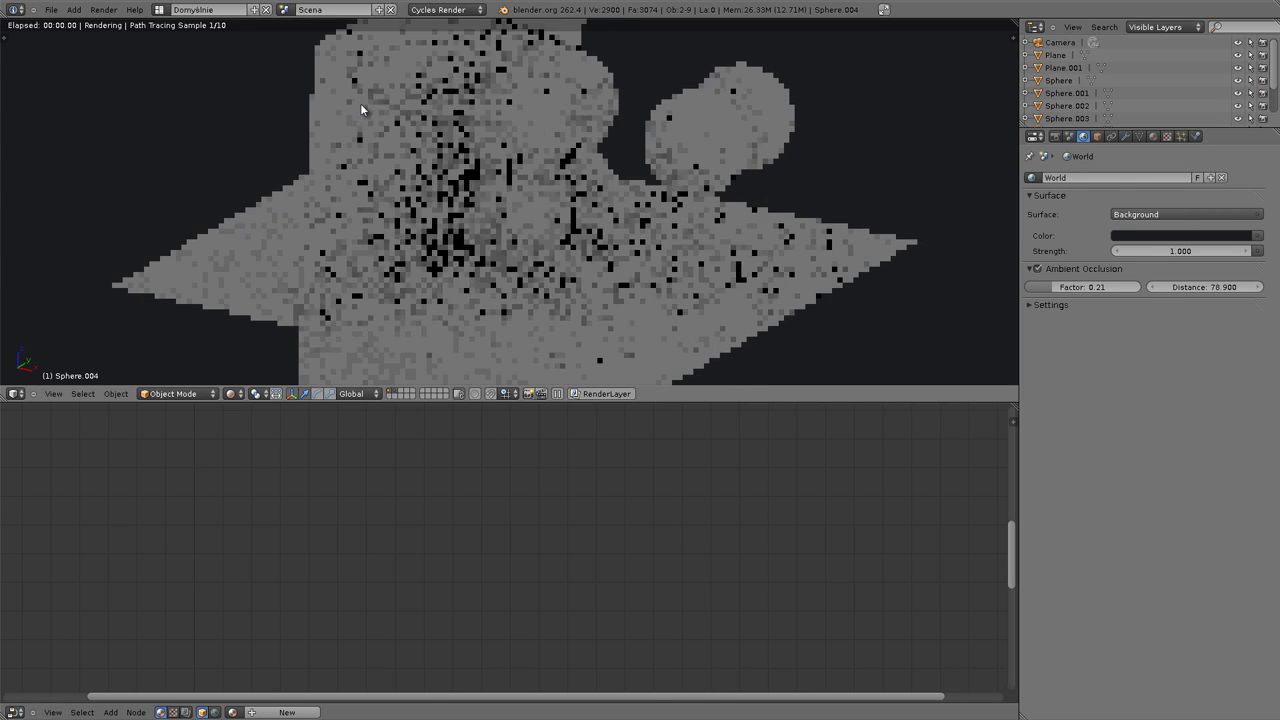
pyautogui.rightClick(533, 117)
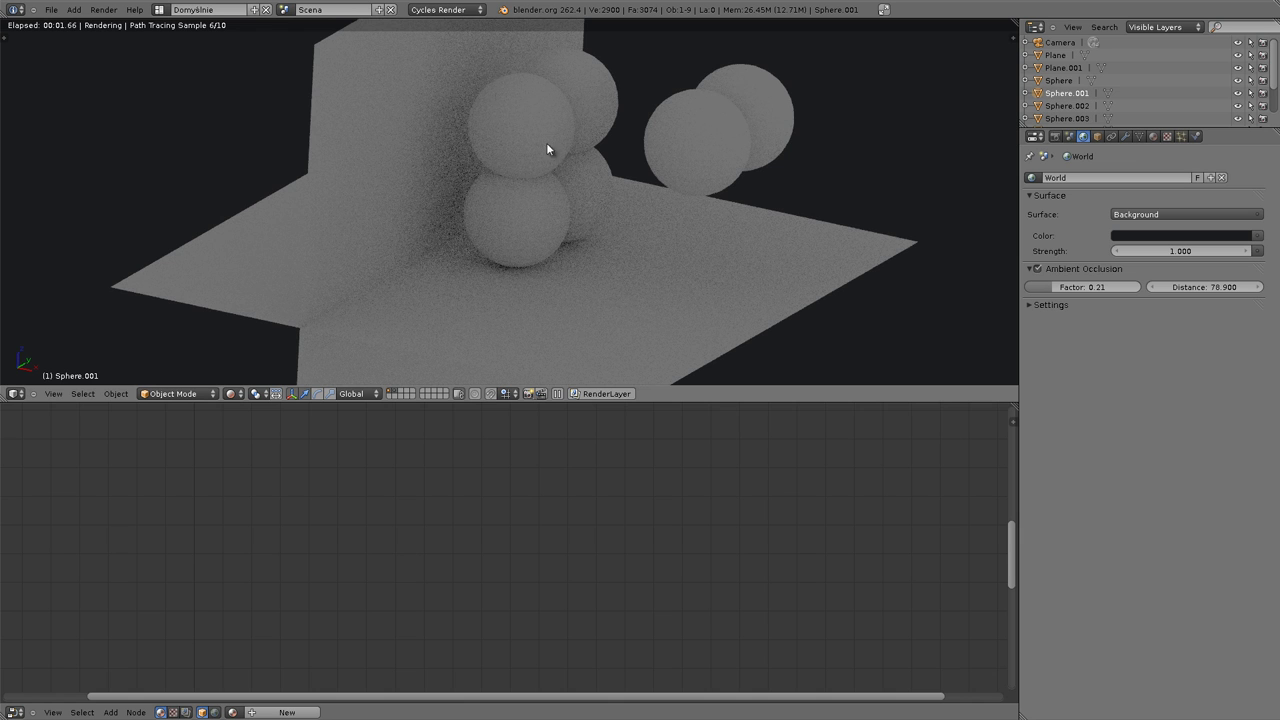
pyautogui.click(1153, 138)
pyautogui.click(1117, 217)
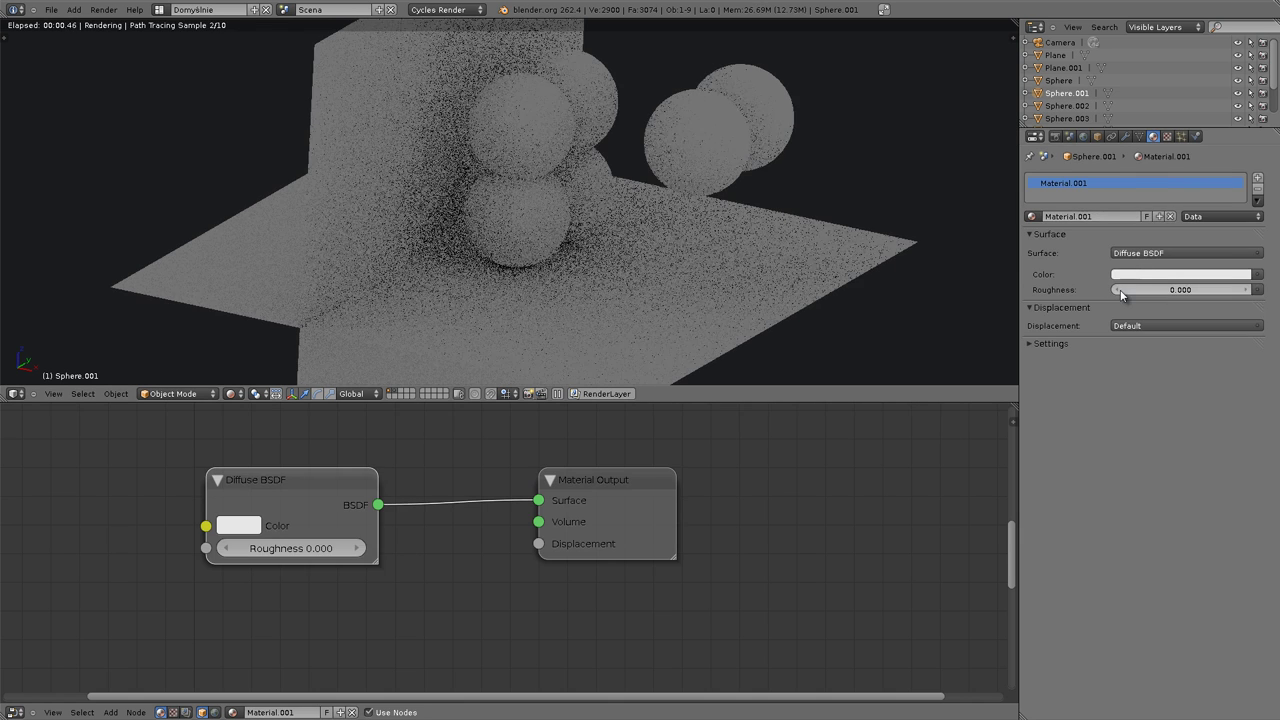
pyautogui.click(1145, 253)
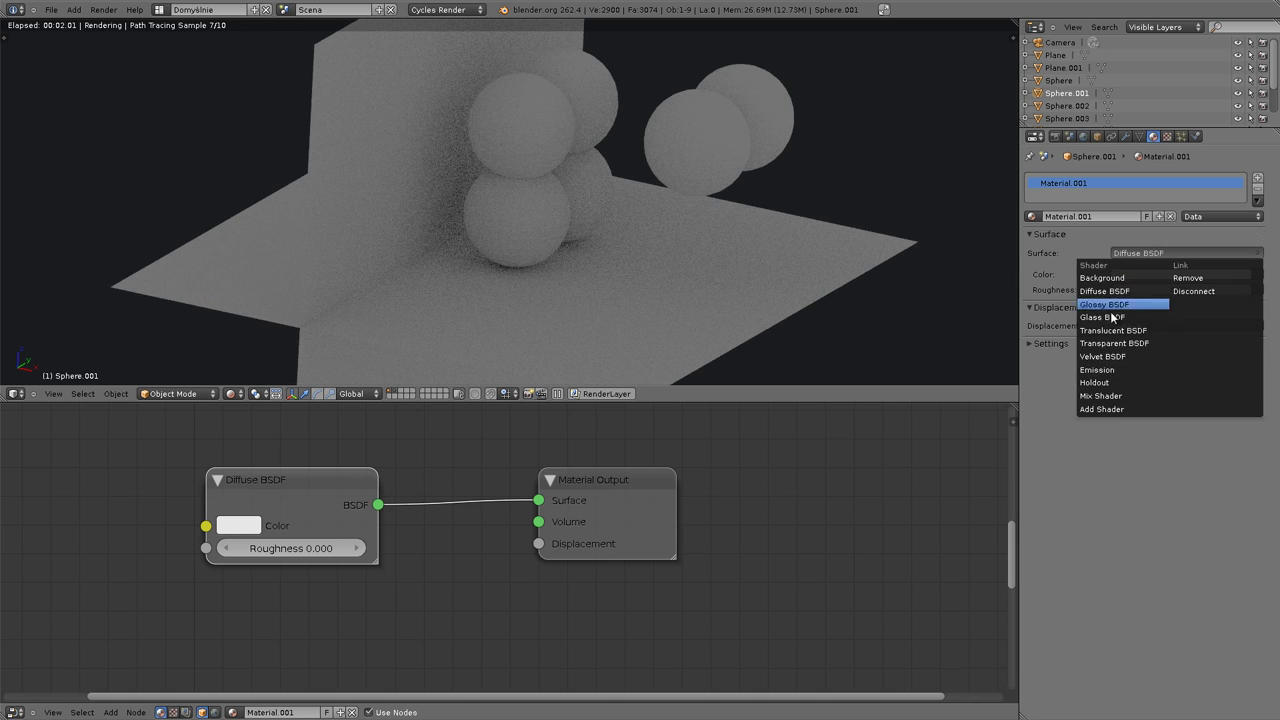
pyautogui.click(1104, 369)
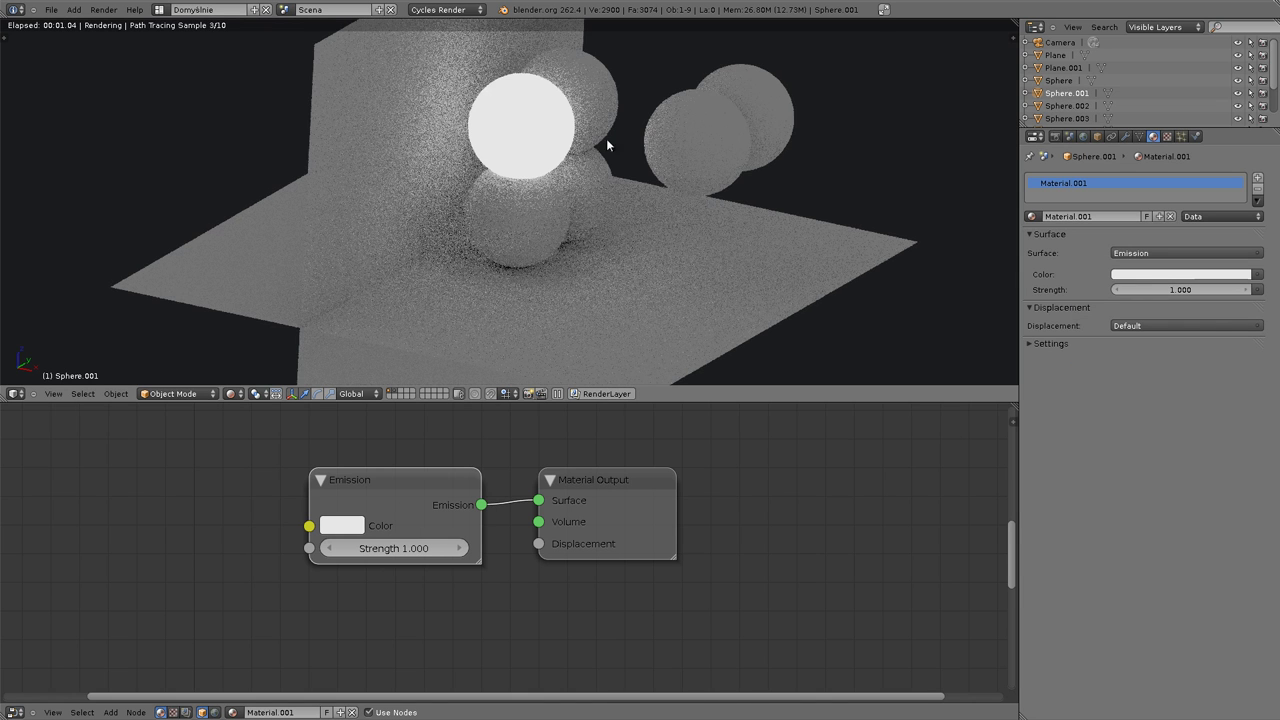
pyautogui.moveTo(530, 237); pyautogui.dragTo(513, 252, button='middle')
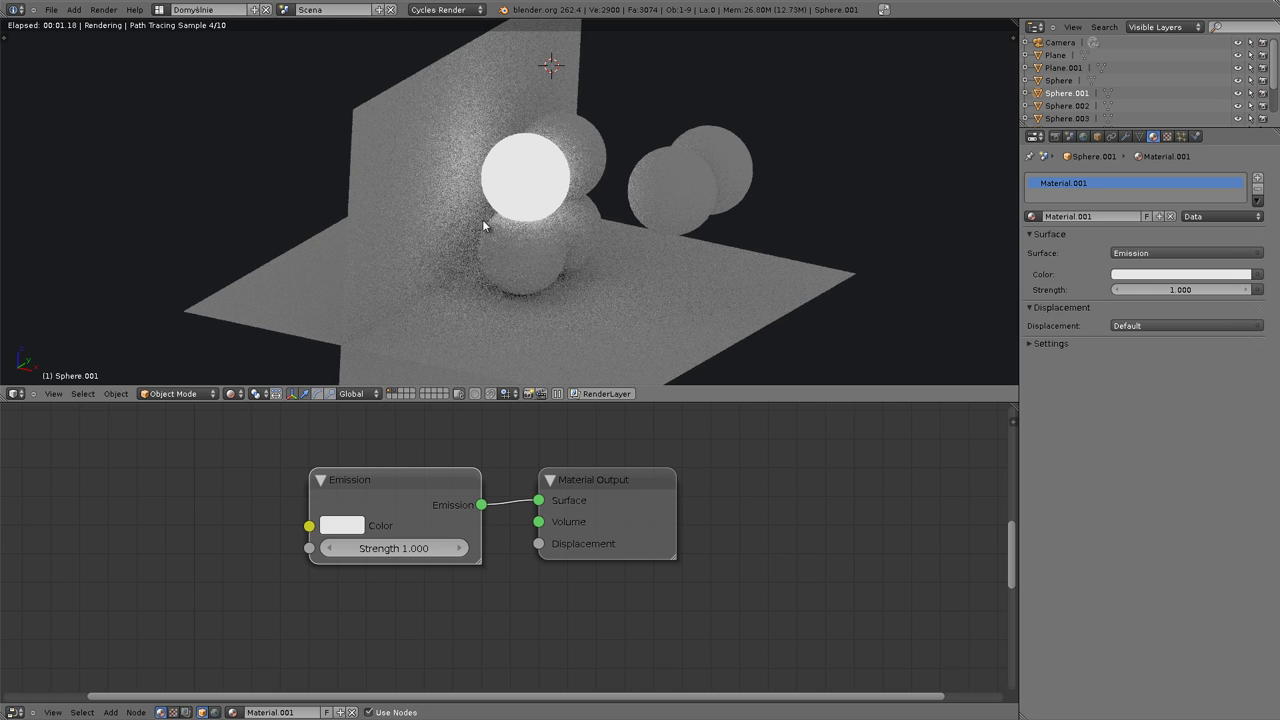
pyautogui.hotkey('shift', 'a')
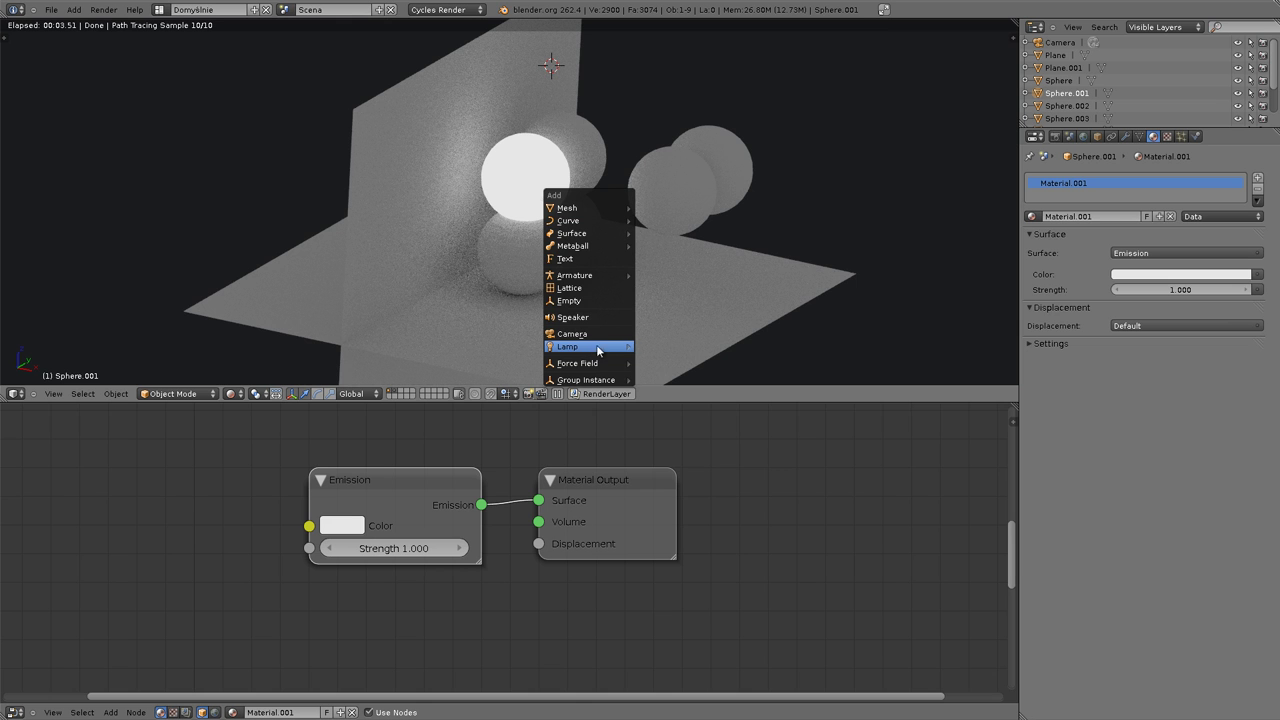
# Add a sun lamp and move it high above the scene in wireframe view.
pyautogui.moveTo(588, 346)
pyautogui.click(673, 369)
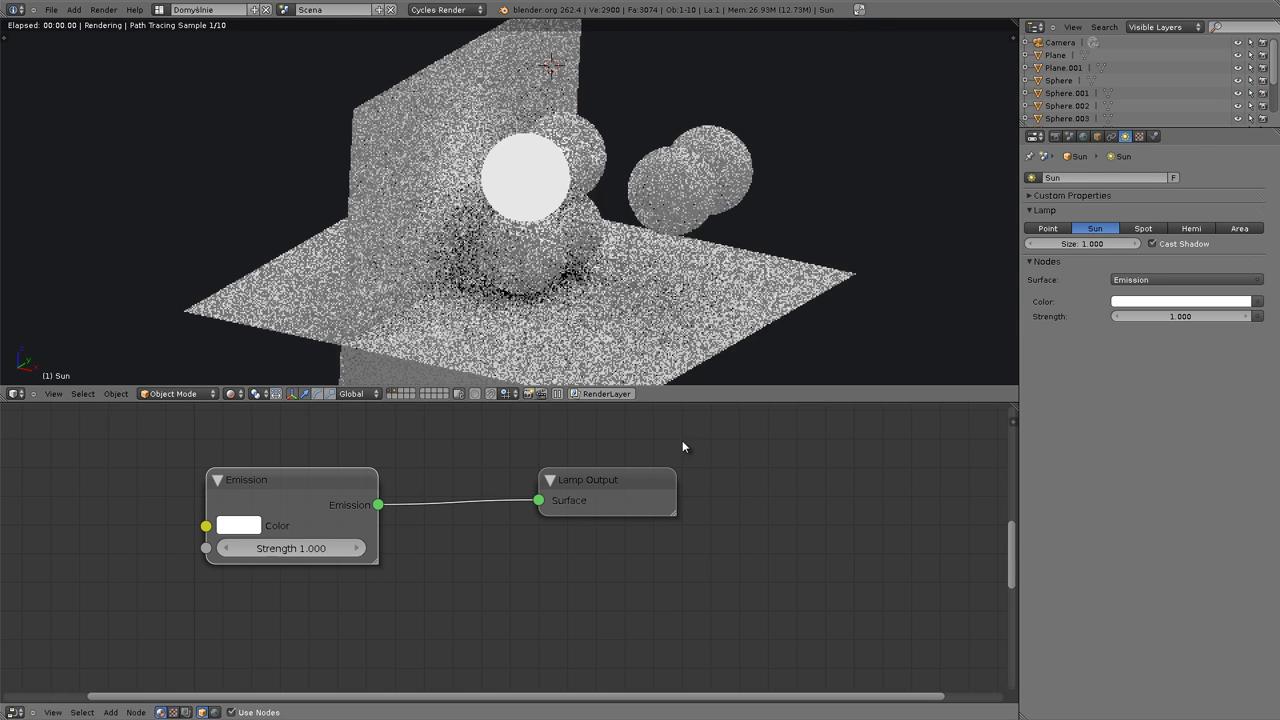
pyautogui.press('g')
pyautogui.click(777, 207)
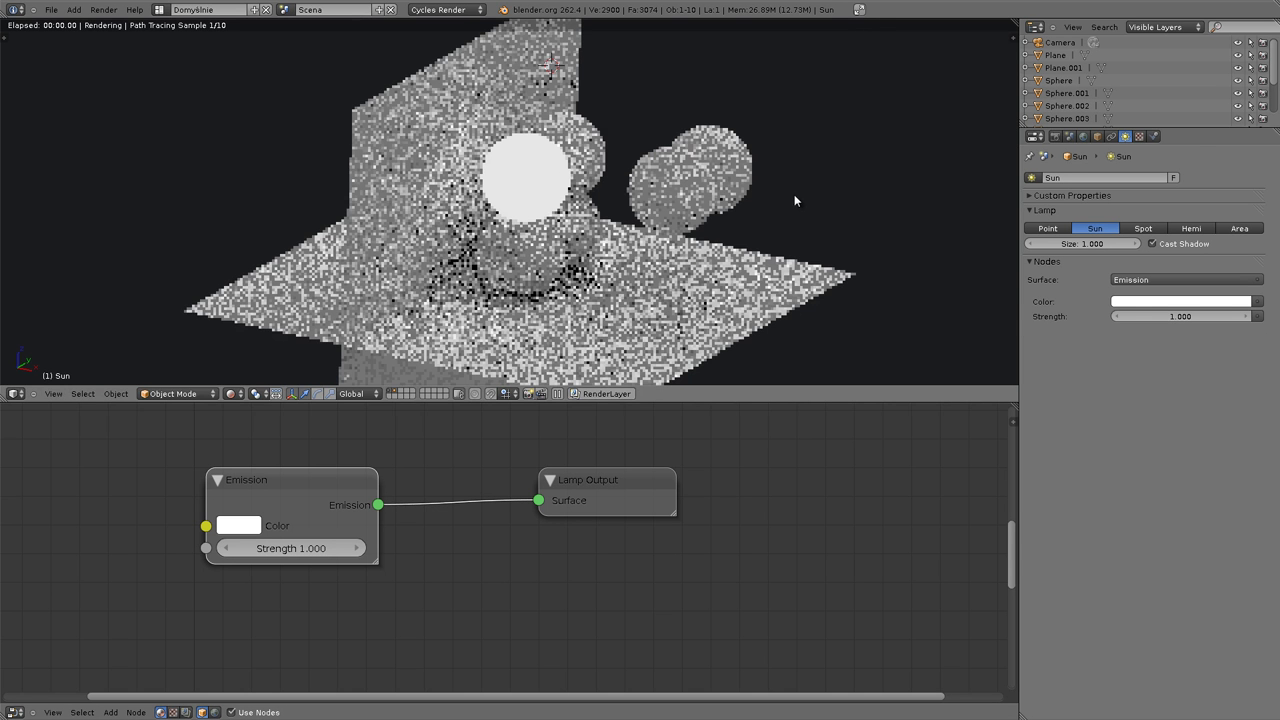
pyautogui.hotkey('shift', 'z')
pyautogui.scroll(-2, 560, 275)
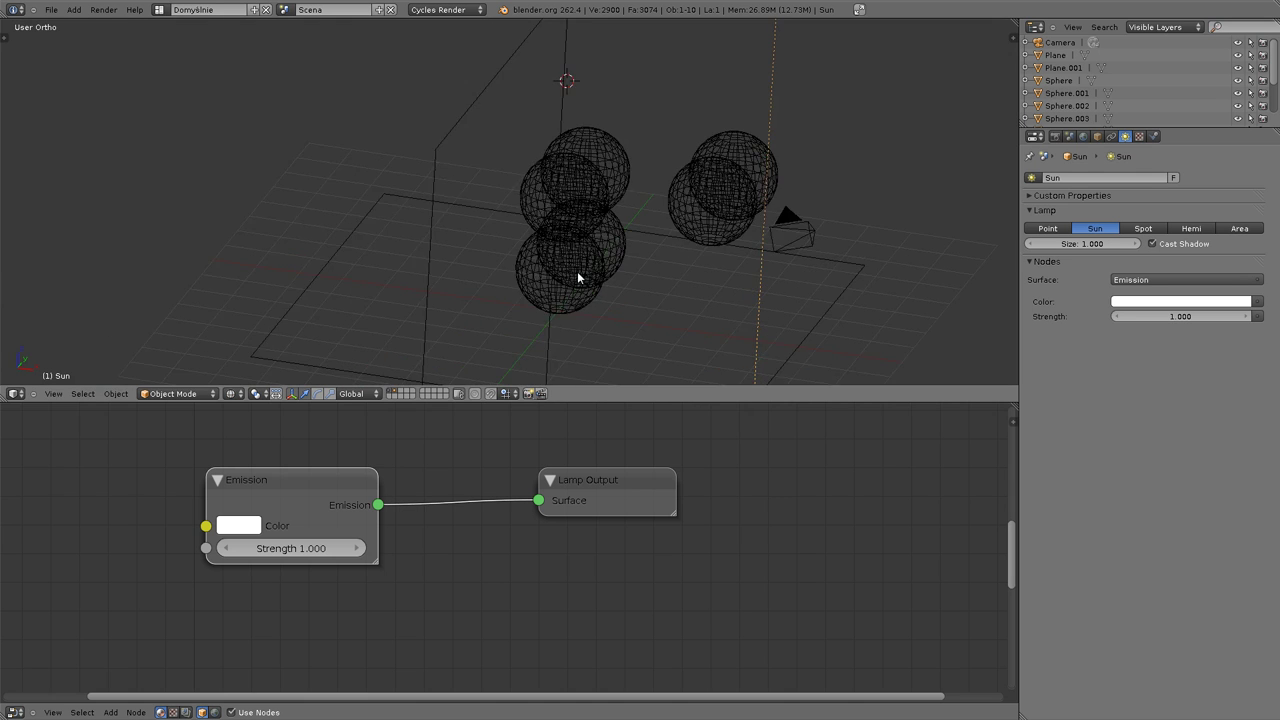
pyautogui.scroll(-3, 600, 245)
pyautogui.press('g')
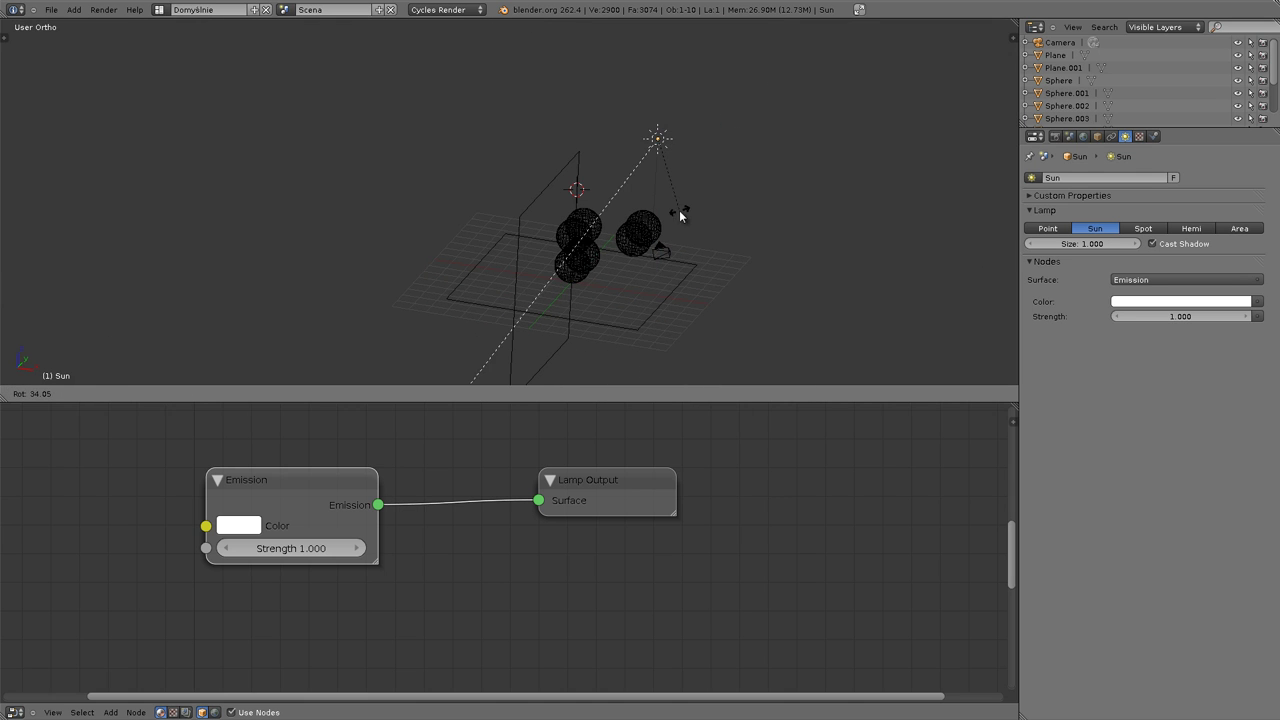
pyautogui.click(679, 210)
# Switch the viewport back to Rendered shading, framing the spheres.
pyautogui.moveTo(536, 273); pyautogui.dragTo(565, 257, button='middle')
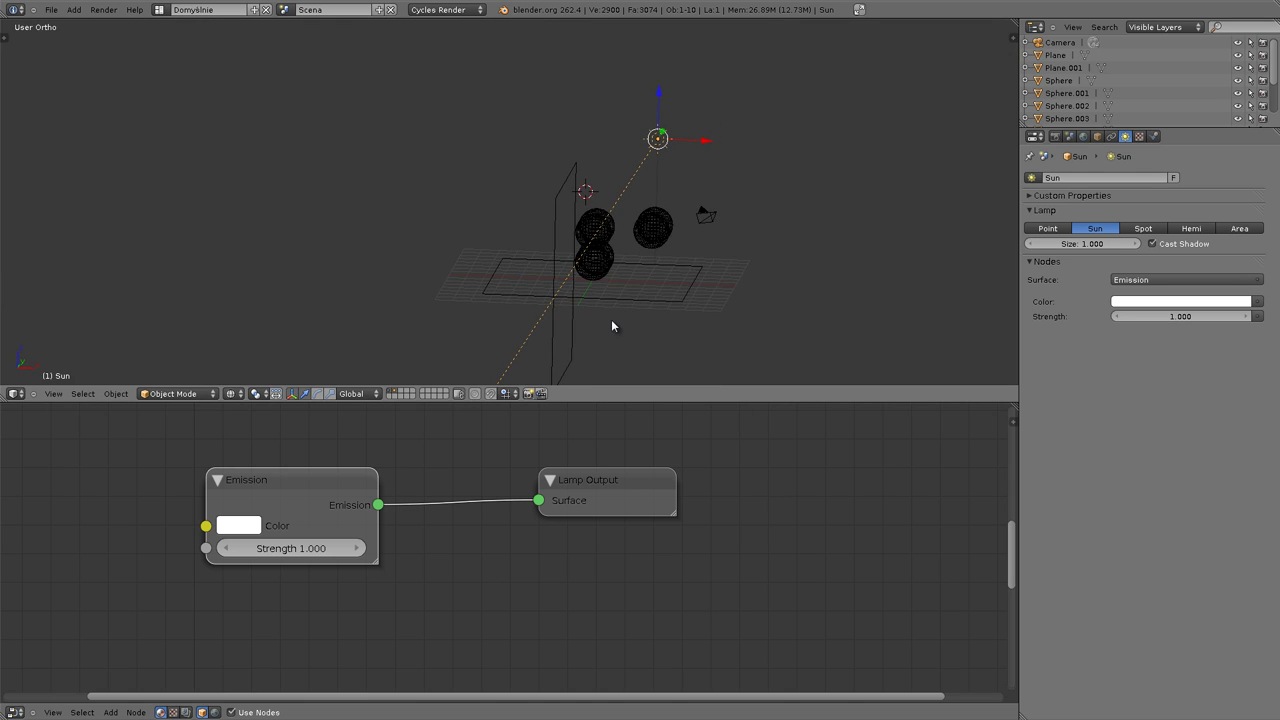
pyautogui.click(232, 394)
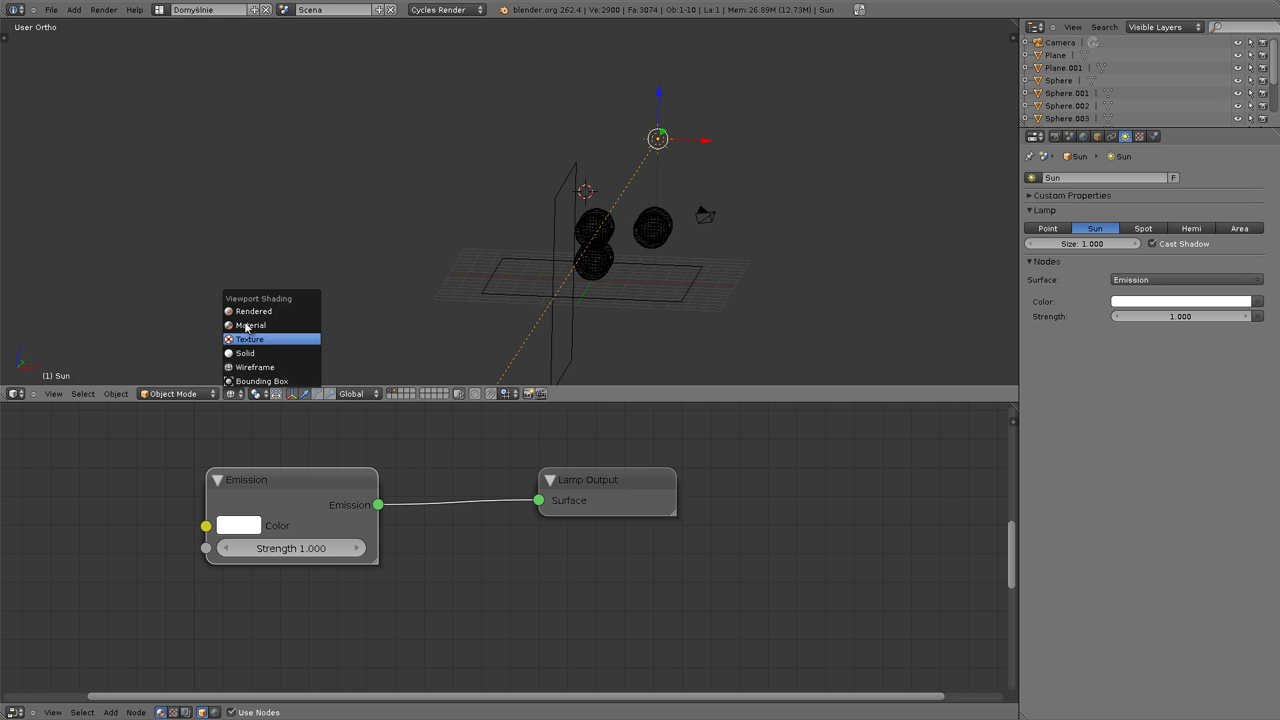
pyautogui.click(250, 313)
pyautogui.moveTo(587, 306); pyautogui.dragTo(560, 292, button='middle')
pyautogui.scroll(2, 551, 288)
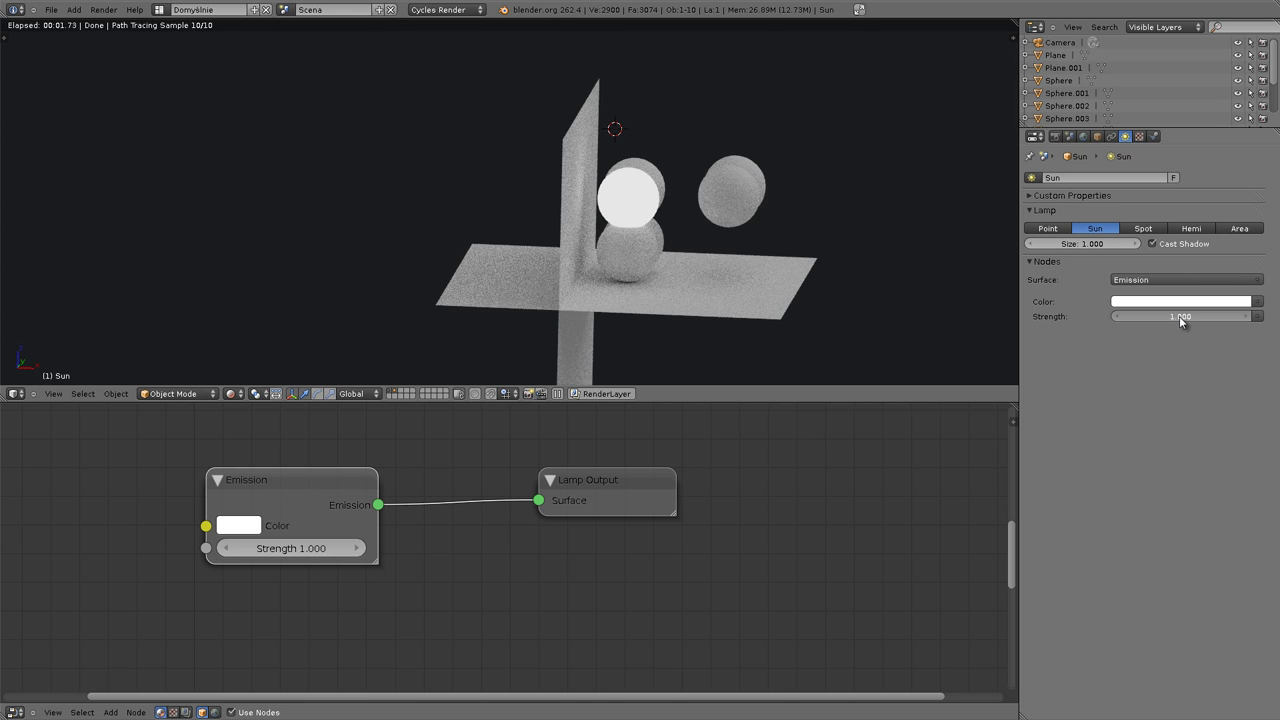
# Set the sun lamp's strength to 10 and its size to 0.01.
pyautogui.write('10')
pyautogui.press('Return')
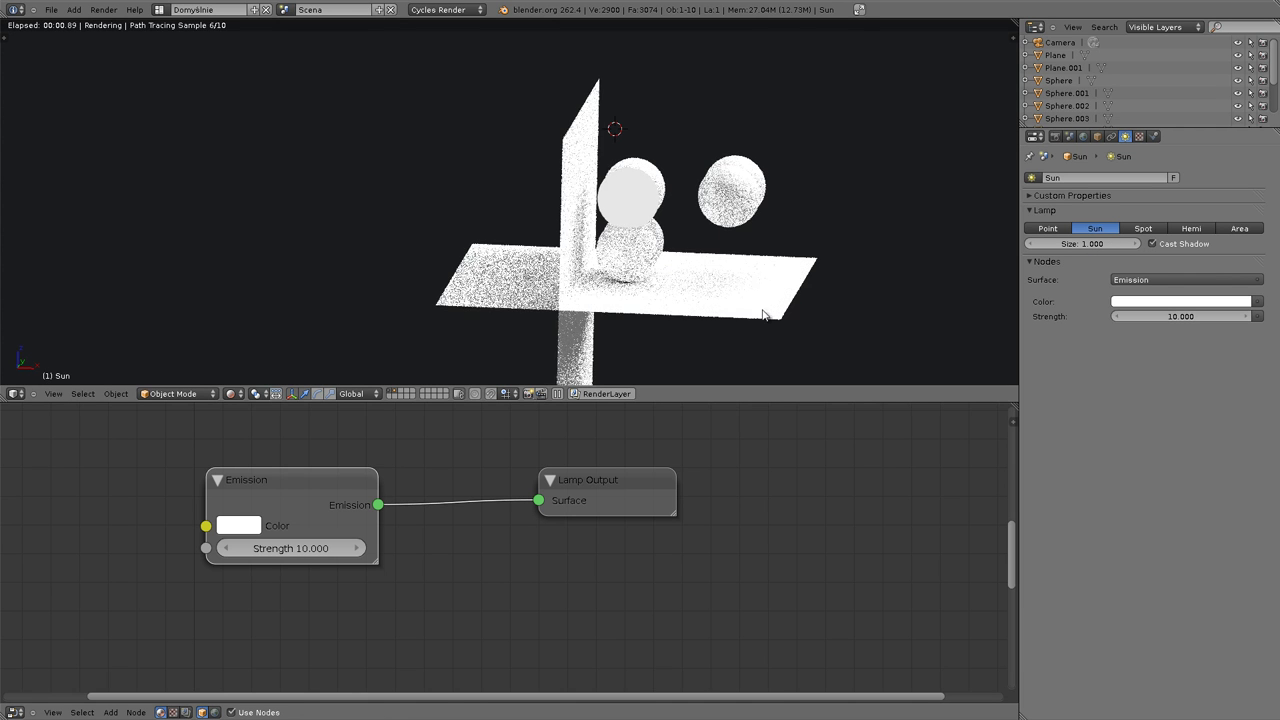
pyautogui.moveTo(838, 215)
pyautogui.mouseDown(button='middle')
pyautogui.moveTo(586, 230)
pyautogui.moveTo(620, 360)
pyautogui.moveTo(583, 307)
pyautogui.mouseUp(button='middle')
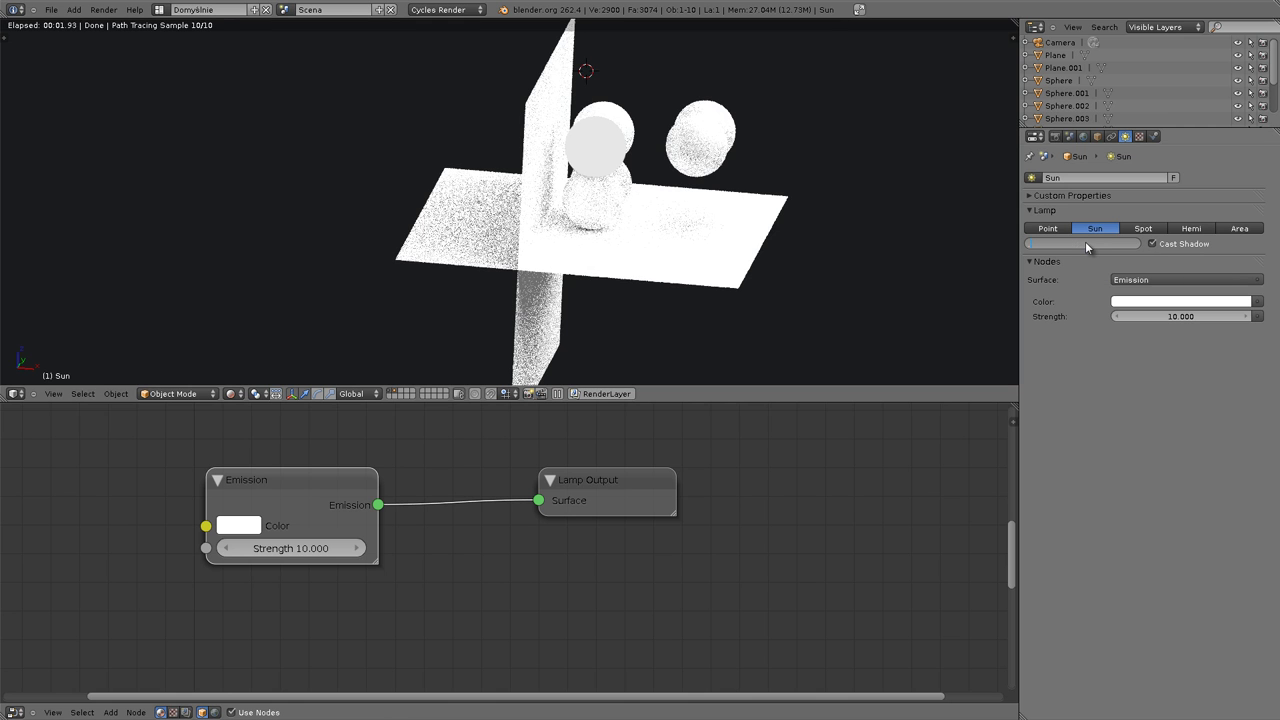
pyautogui.write('0.01')
pyautogui.press('Return')
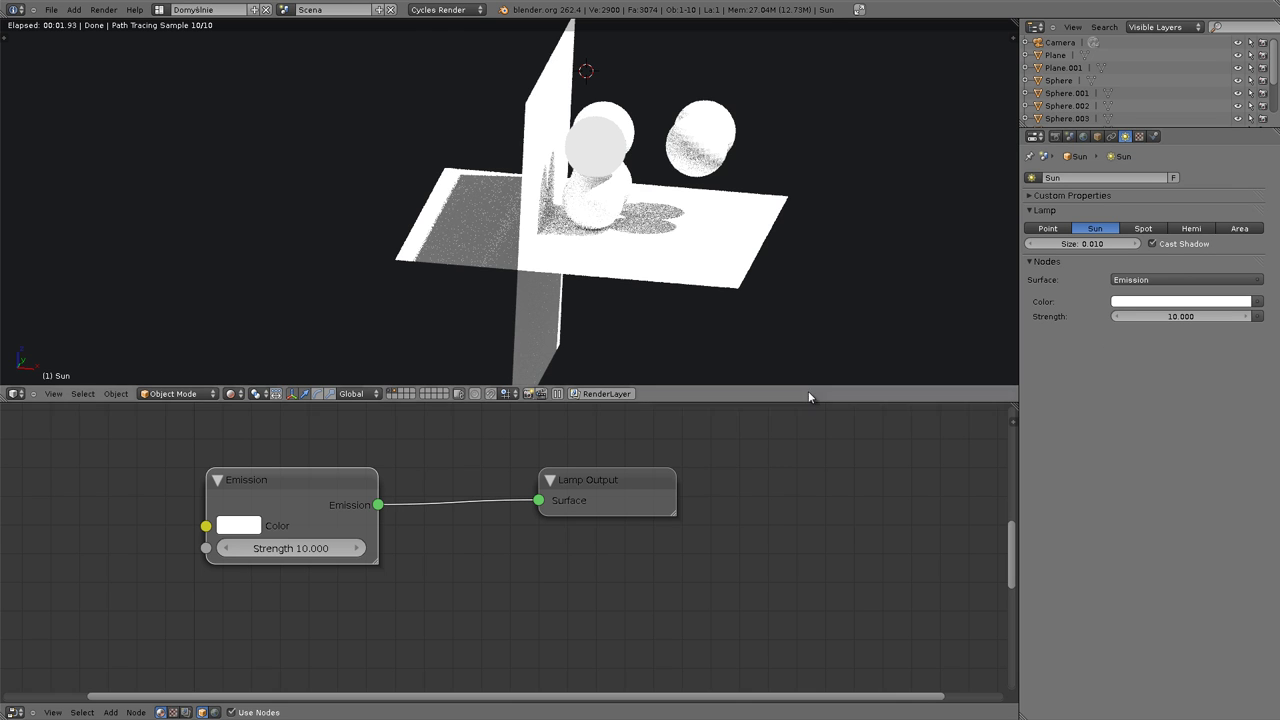
# Move the Lamp Output and Emission nodes right, then delete the sun lamp.
pyautogui.moveTo(565, 491); pyautogui.dragTo(715, 494)
pyautogui.moveTo(371, 490); pyautogui.dragTo(597, 497)
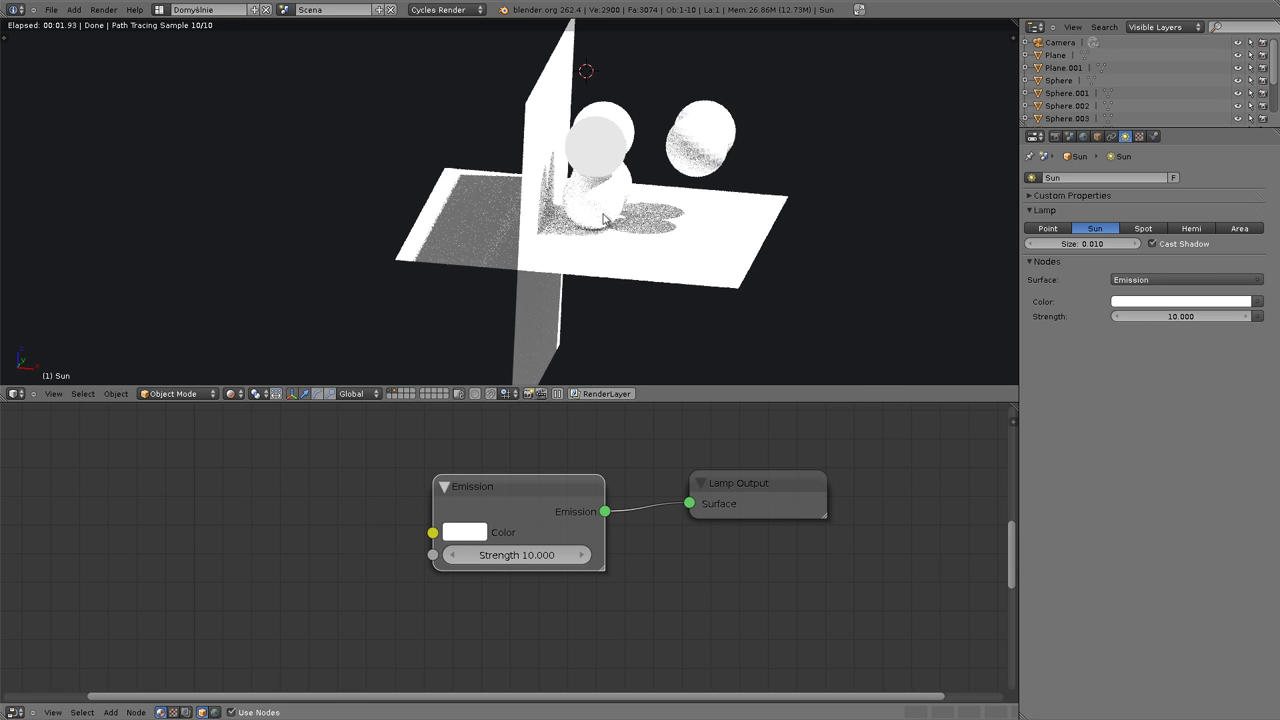
pyautogui.press('Delete')
# Duplicate the upright plane and place the copy off to the right.
pyautogui.moveTo(550, 257)
pyautogui.mouseDown(button='middle')
pyautogui.moveTo(493, 254)
pyautogui.moveTo(500, 270)
pyautogui.mouseUp(button='middle')
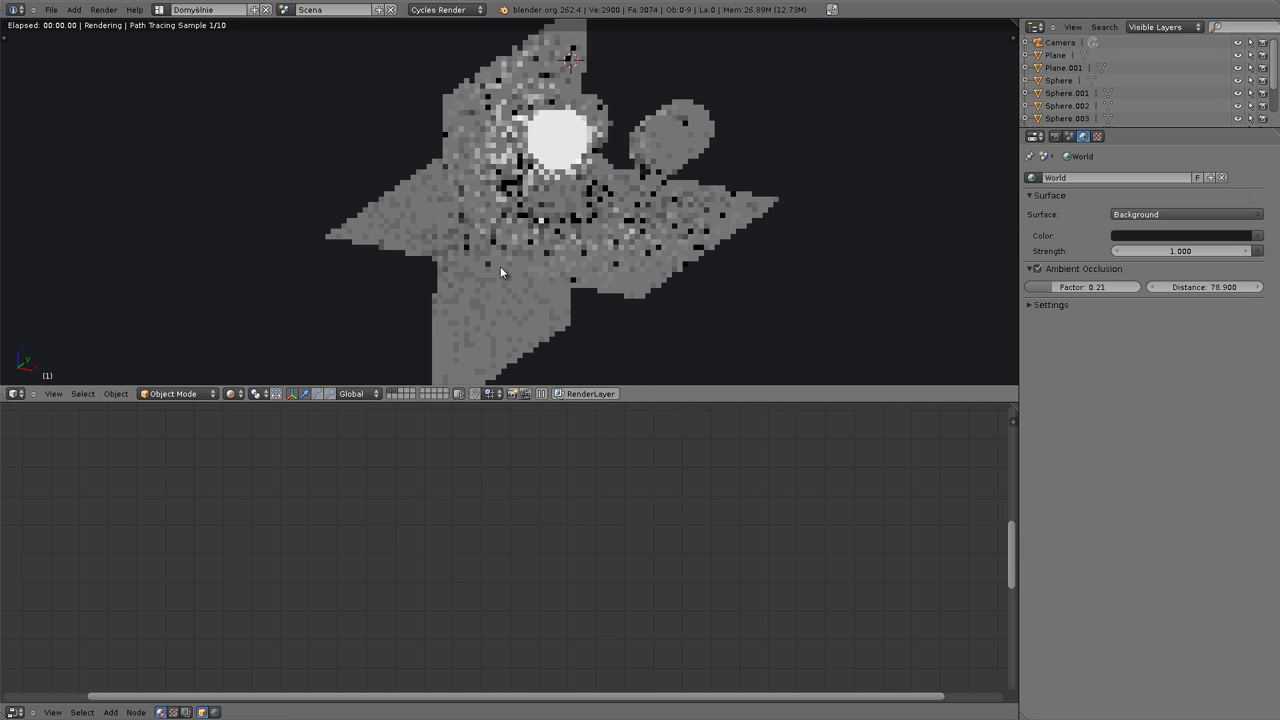
pyautogui.moveTo(584, 272); pyautogui.dragTo(560, 266, button='middle')
pyautogui.moveTo(442, 132)
pyautogui.mouseDown(button='middle')
pyautogui.moveTo(454, 154)
pyautogui.moveTo(483, 142)
pyautogui.mouseUp(button='middle')
pyautogui.rightClick(483, 143)
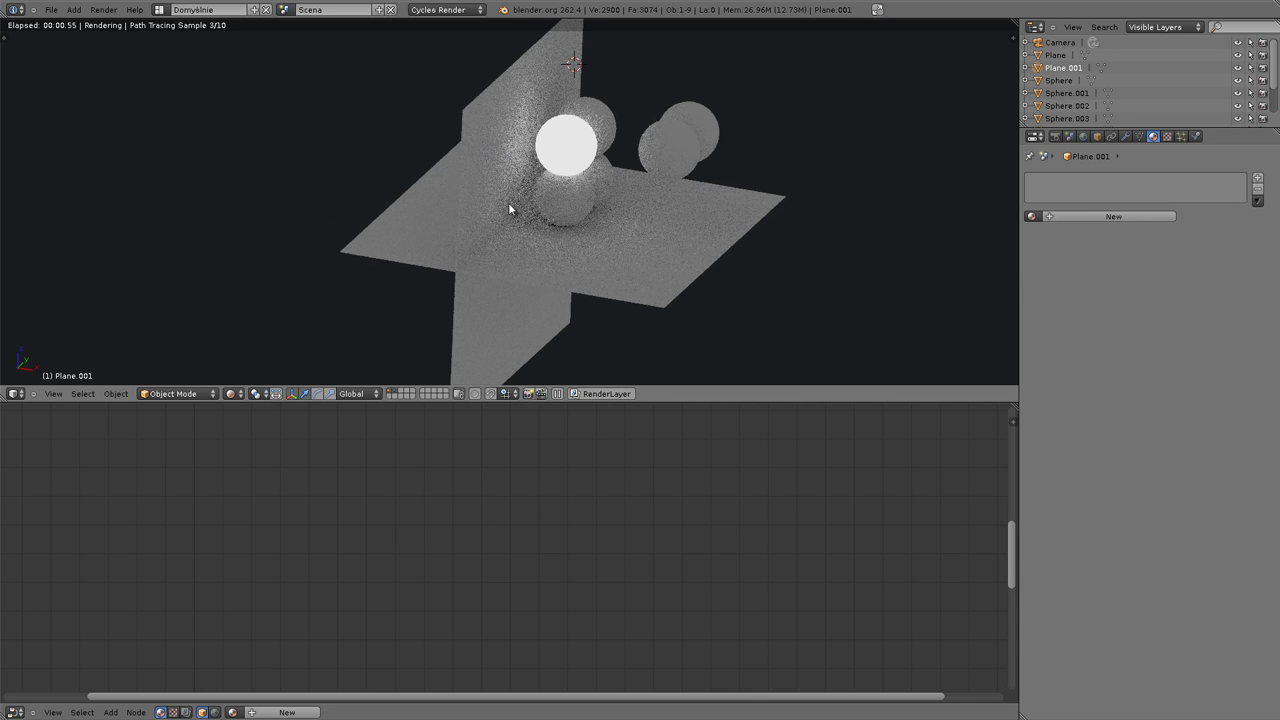
pyautogui.hotkey('shift', 'd')
pyautogui.click(770, 334)
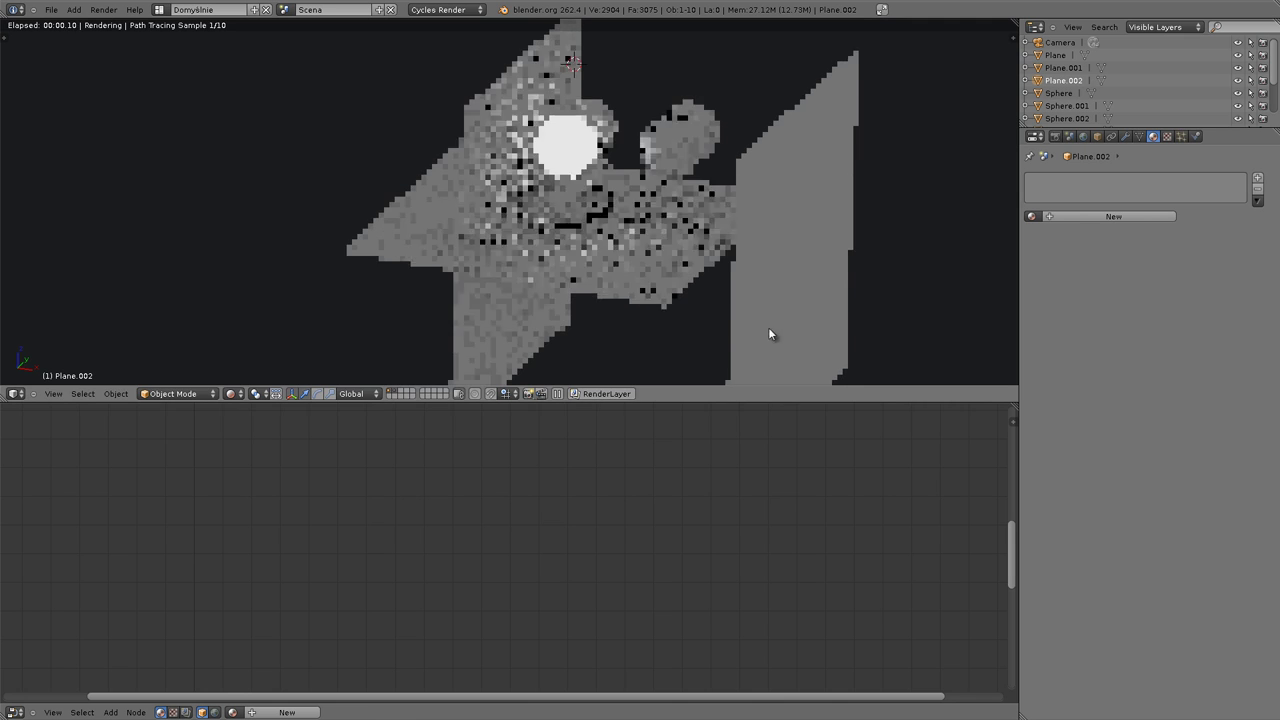
# Give the new plane a light lavender material, roughness 100, using an Emission shader.
pyautogui.click(1082, 217)
pyautogui.click(1141, 274)
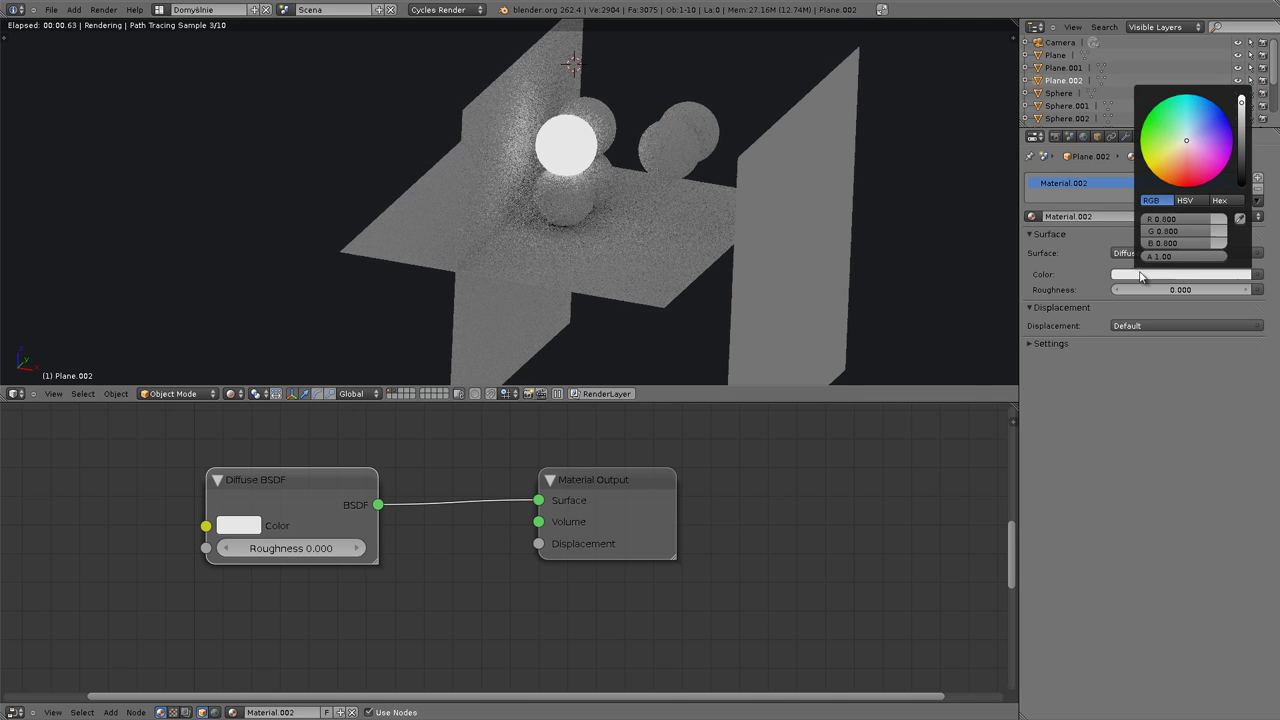
pyautogui.click(1198, 146)
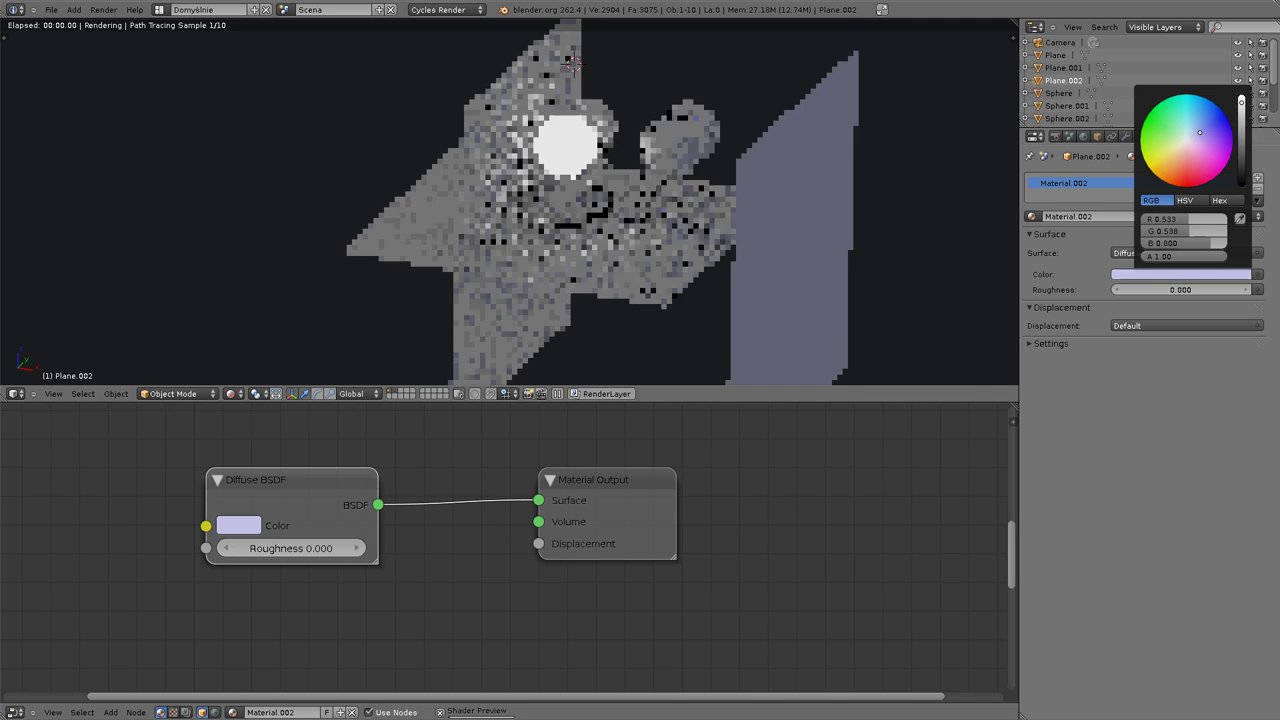
pyautogui.click(1166, 291)
pyautogui.write('100')
pyautogui.press('Return')
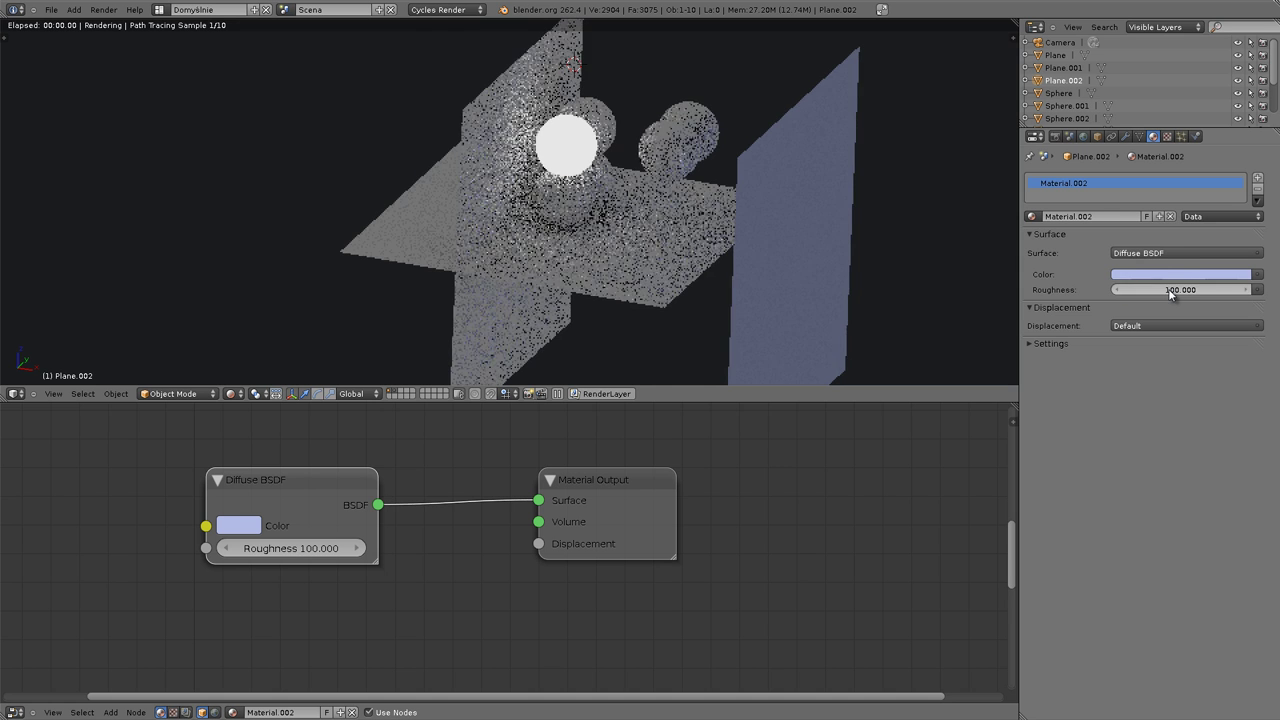
pyautogui.click(1185, 253)
pyautogui.click(1115, 362)
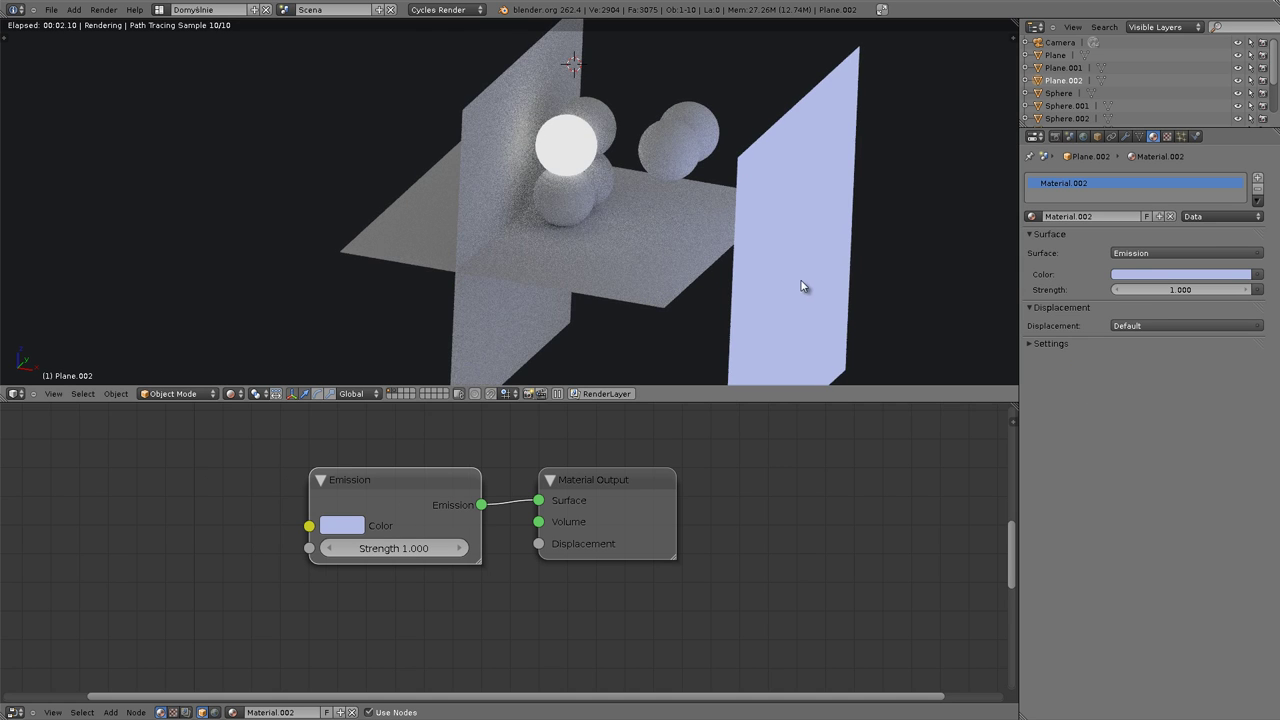
# Move the lavender plane upward and further to the right.
pyautogui.moveTo(801, 287); pyautogui.dragTo(808, 200, button='right')
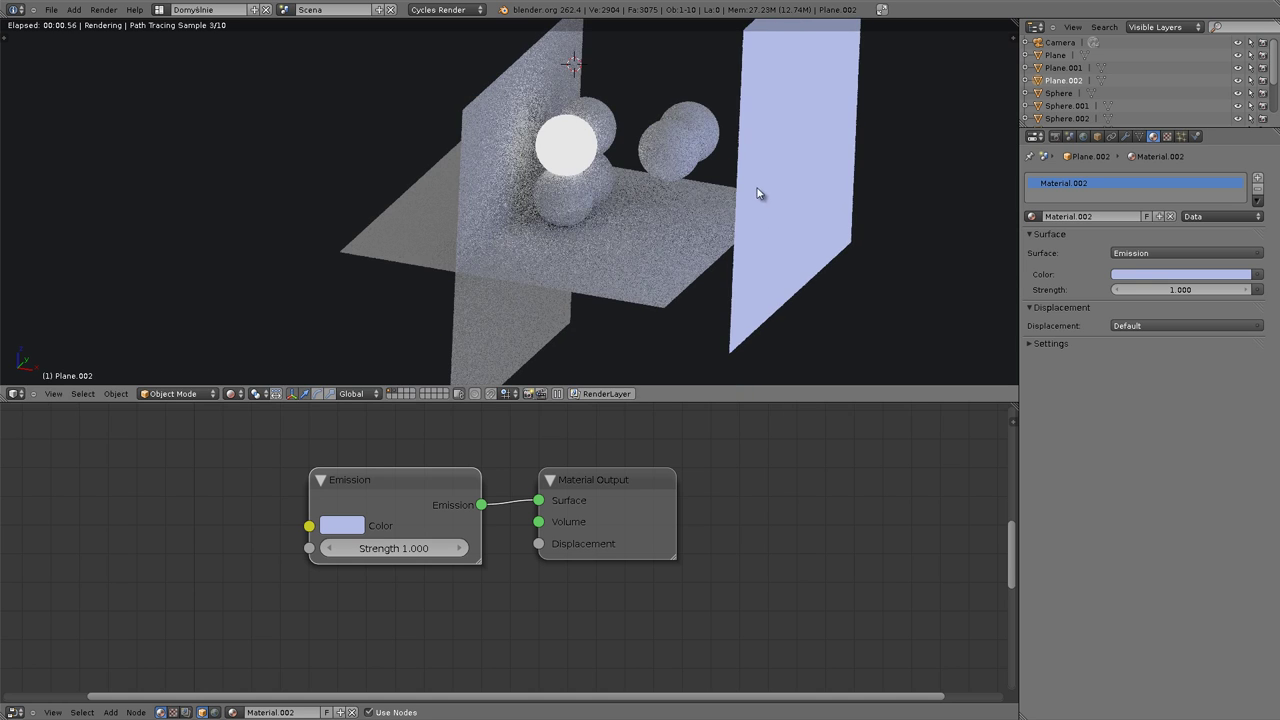
pyautogui.moveTo(757, 193); pyautogui.dragTo(930, 194, button='right')
pyautogui.moveTo(643, 199)
pyautogui.mouseDown(button='middle')
pyautogui.moveTo(606, 90)
pyautogui.moveTo(623, 88)
pyautogui.mouseUp(button='middle')
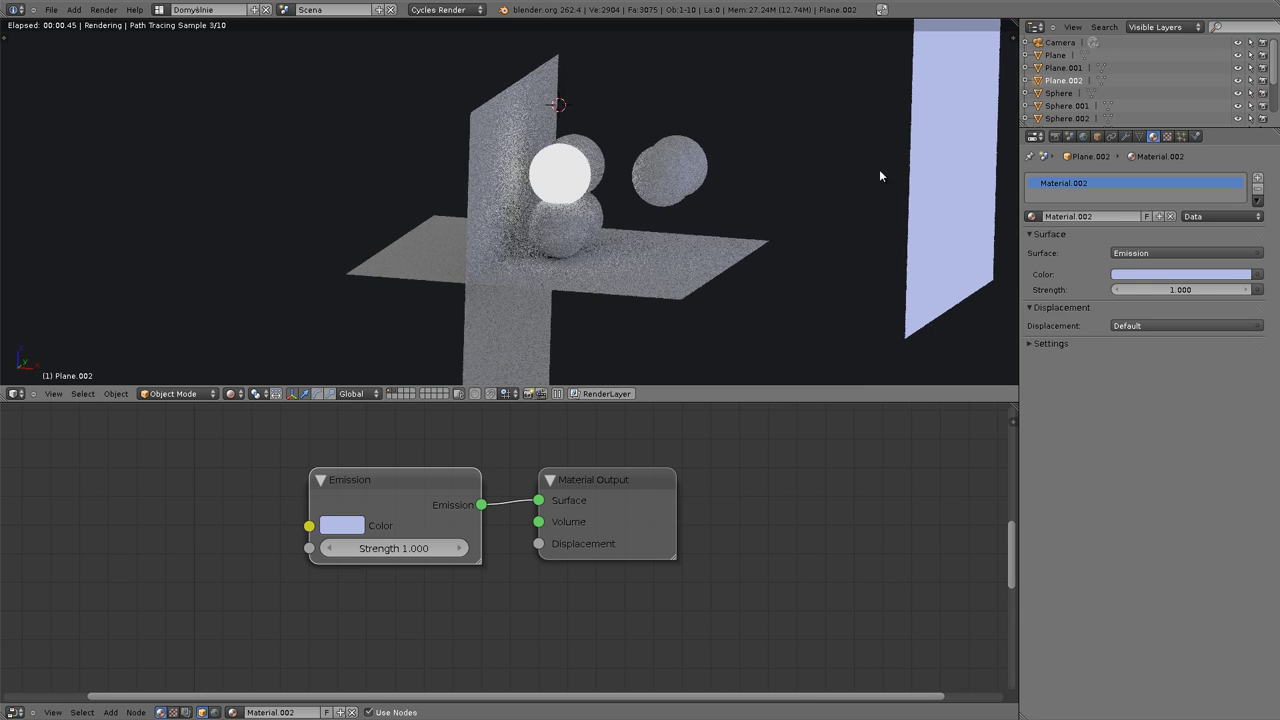
pyautogui.keyDown('shift'); pyautogui.moveTo(940, 145); pyautogui.dragTo(876, 152, button='middle'); pyautogui.keyUp('shift')
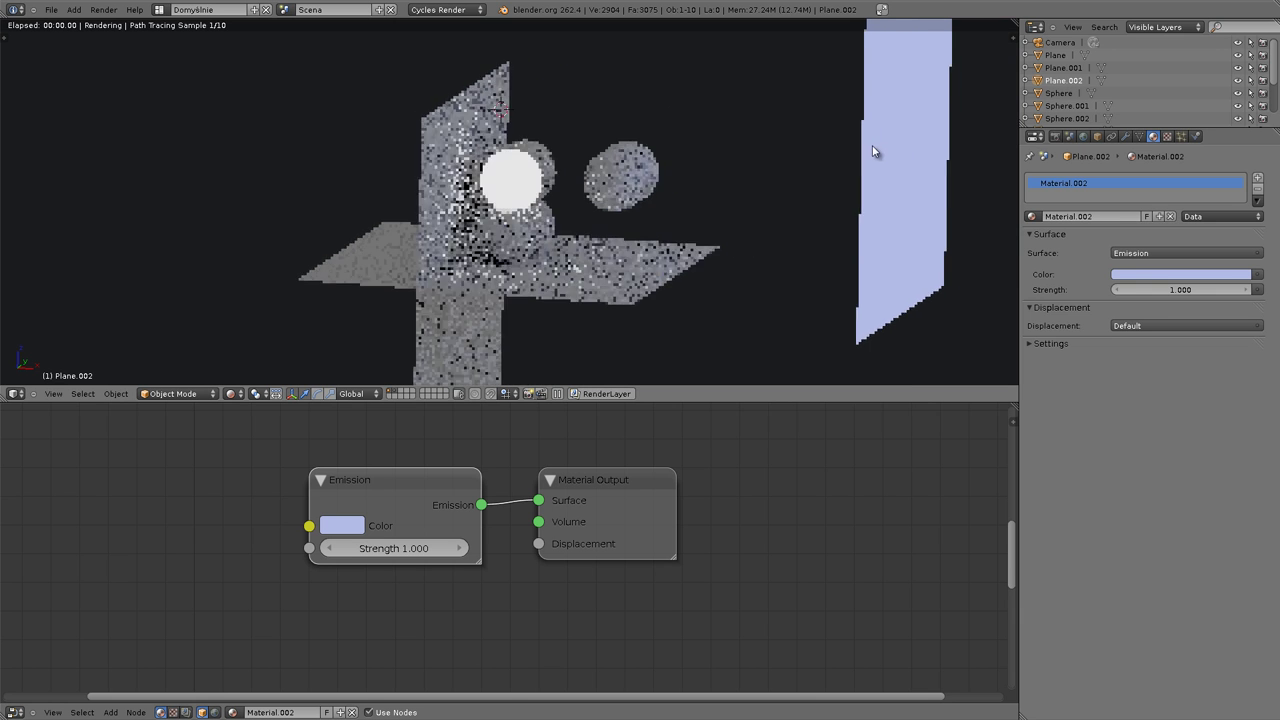
pyautogui.moveTo(633, 187)
pyautogui.mouseDown(button='middle')
pyautogui.moveTo(668, 212)
pyautogui.moveTo(578, 232)
pyautogui.mouseUp(button='middle')
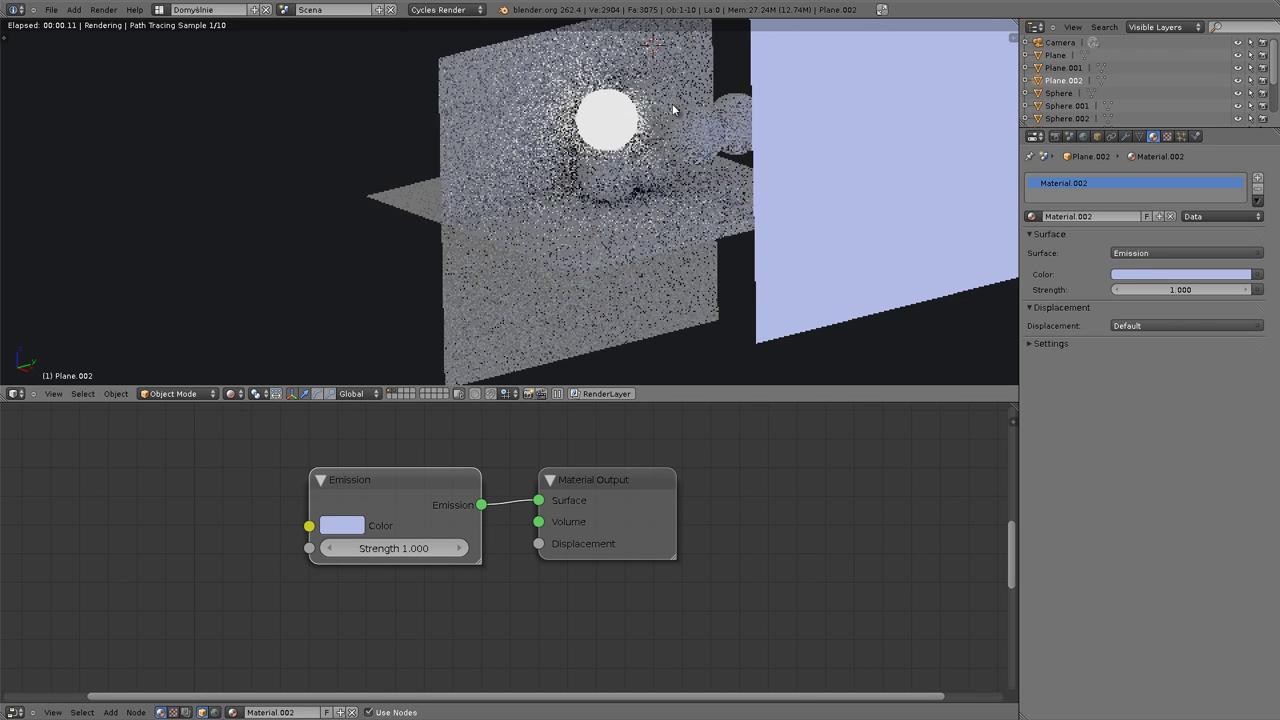
pyautogui.moveTo(863, 131)
pyautogui.mouseDown(button='middle')
pyautogui.moveTo(806, 171)
pyautogui.moveTo(871, 268)
pyautogui.mouseUp(button='middle')
# Set the lavender plane's emission strength to 10.
pyautogui.click(1184, 289)
pyautogui.write('100')
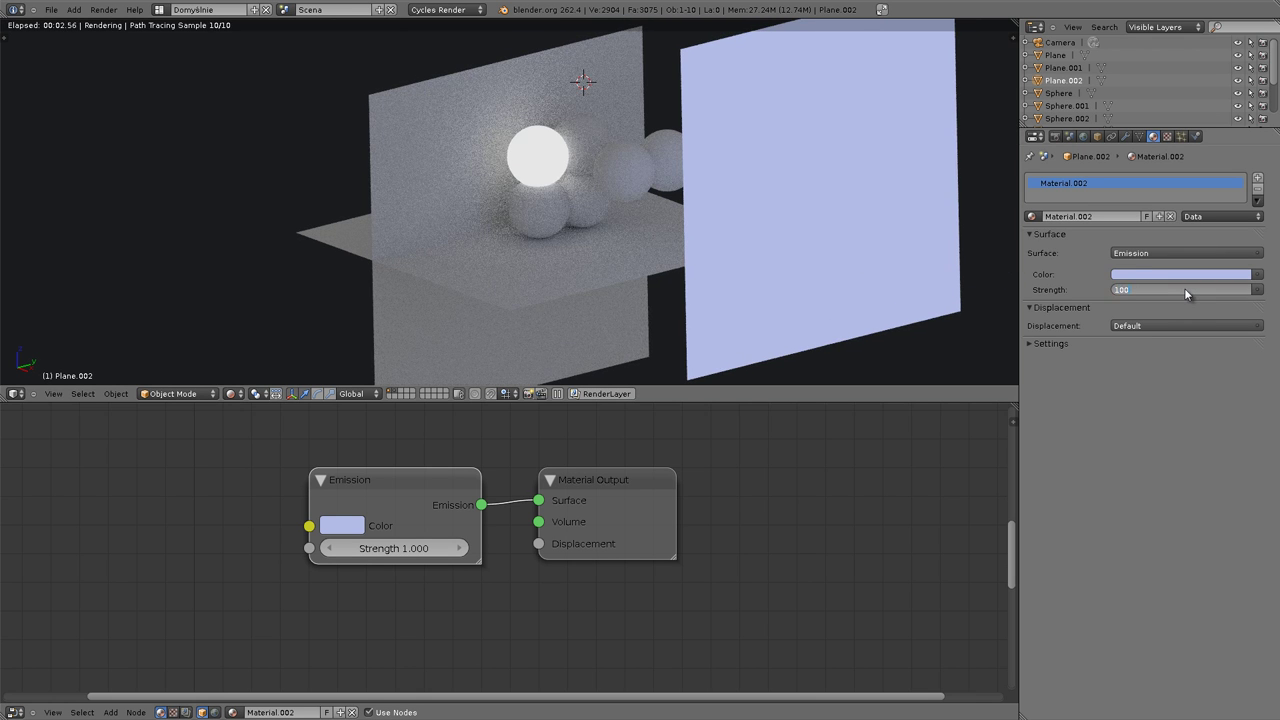
pyautogui.press('Return')
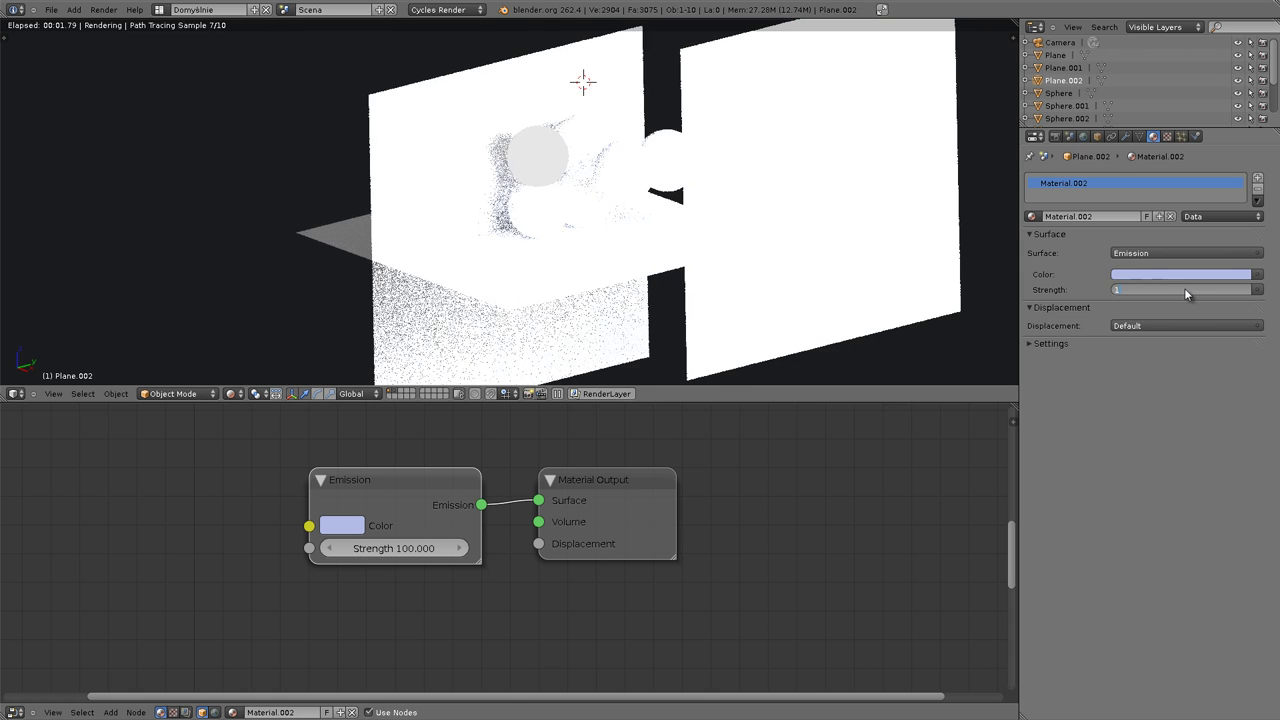
pyautogui.write('0.000')
pyautogui.press('Return')
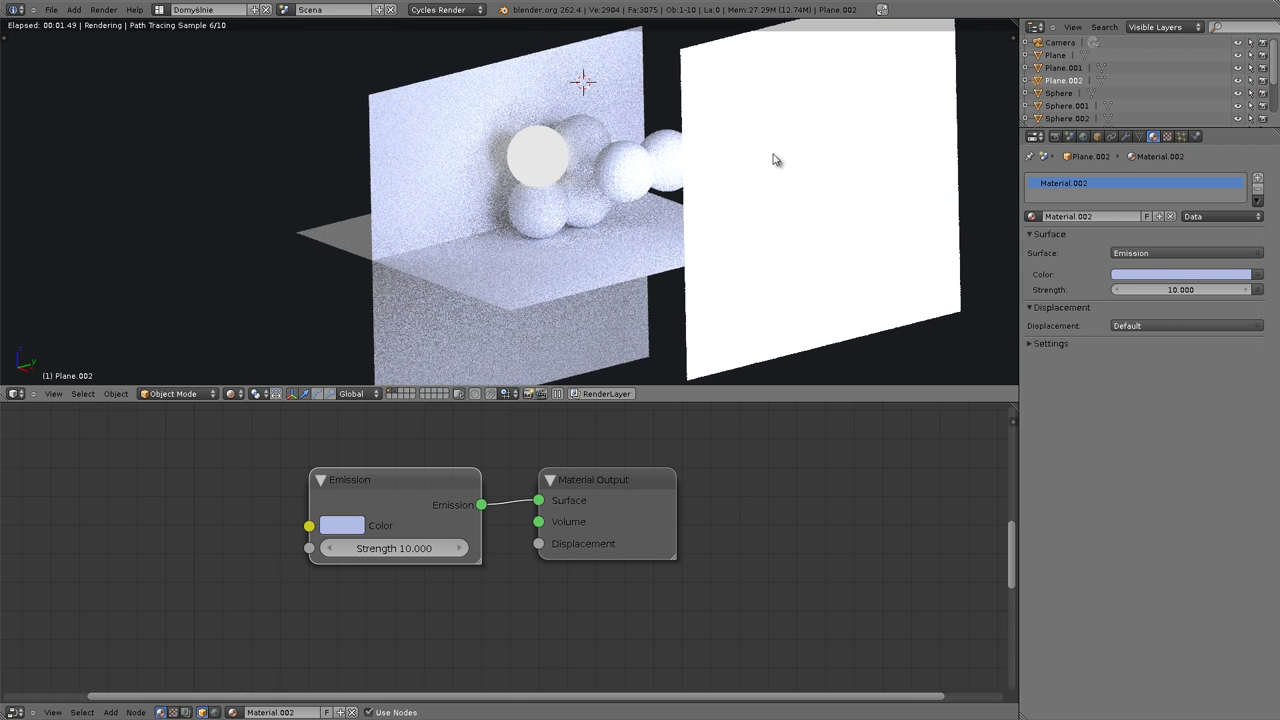
# Hide the lavender Plane.002, orbit, then unhide it with Alt+H so it lights the spheres again.
pyautogui.press('h')
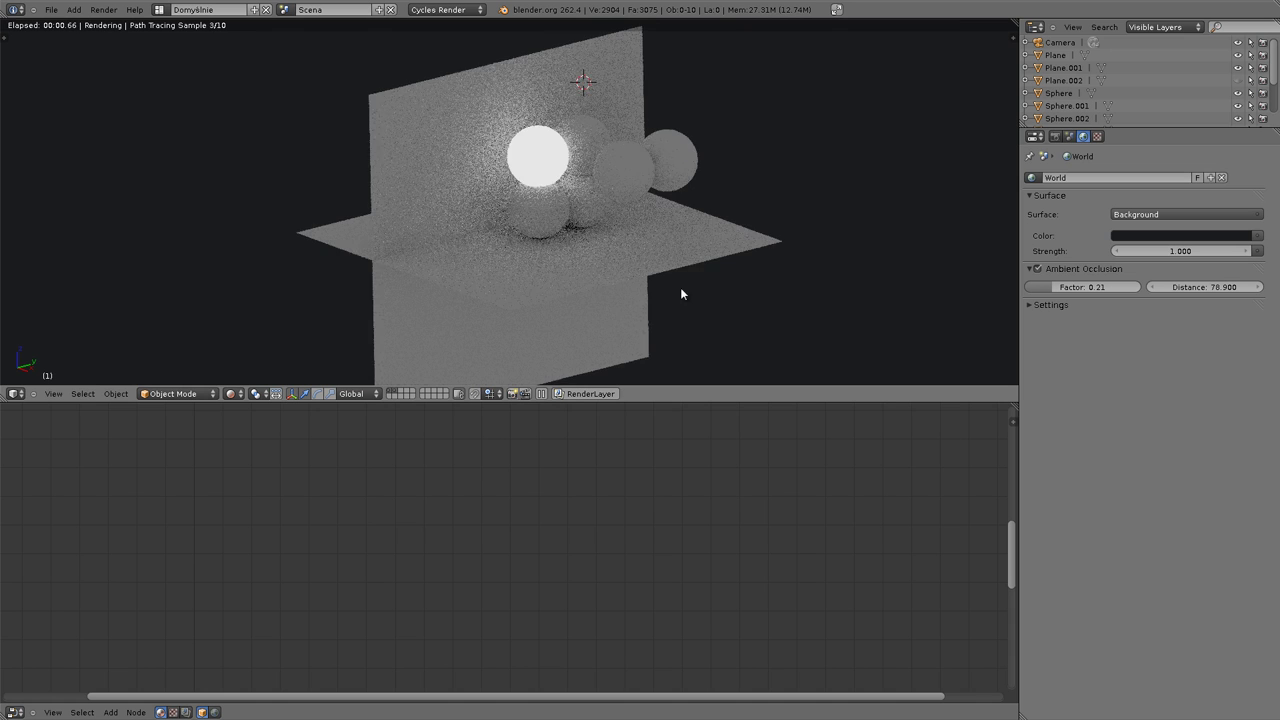
pyautogui.moveTo(655, 226)
pyautogui.mouseDown(button='middle')
pyautogui.moveTo(680, 220)
pyautogui.moveTo(709, 262)
pyautogui.moveTo(750, 150)
pyautogui.moveTo(736, 234)
pyautogui.mouseUp(button='middle')
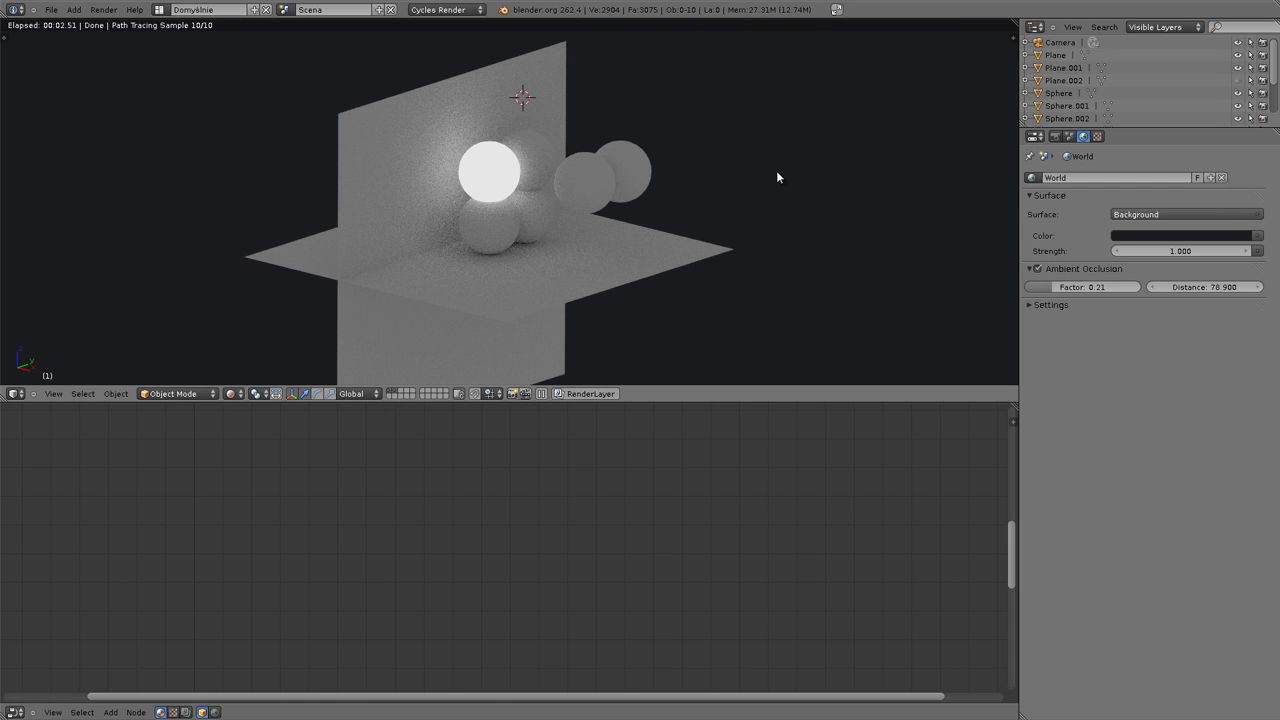
pyautogui.hotkey('alt', 'h')
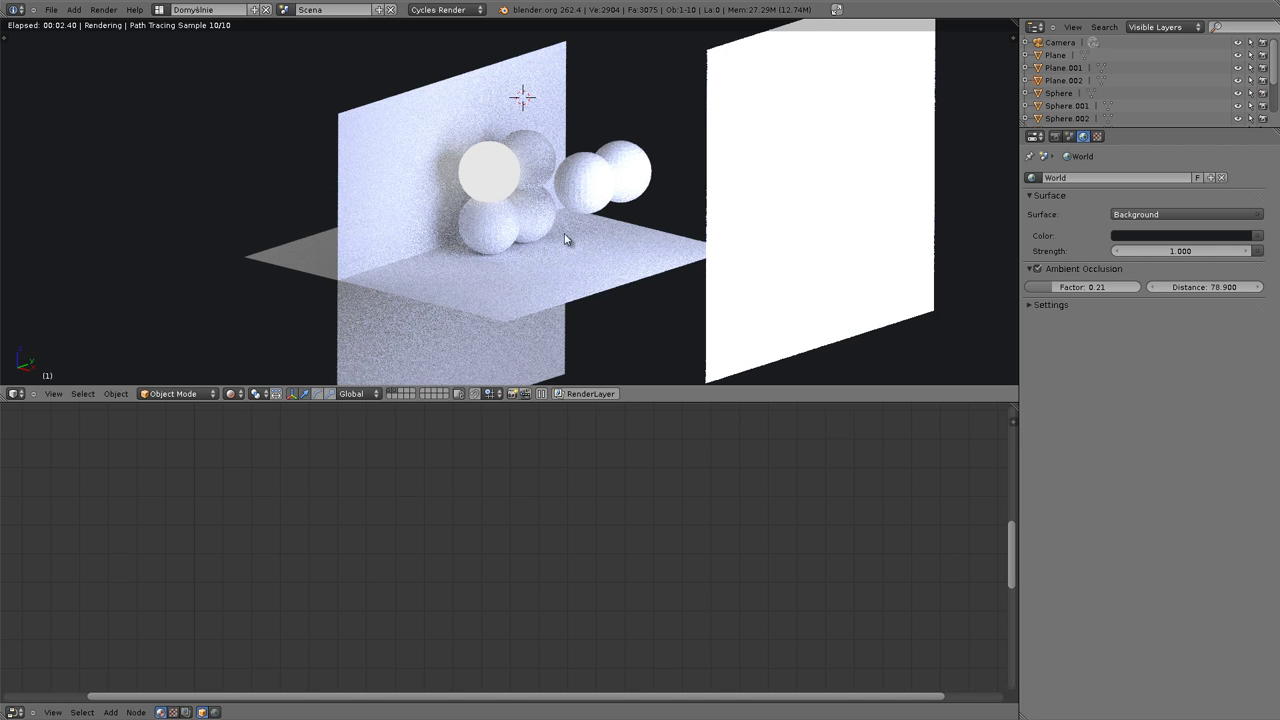
pyautogui.moveTo(780, 180)
pyautogui.keyDown('shift'); pyautogui.mouseDown(button='middle')
pyautogui.moveTo(739, 189)
pyautogui.moveTo(726, 166)
pyautogui.mouseUp(button='middle'); pyautogui.keyUp('shift')
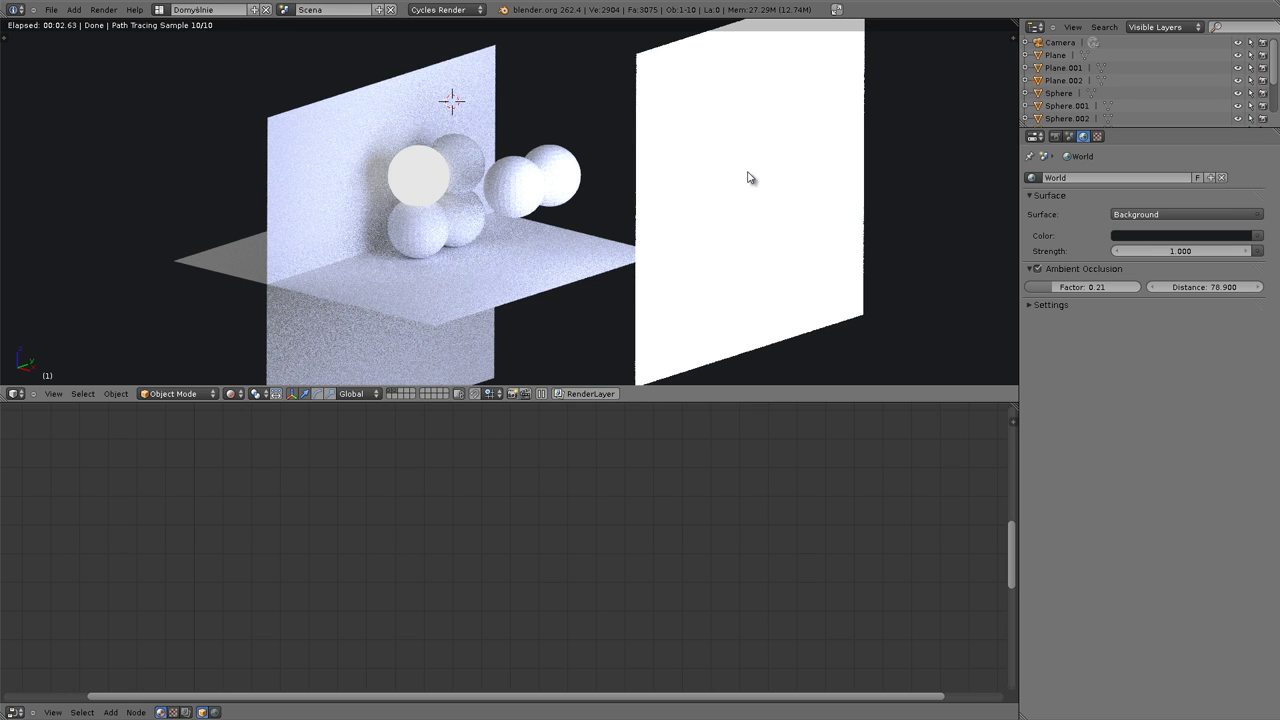
# Turn off Camera under Plane.002's Ray Visibility, then orbit to check the render.
pyautogui.rightClick(856, 185)
pyautogui.click(1097, 137)
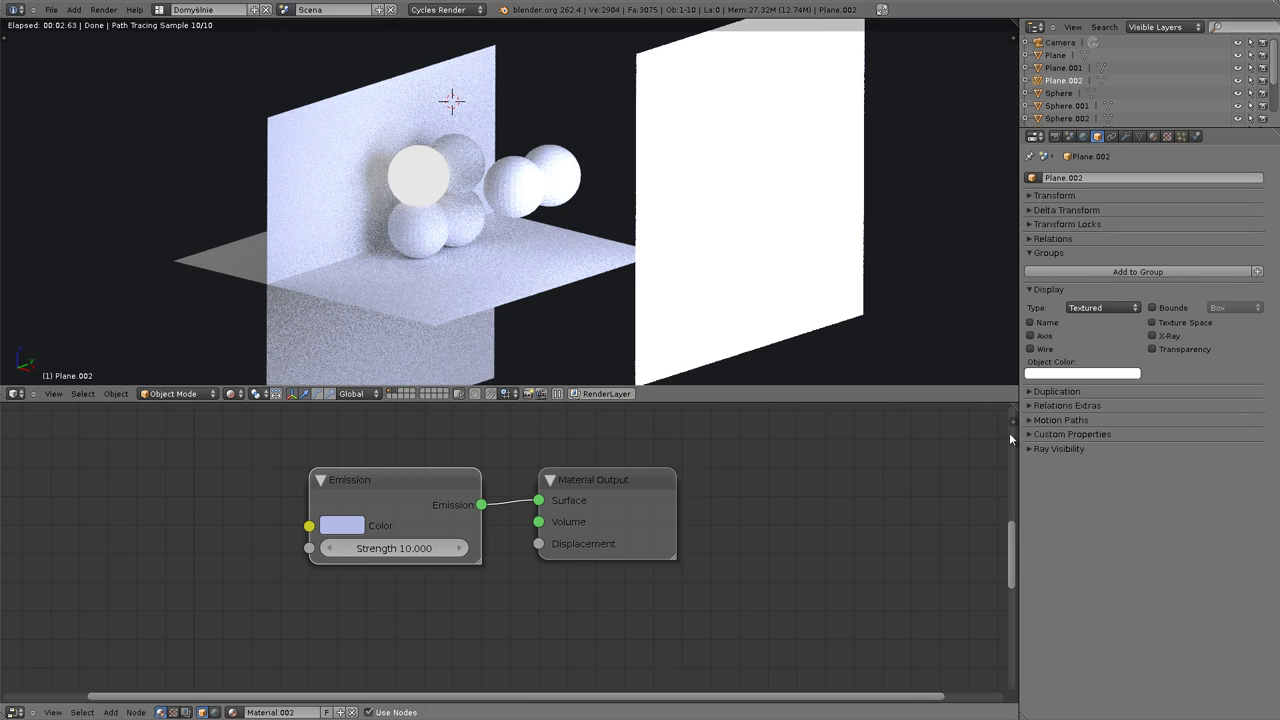
pyautogui.click(1030, 448)
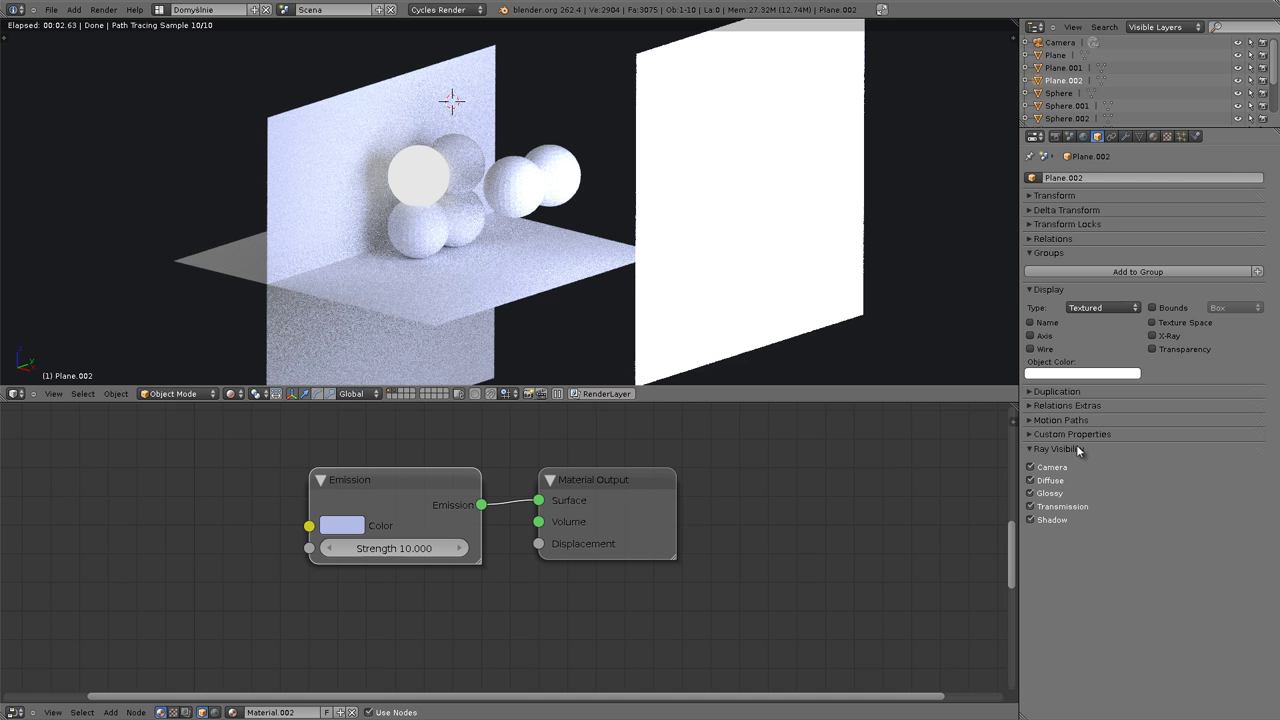
pyautogui.click(1030, 467)
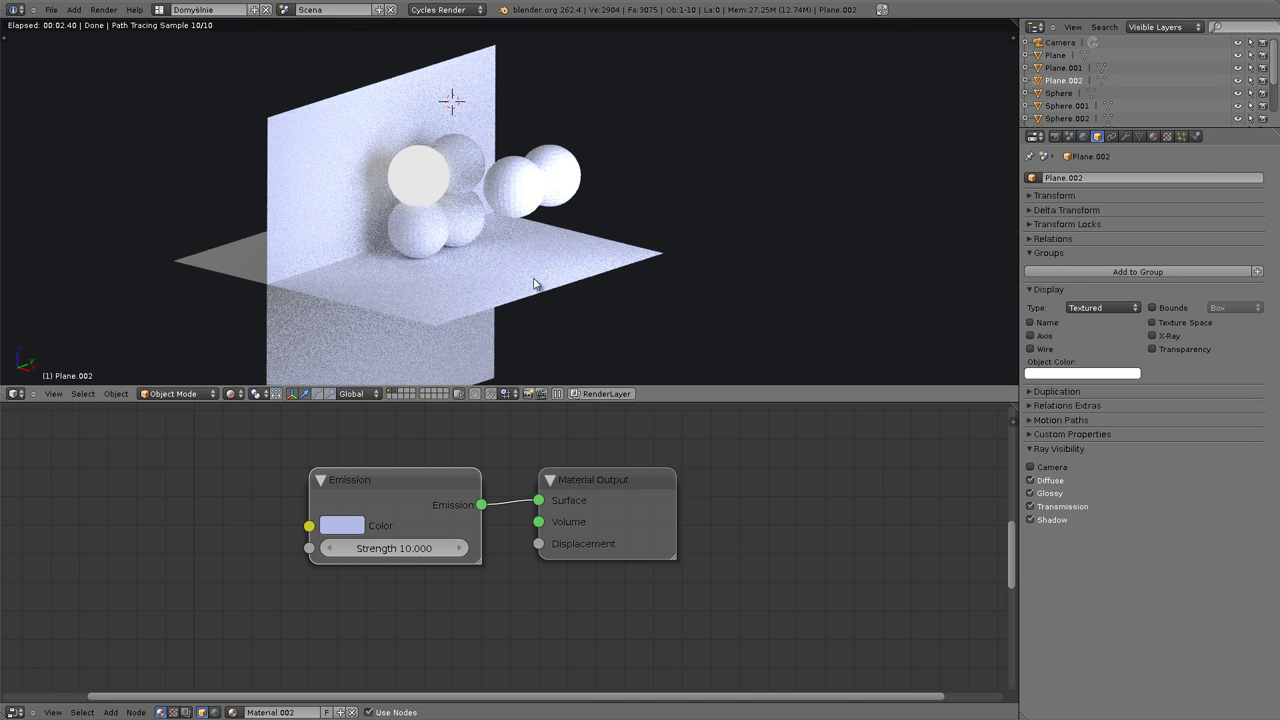
pyautogui.moveTo(534, 285); pyautogui.dragTo(456, 272, button='middle')
# Zoom in on the spheres and switch the viewport to wireframe.
pyautogui.rightClick(700, 170)
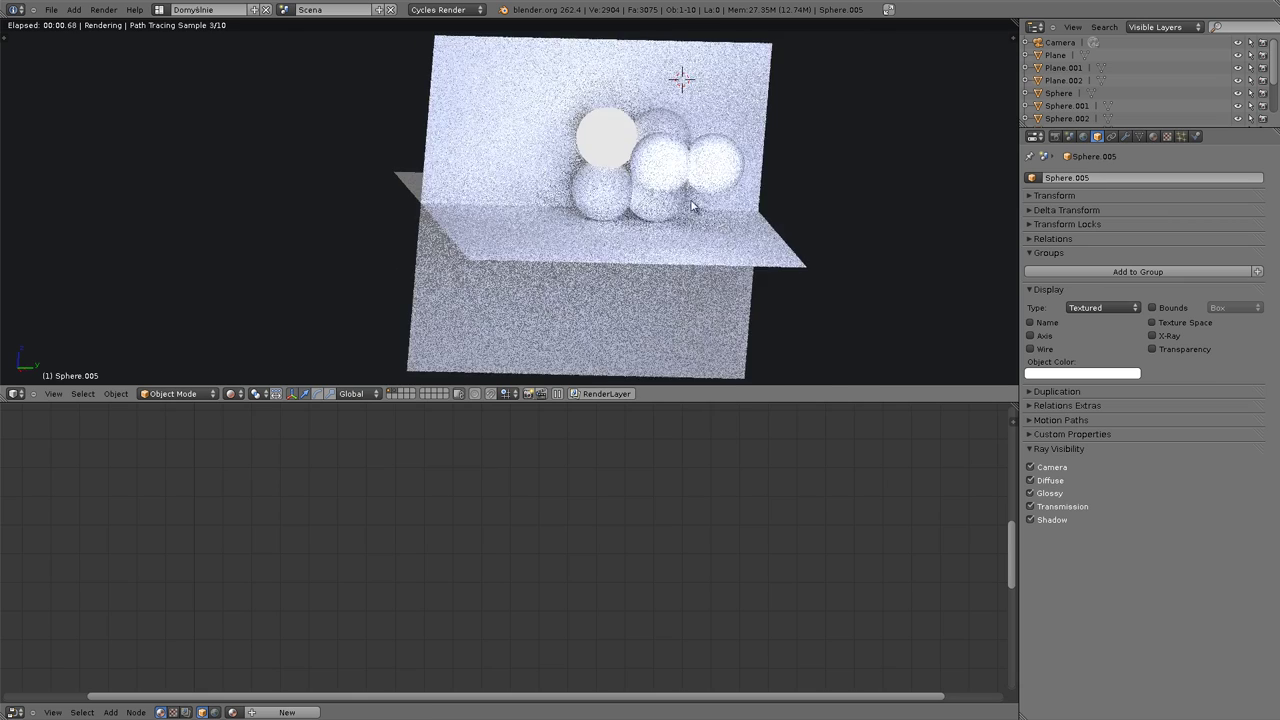
pyautogui.moveTo(700, 170); pyautogui.dragTo(706, 178, button='middle')
pyautogui.scroll(-3, 706, 178)
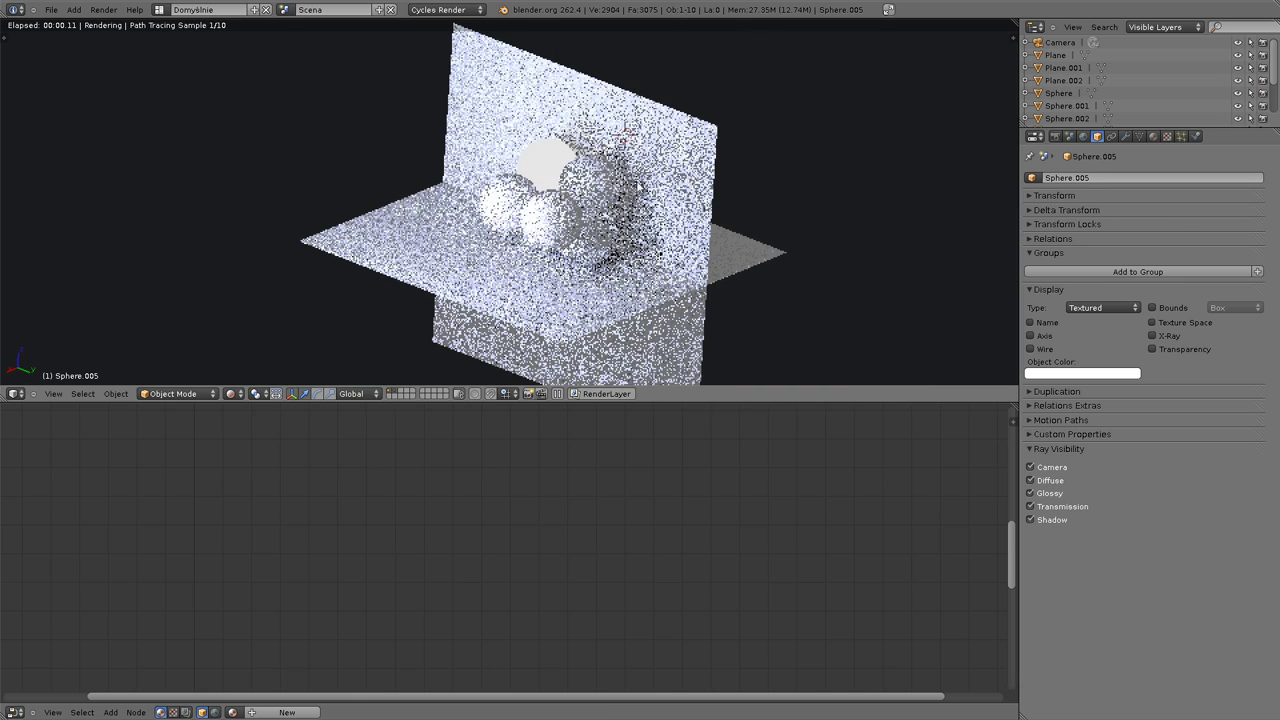
pyautogui.scroll(-2, 1143, 88)
pyautogui.scroll(-1, 1142, 88)
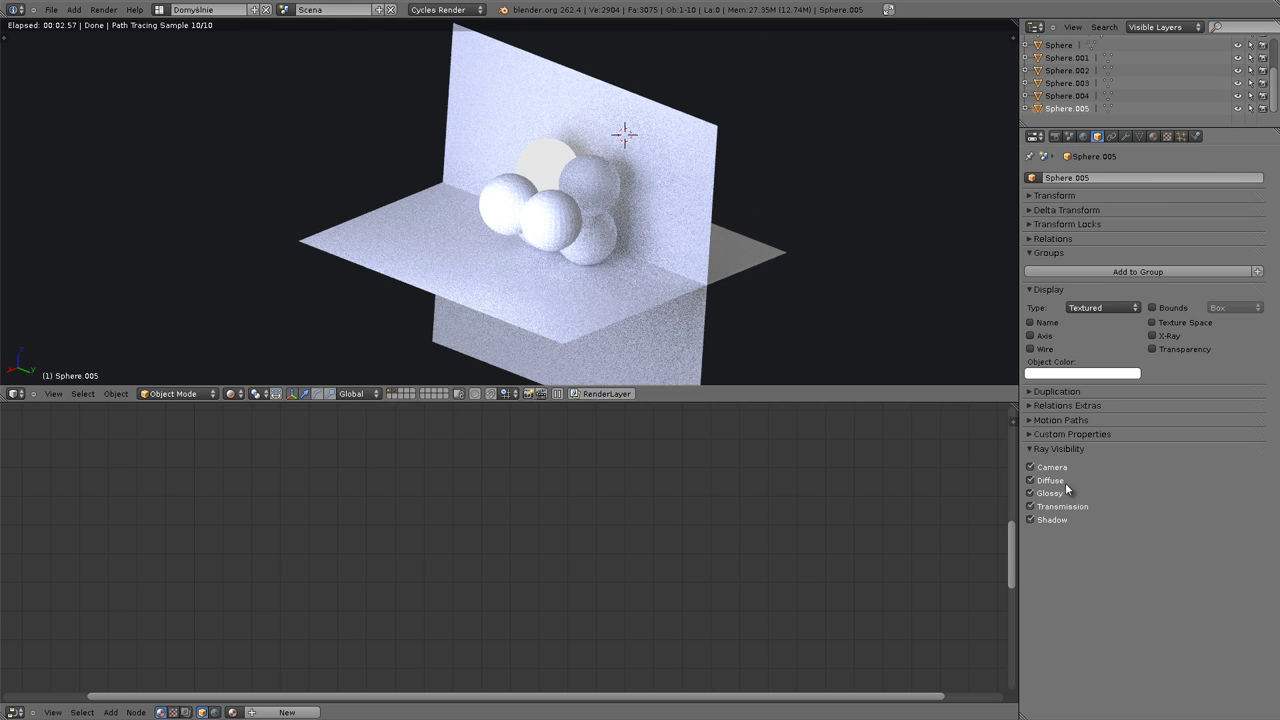
pyautogui.press('z')
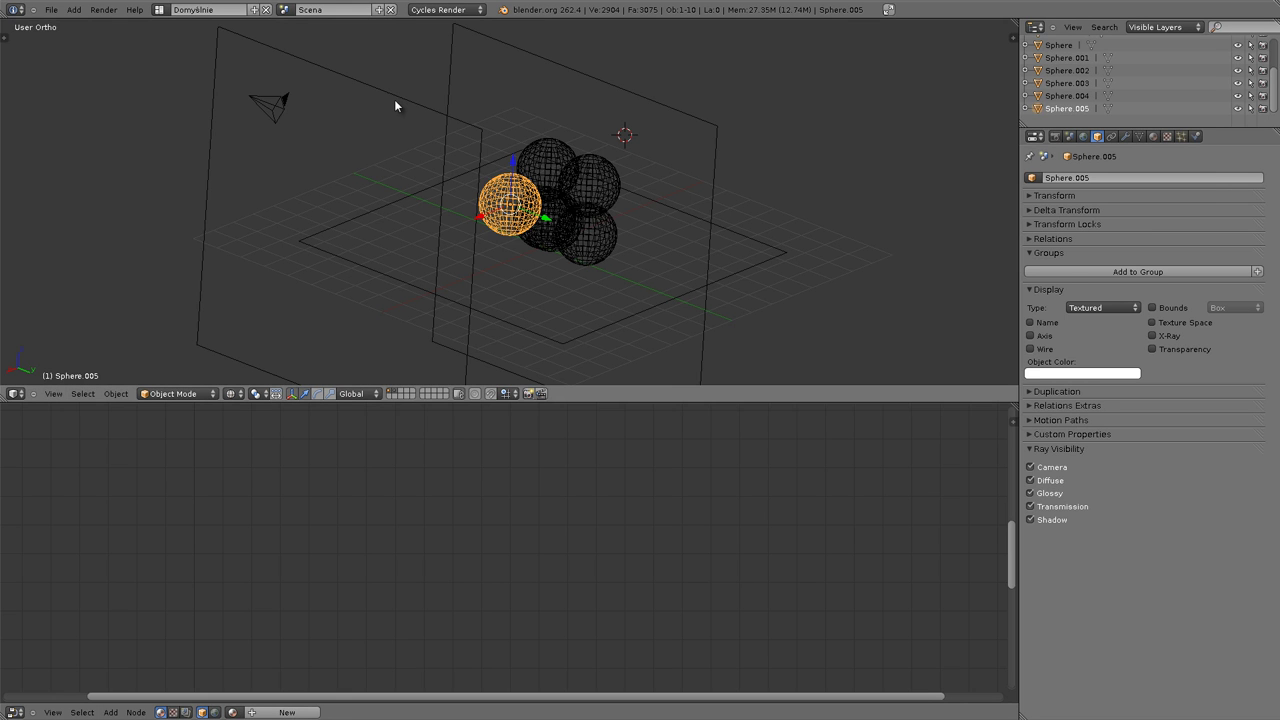
# Select the emissive plane, return to Rendered shading, and uncheck its Camera ray visibility.
pyautogui.rightClick(391, 98)
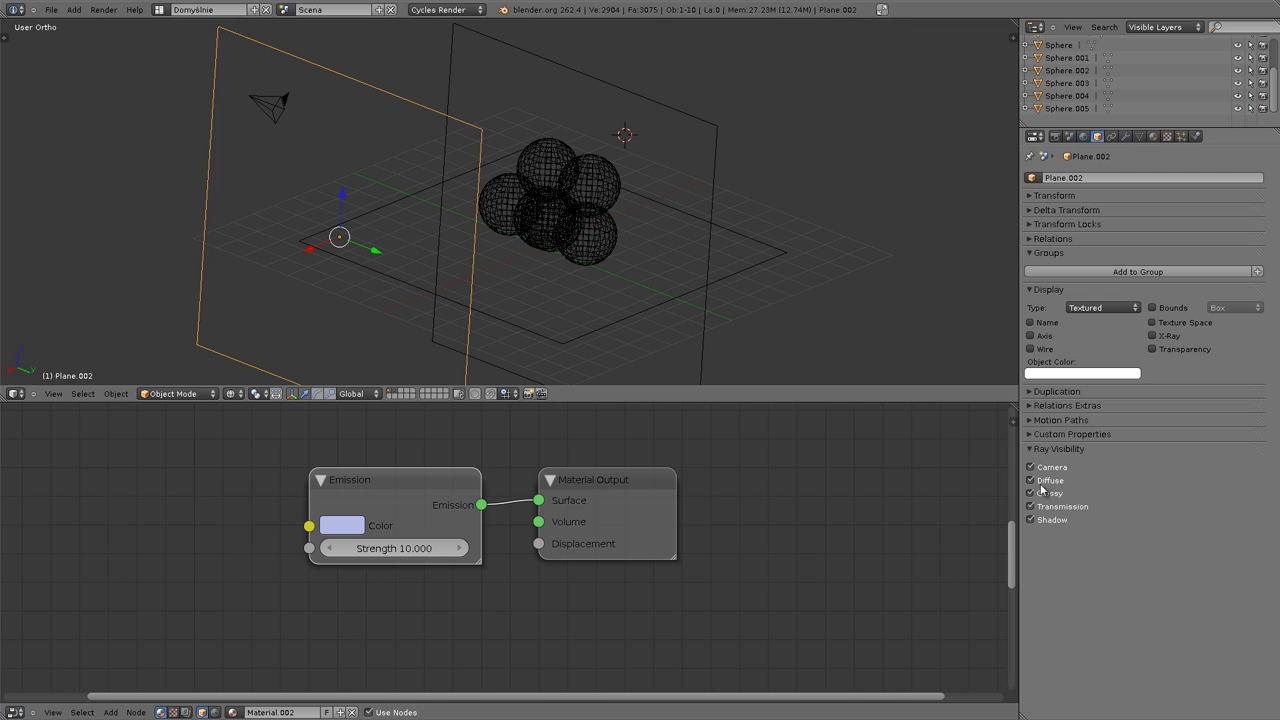
pyautogui.click(231, 393)
pyautogui.click(255, 305)
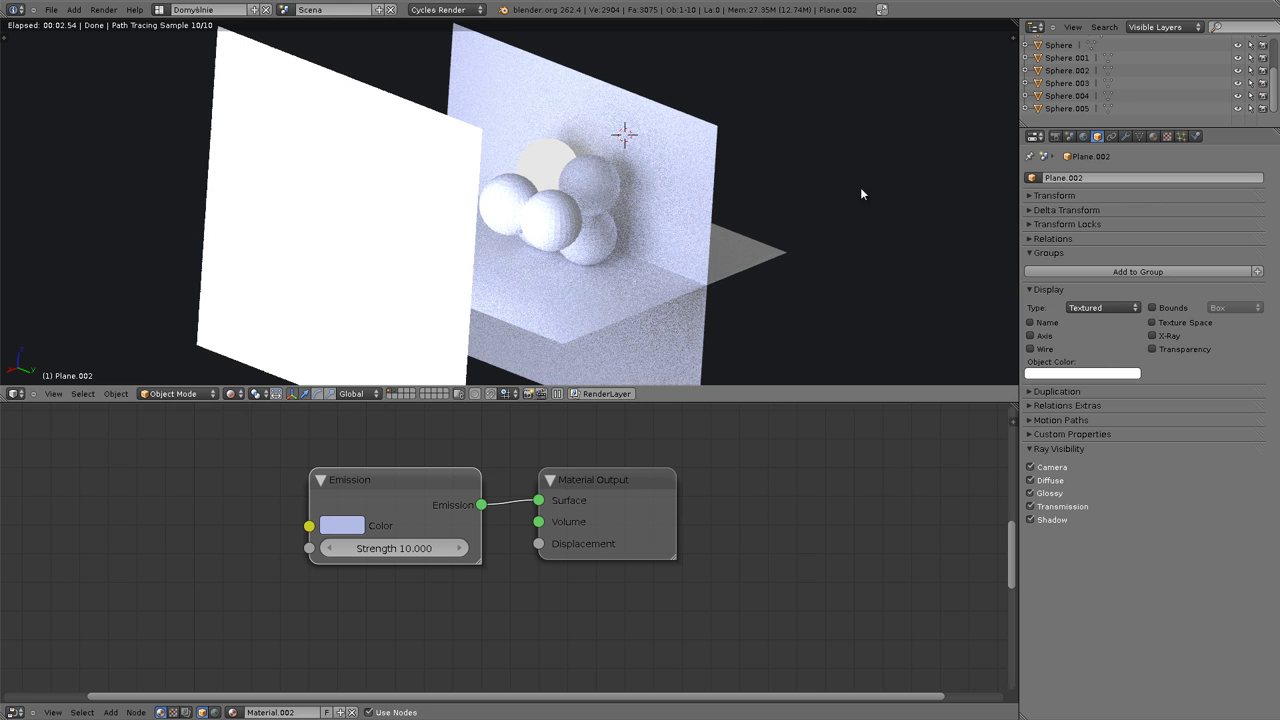
pyautogui.scroll(2, 1147, 81)
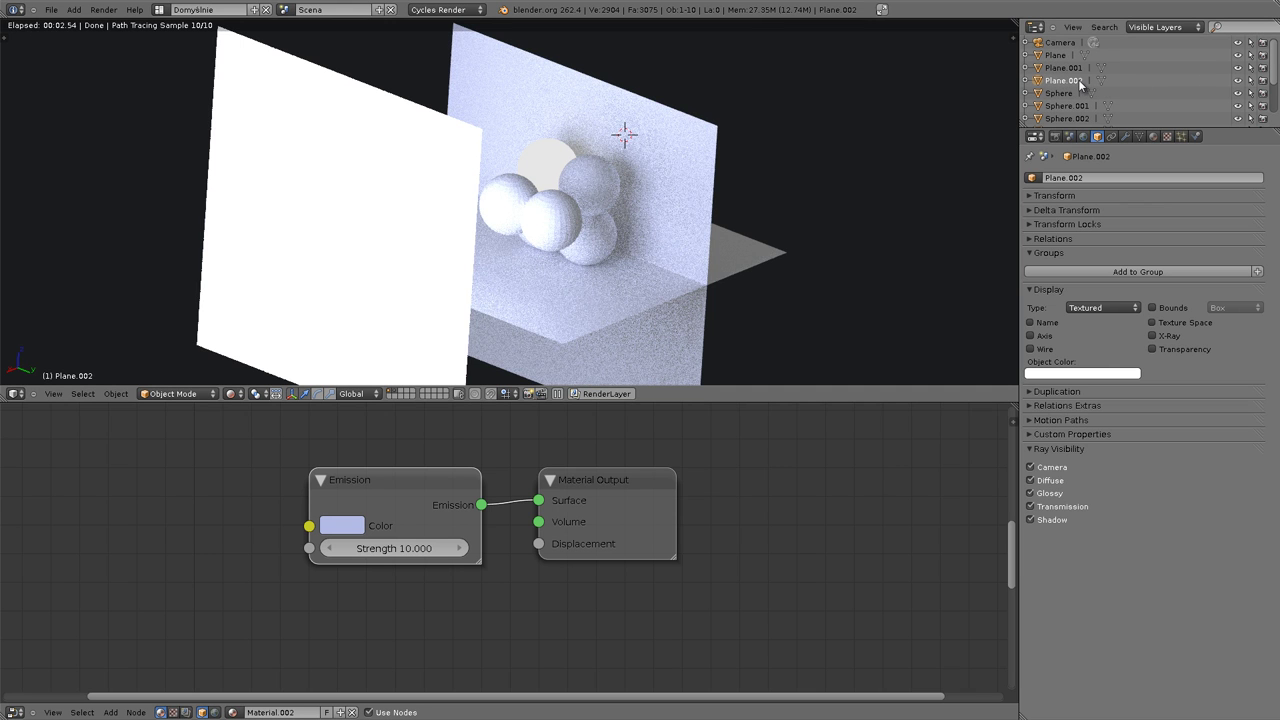
pyautogui.click(1043, 470)
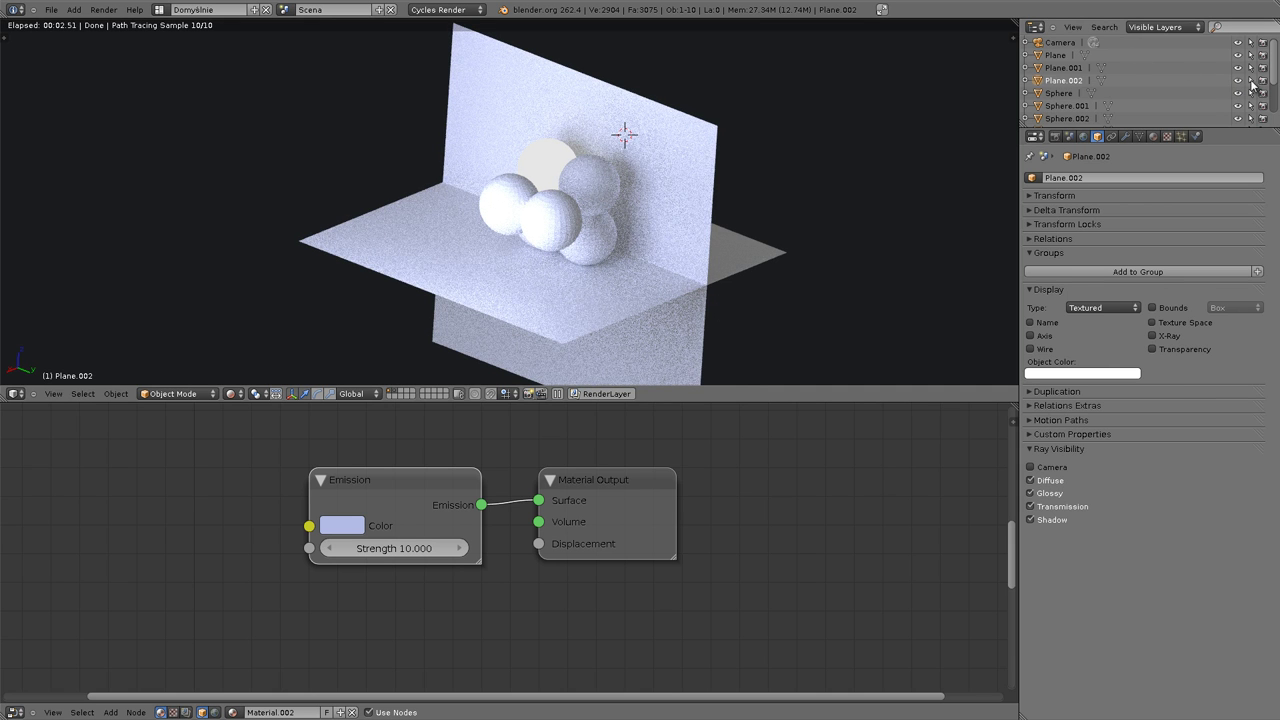
# Switch the viewport to Material shading and back to Rendered.
pyautogui.click(231, 394)
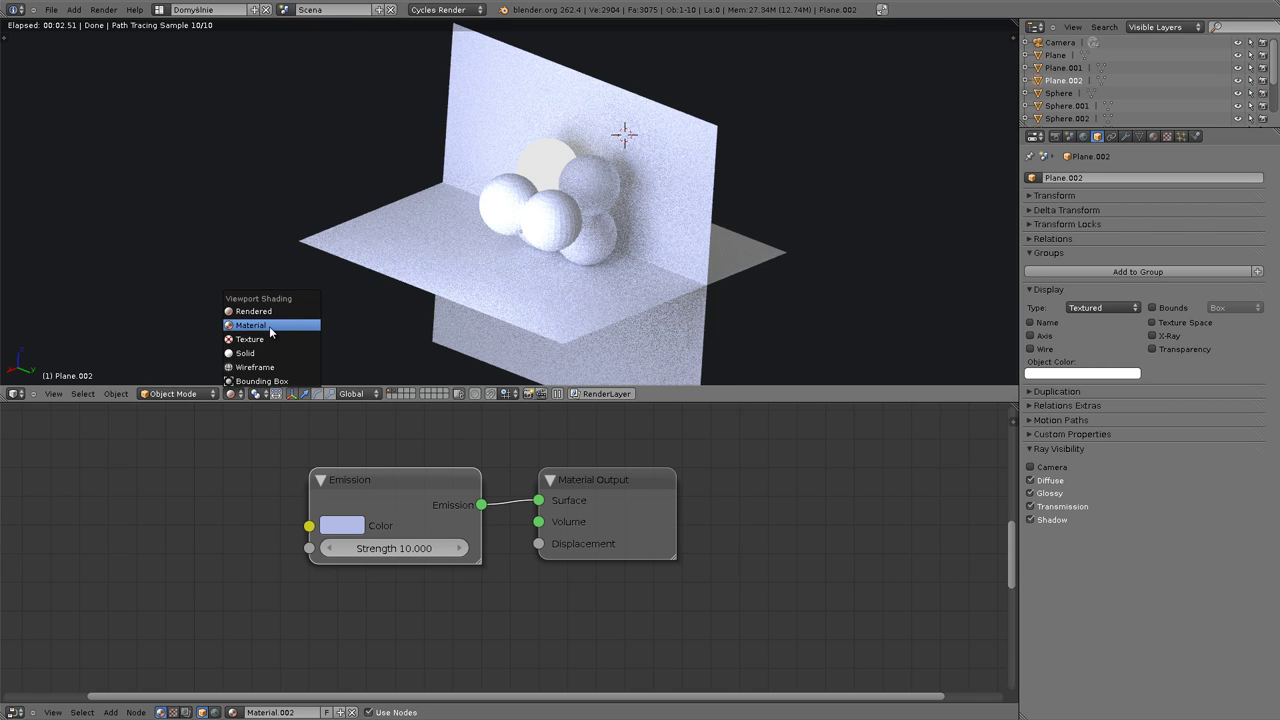
pyautogui.click(271, 327)
pyautogui.click(233, 395)
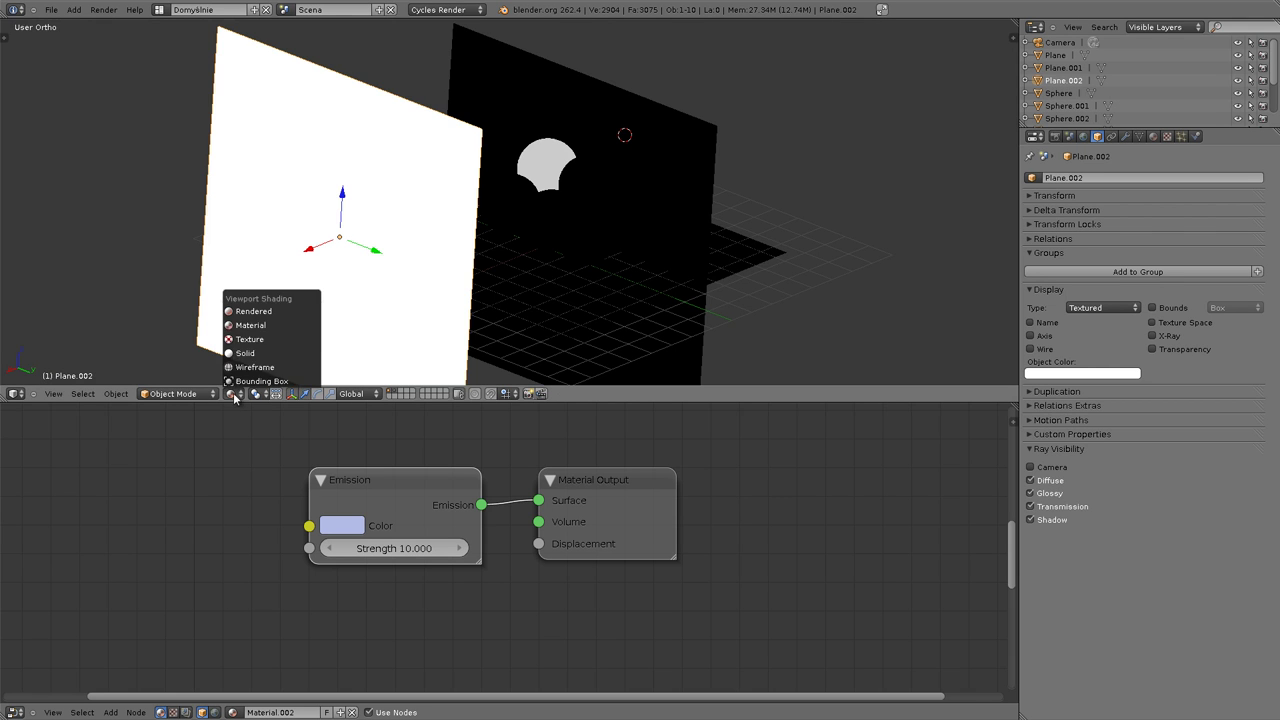
pyautogui.click(253, 312)
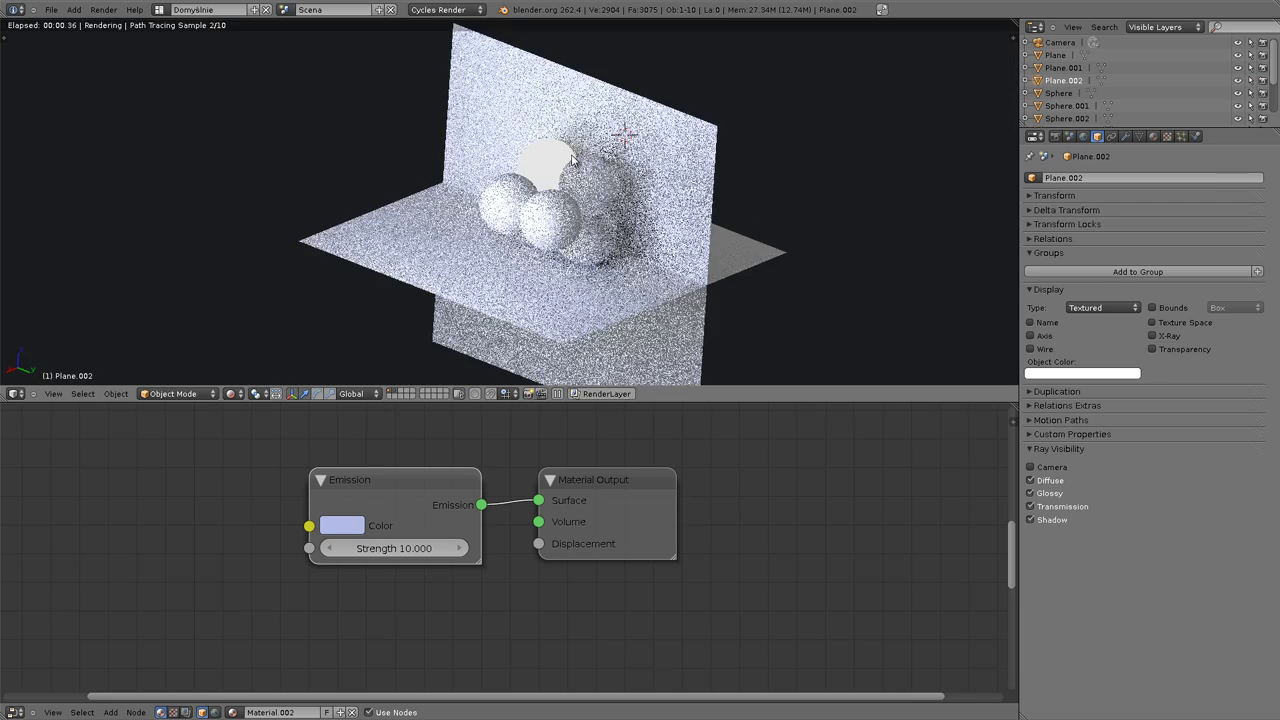
# Orbit the rendered scene and select the glowing Sphere.001 to show its Emission material.
pyautogui.moveTo(555, 277)
pyautogui.mouseDown(button='middle')
pyautogui.moveTo(677, 263)
pyautogui.moveTo(644, 254)
pyautogui.mouseUp(button='middle')
pyautogui.moveTo(525, 116); pyautogui.dragTo(531, 160, button='middle')
pyautogui.rightClick(531, 160)
pyautogui.moveTo(585, 313); pyautogui.dragTo(433, 253, button='middle')
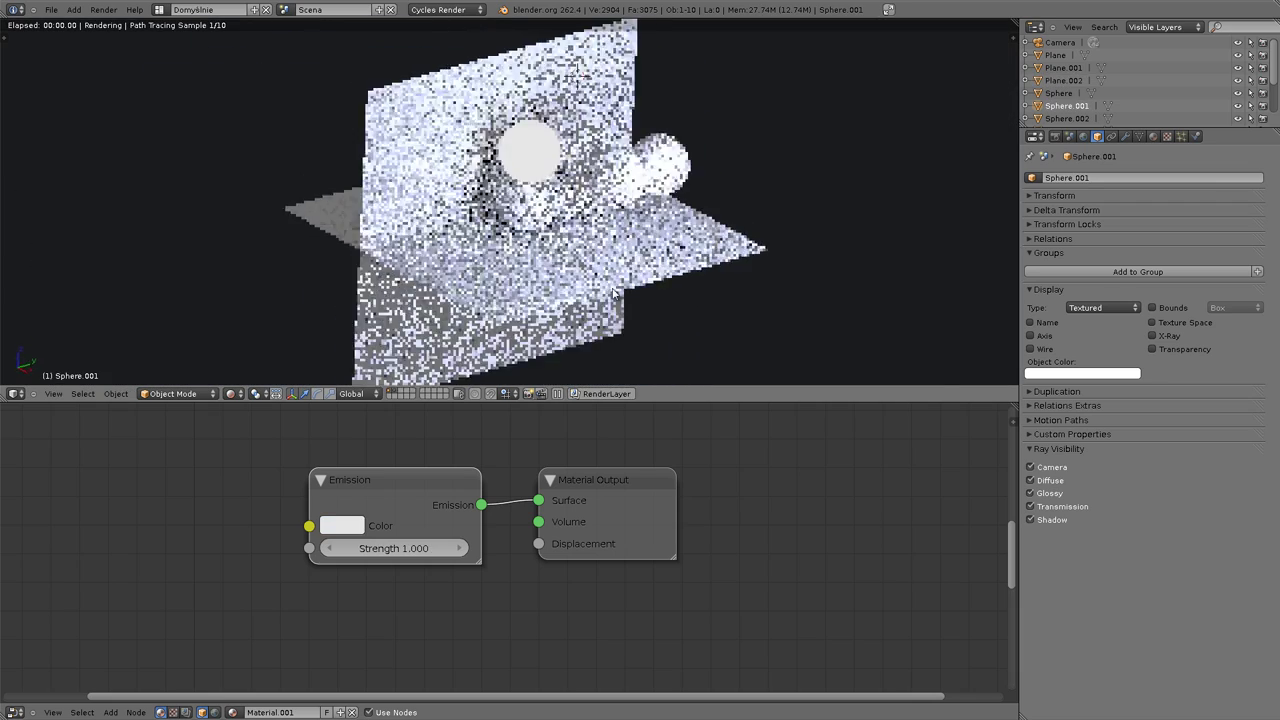